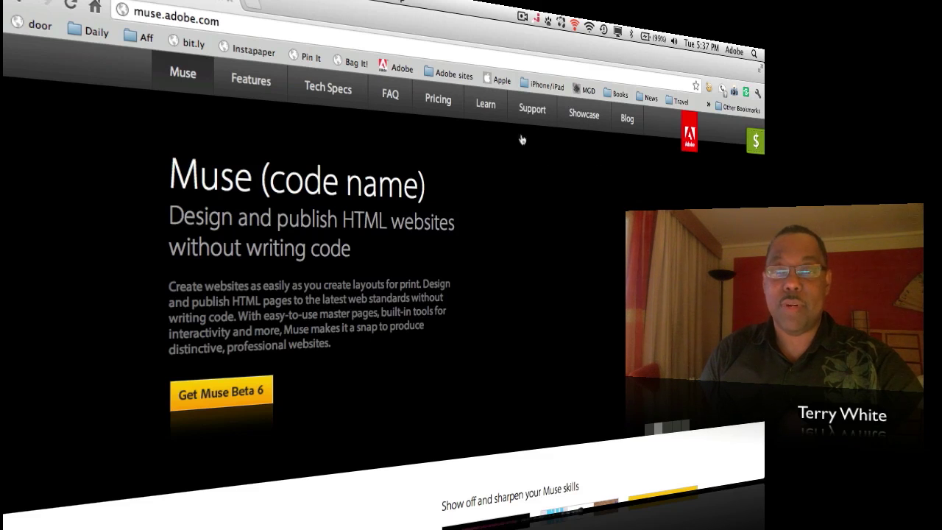
Open the Showcase page of the Muse website to view the example sites
click(587, 126)
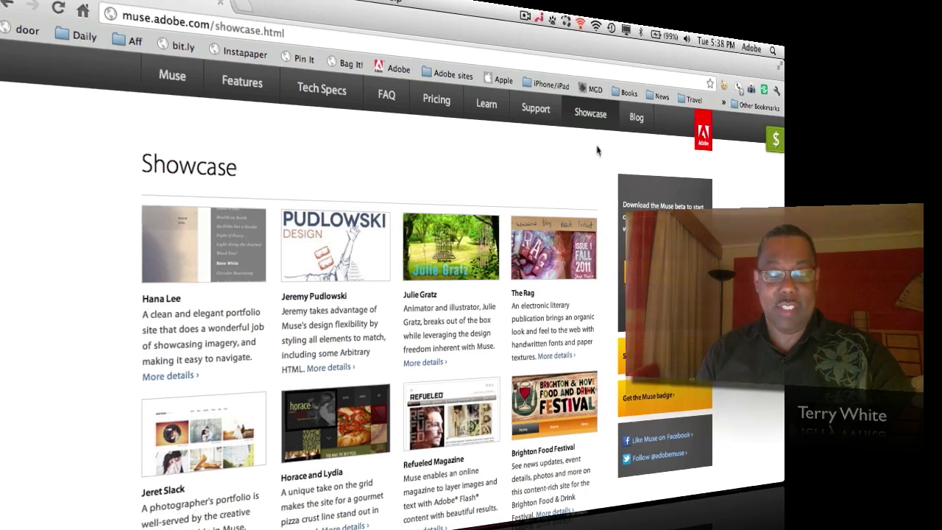
Switch to the Muse application and create a new horizontally centred site, 960 wide with a minimum height of 500, in a multi-column layout
key(super+Tab)
key(super+Tab)
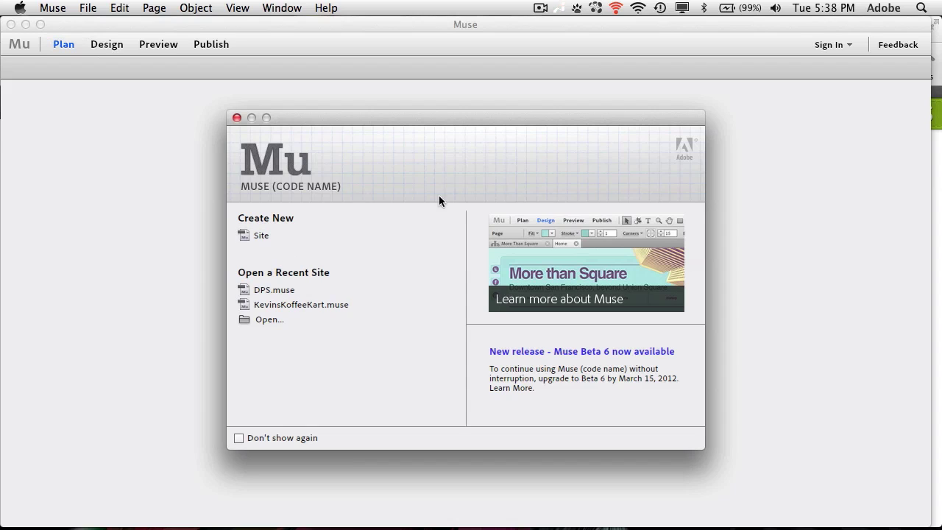
click(263, 237)
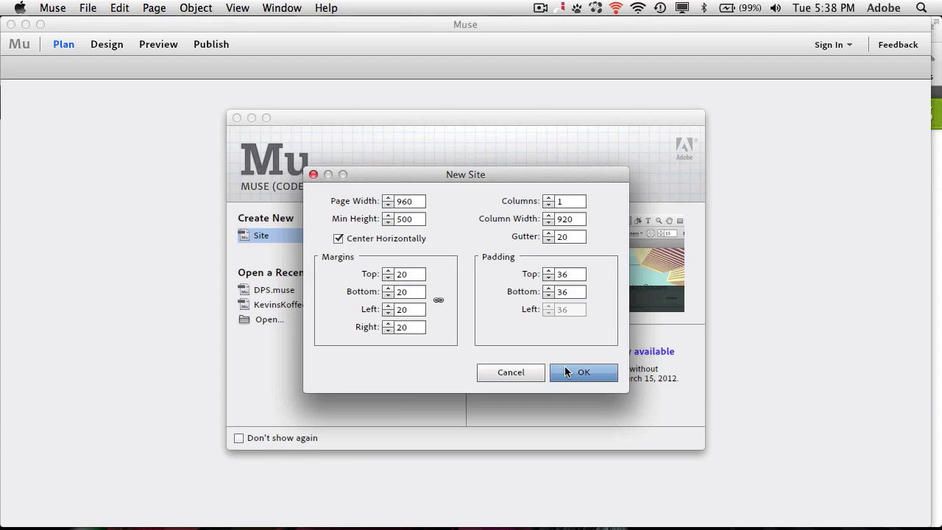
click(547, 197)
click(548, 198)
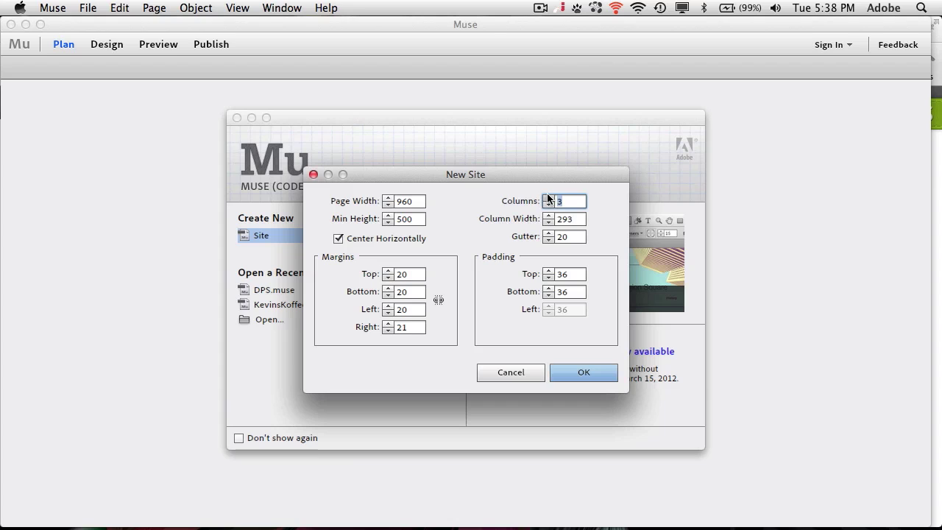
click(548, 197)
click(548, 198)
click(578, 374)
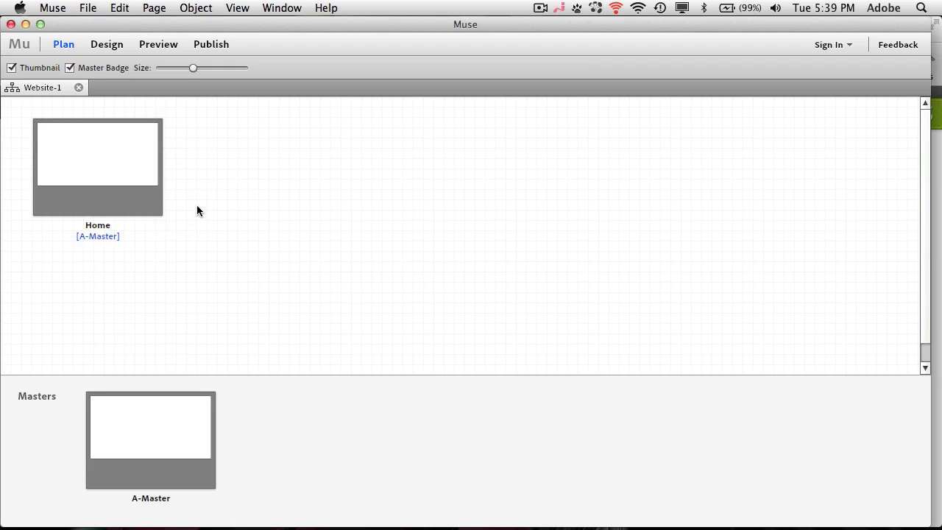
mouse_move(120, 243)
mouse_move(154, 435)
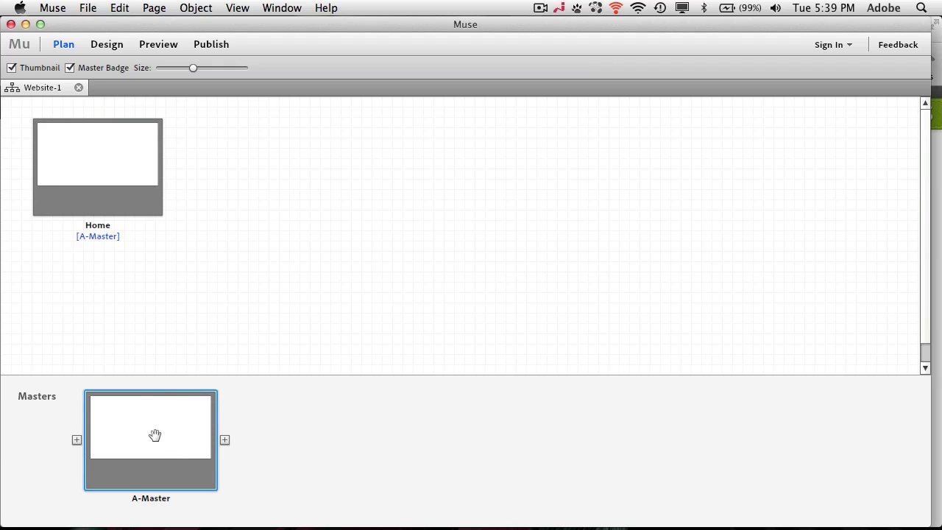
mouse_move(88, 206)
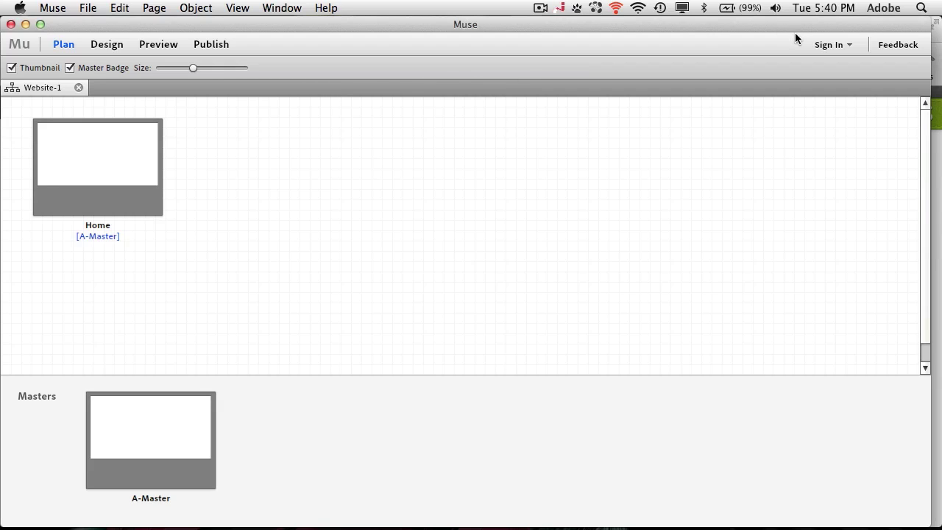
Sign in to the Business Catalyst account with the remembered user name and password
click(832, 49)
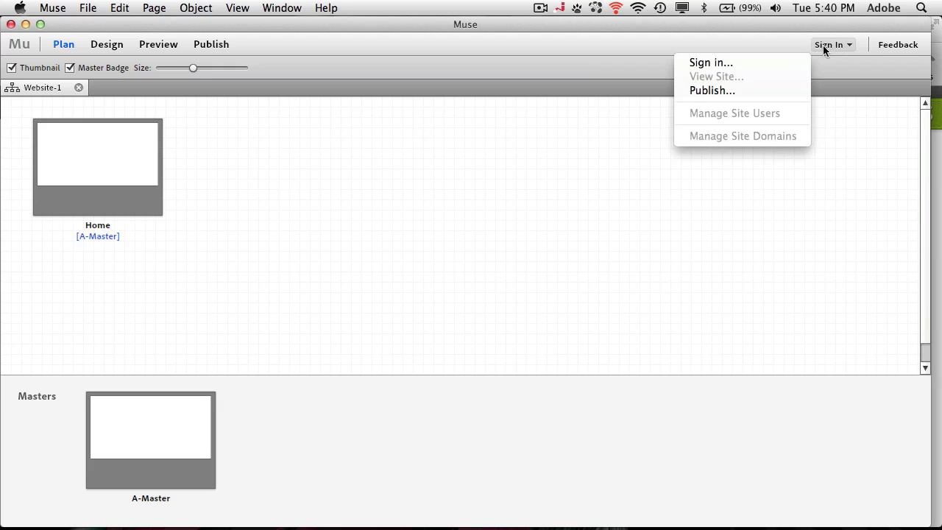
click(750, 65)
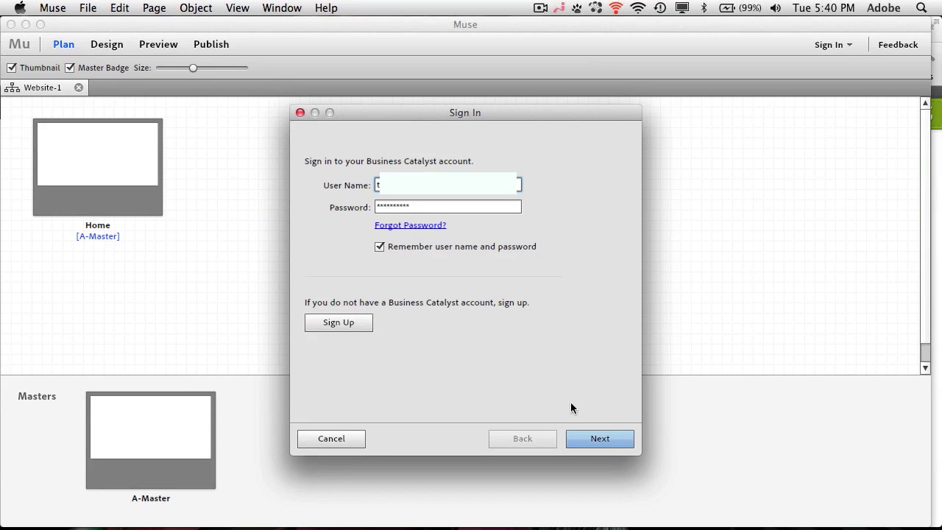
click(597, 437)
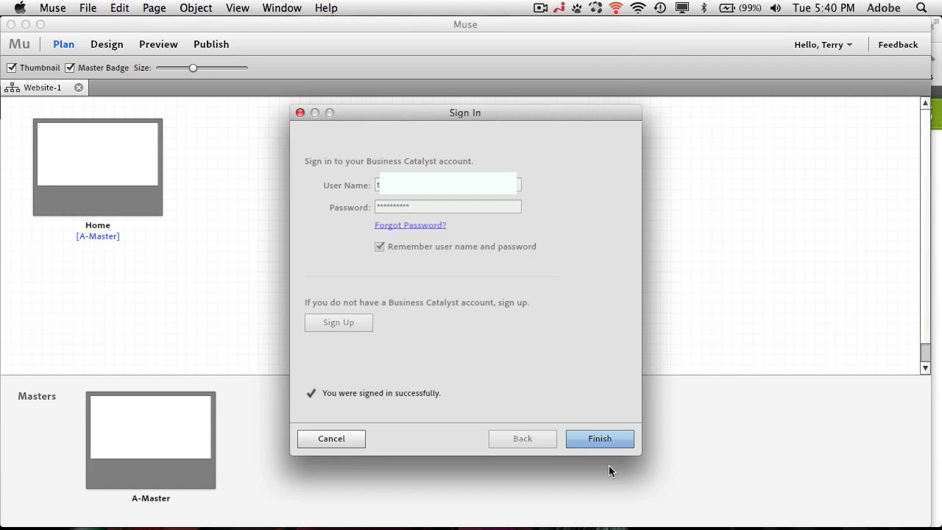
click(600, 439)
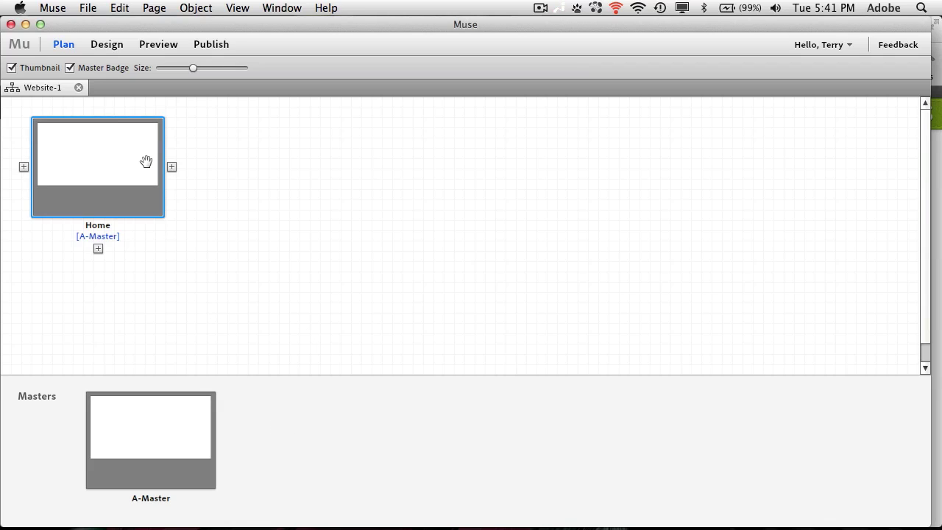
Enlarge the window to the full screen width and add a page named About Us directly after Home
click(41, 24)
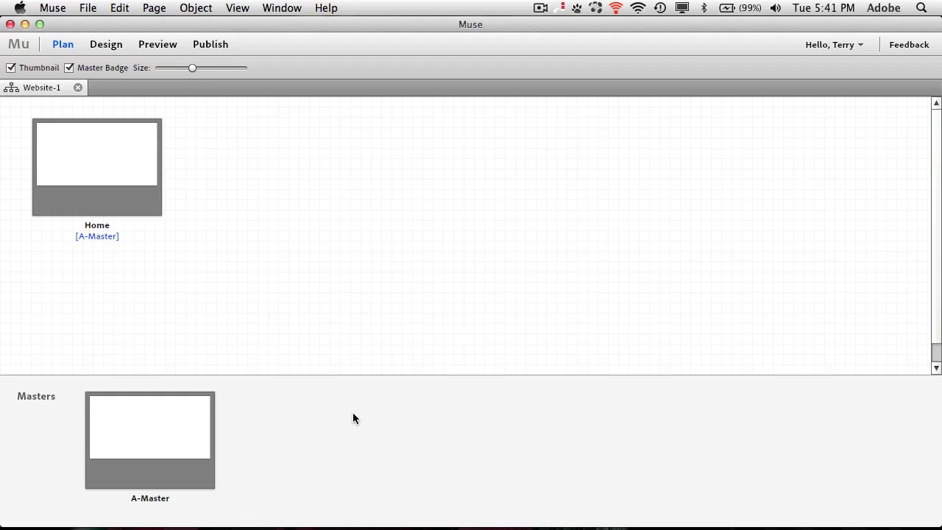
mouse_move(171, 174)
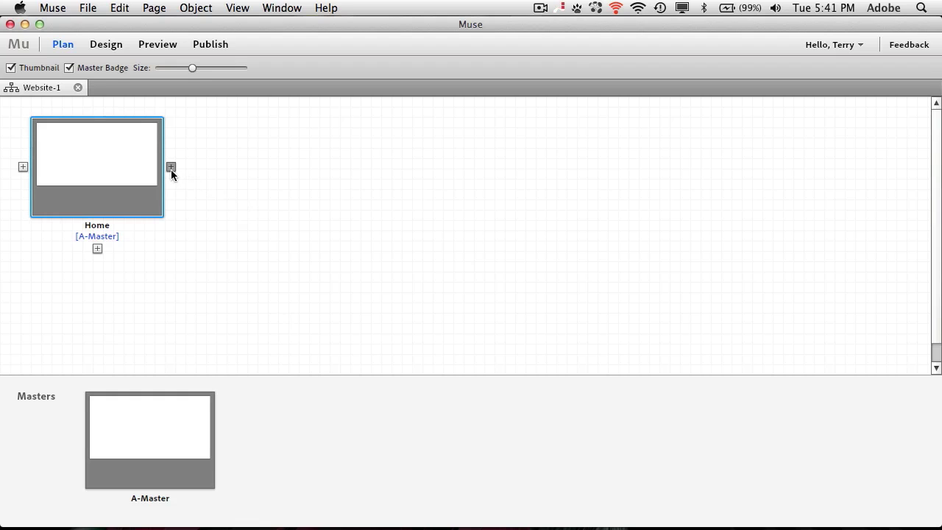
click(170, 168)
text(Ab)
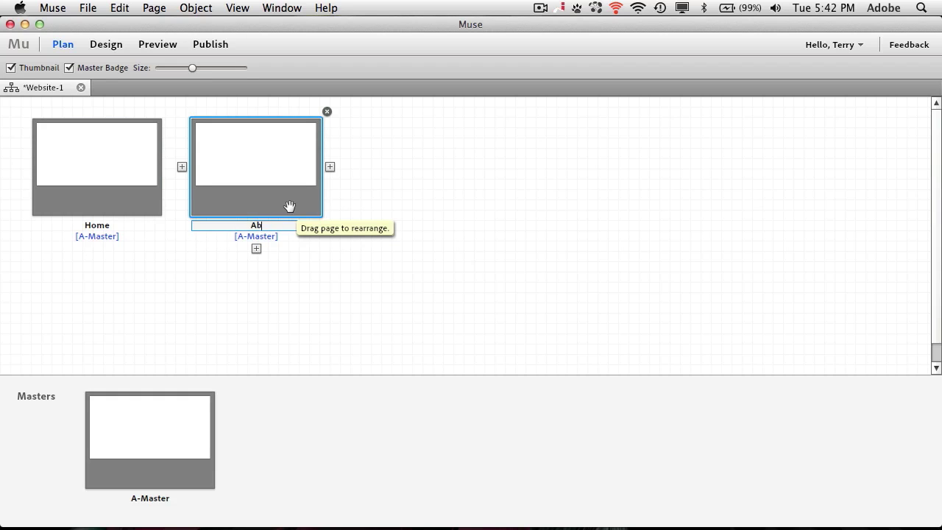
text(out Us)
Add a top-level page named Meetings directly after About Us in the site map
mouse_move(331, 166)
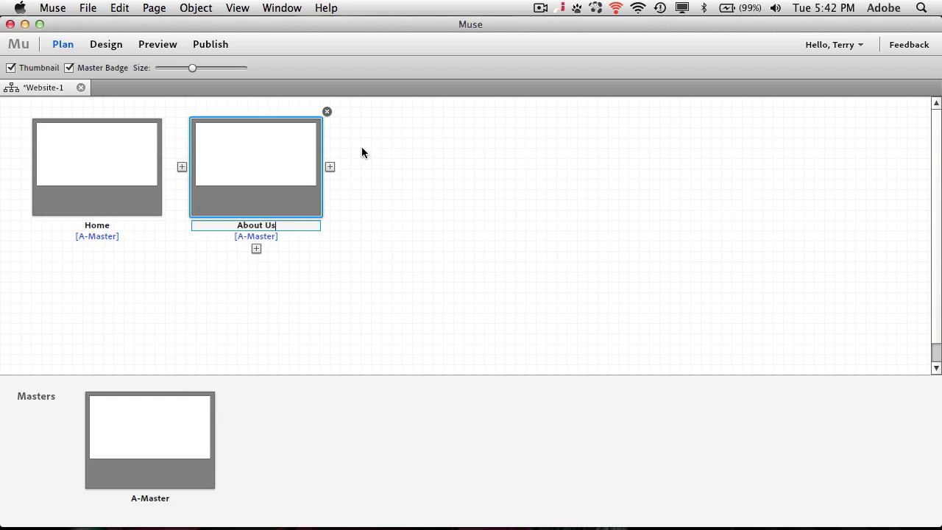
click(330, 166)
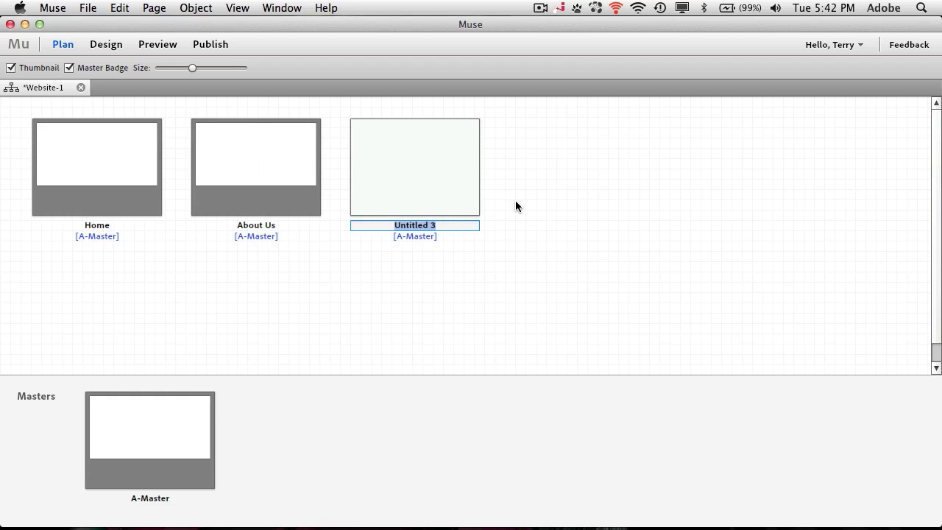
text(Mee)
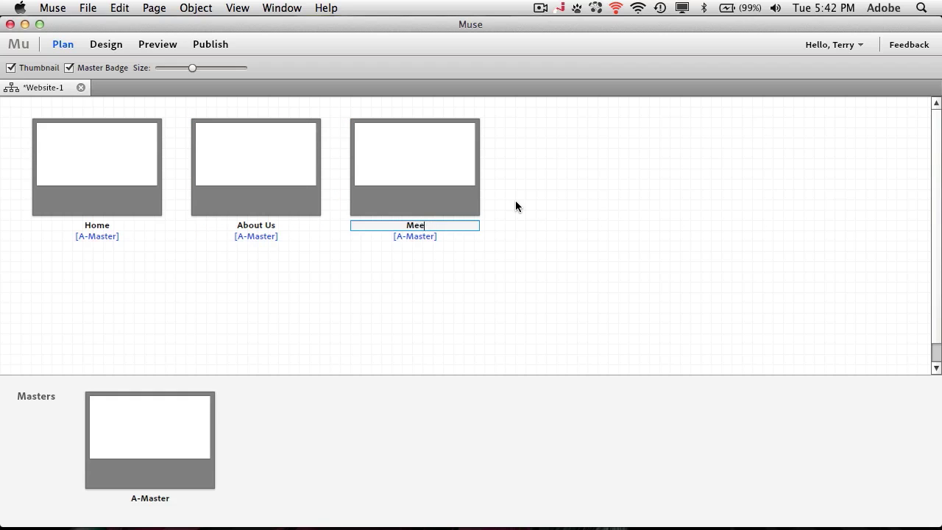
text(tings)
Add a top-level page named News directly after Meetings in the site map
mouse_move(484, 175)
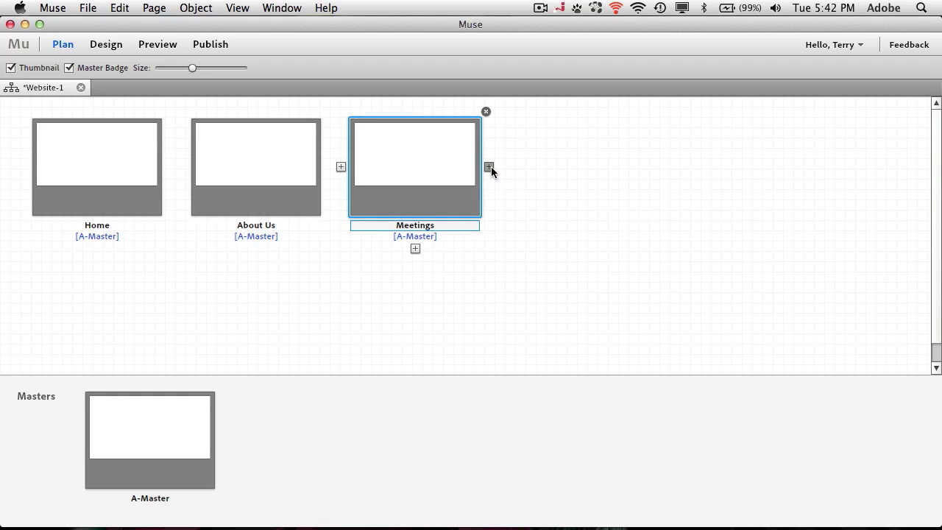
click(489, 167)
text(N)
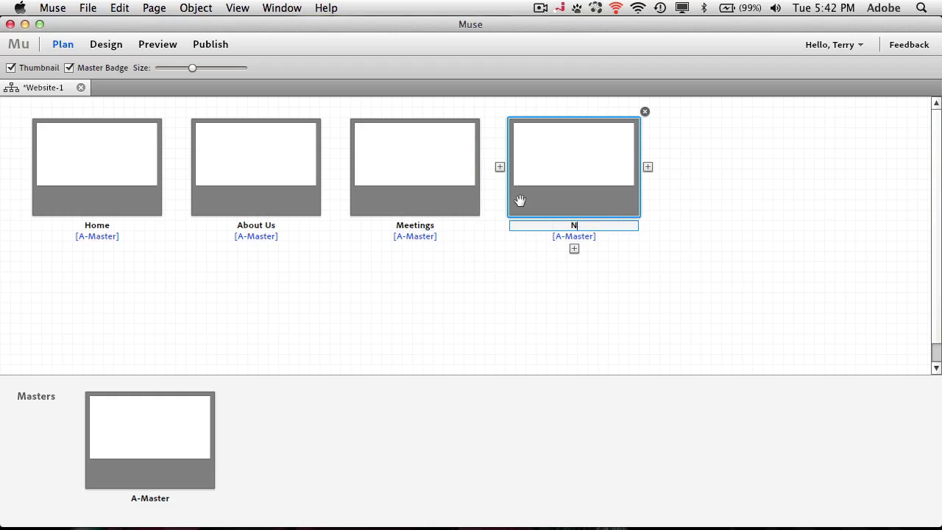
text(ew)
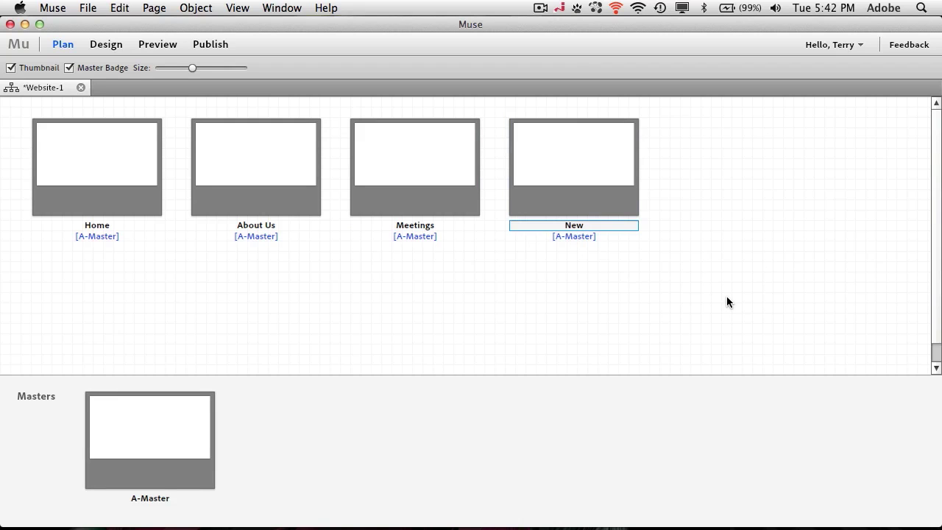
text(s)
Add a top-level page named Join directly after News in the site map
mouse_move(652, 166)
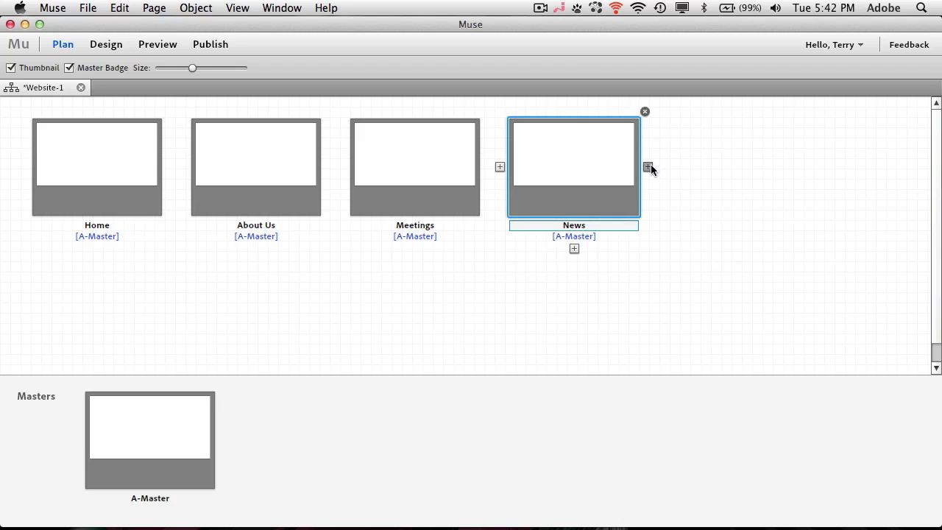
click(647, 167)
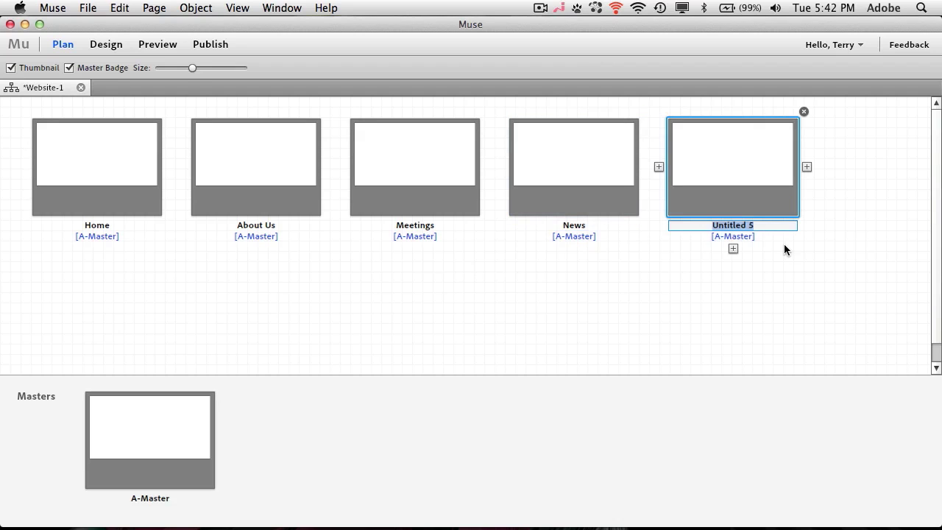
text(Join)
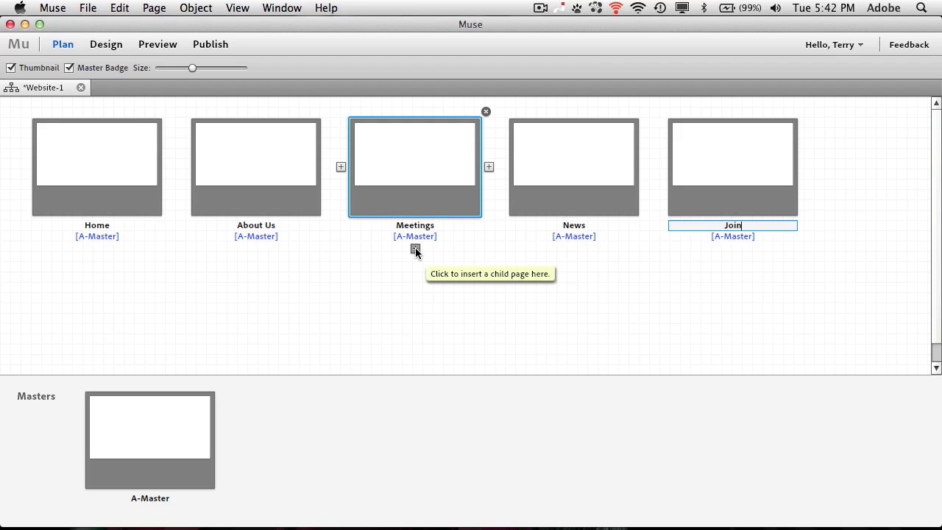
Add two child pages under Meetings, named Directions and MacGroup TV, side by side in that order
click(415, 250)
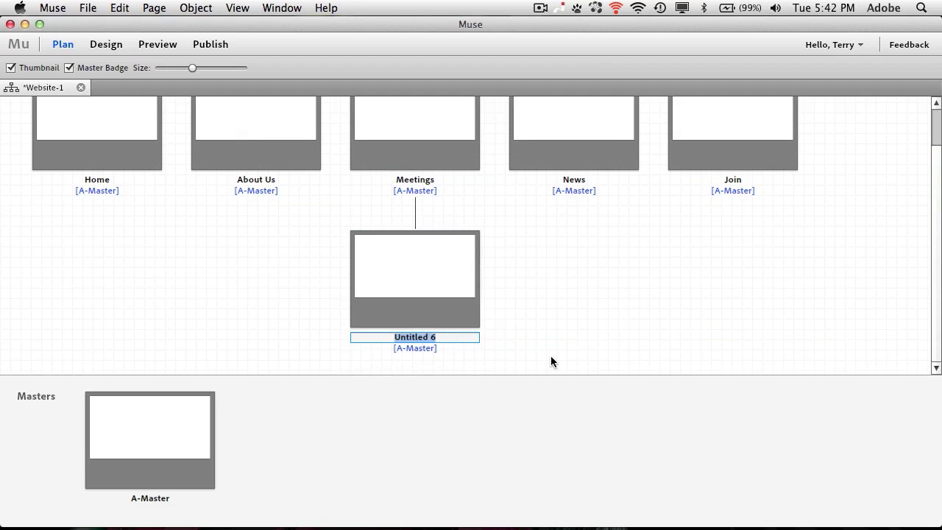
text(Directions)
mouse_move(485, 281)
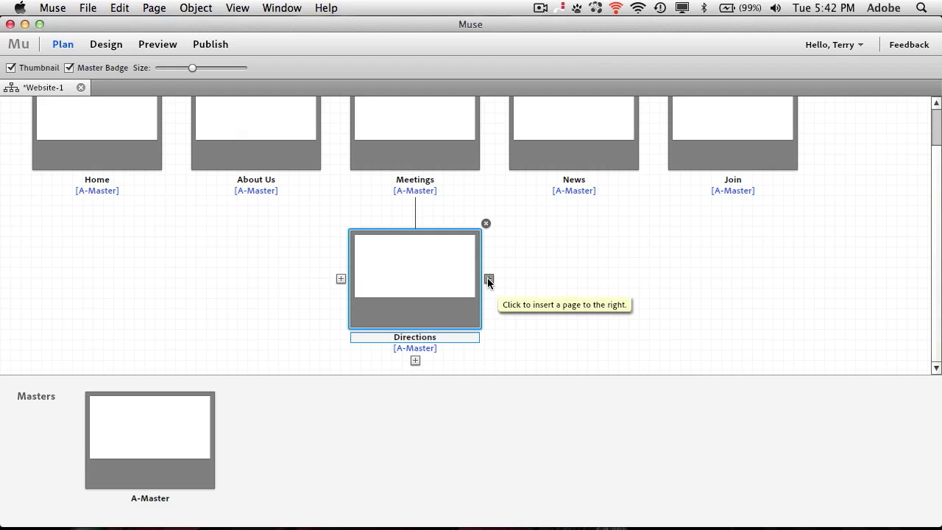
click(488, 279)
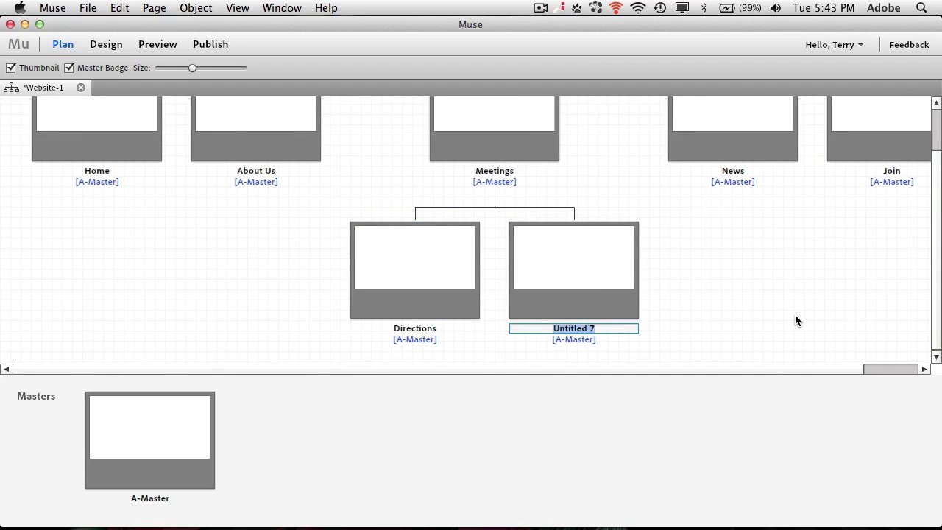
text(MacGroup TV)
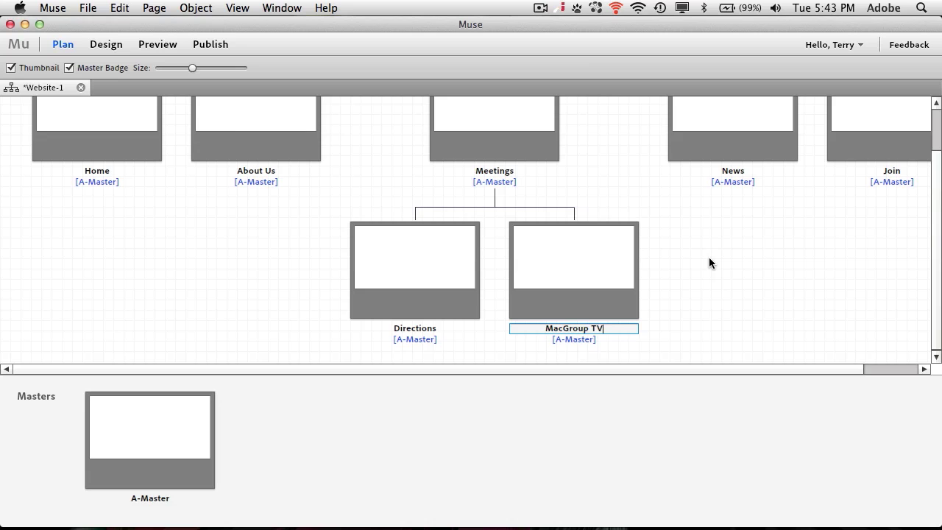
Move the Join page ahead of News in the site map and return News to its place before Join
scroll(713, 262, up, 2)
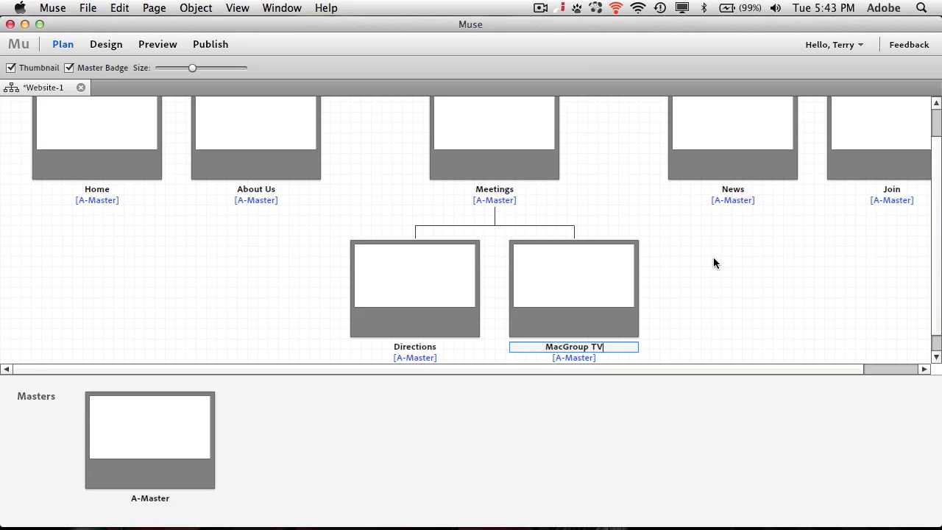
scroll(713, 263, up, 3)
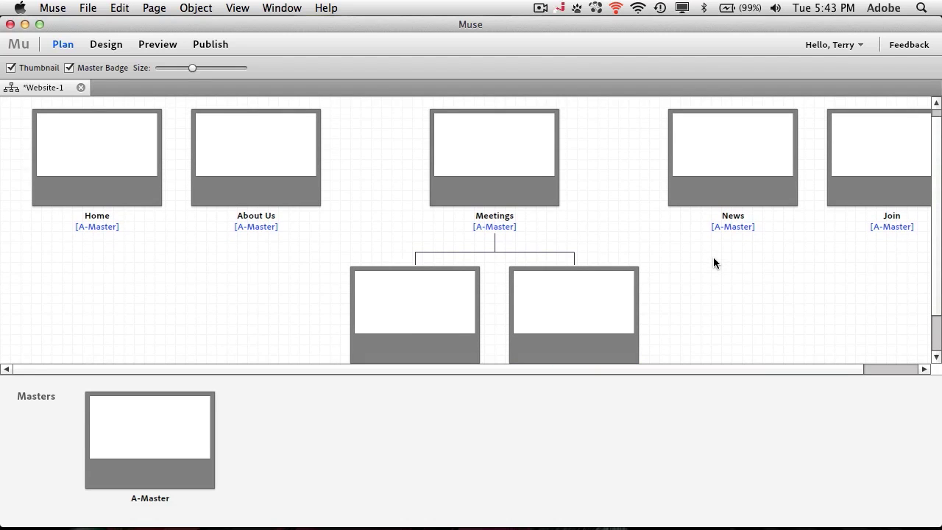
mouse_move(835, 182)
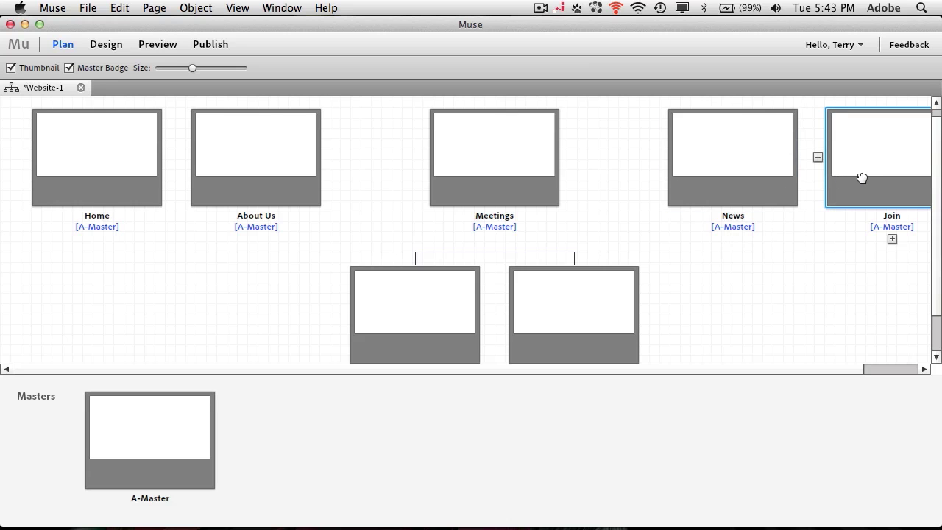
drag(861, 178, 630, 183)
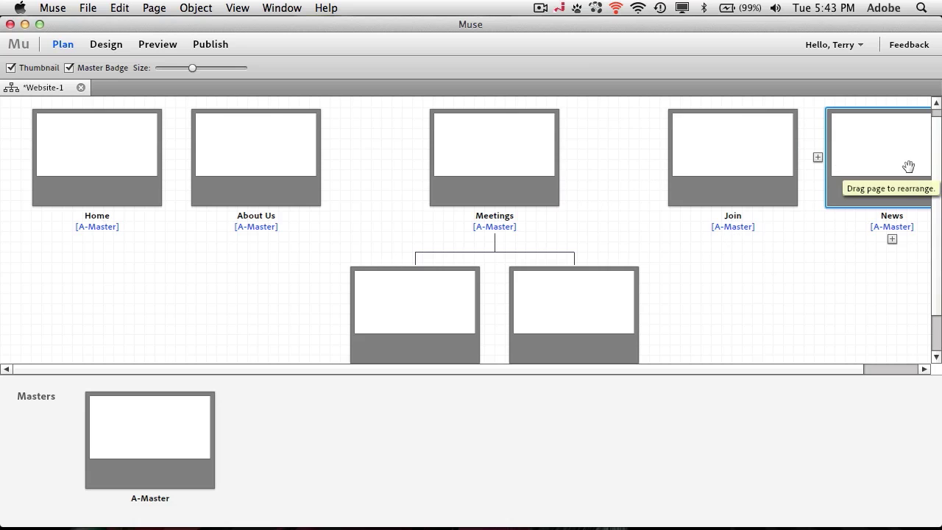
drag(893, 168, 646, 167)
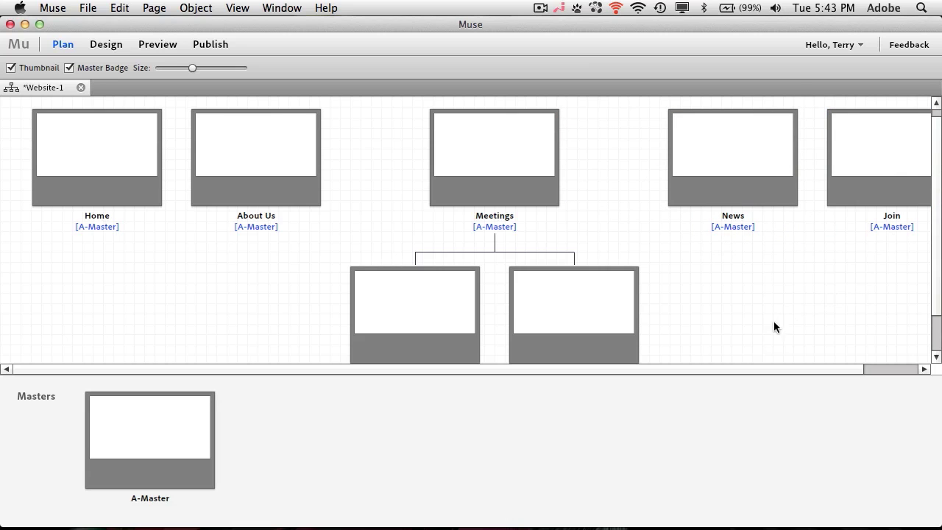
scroll(776, 343, down, 3)
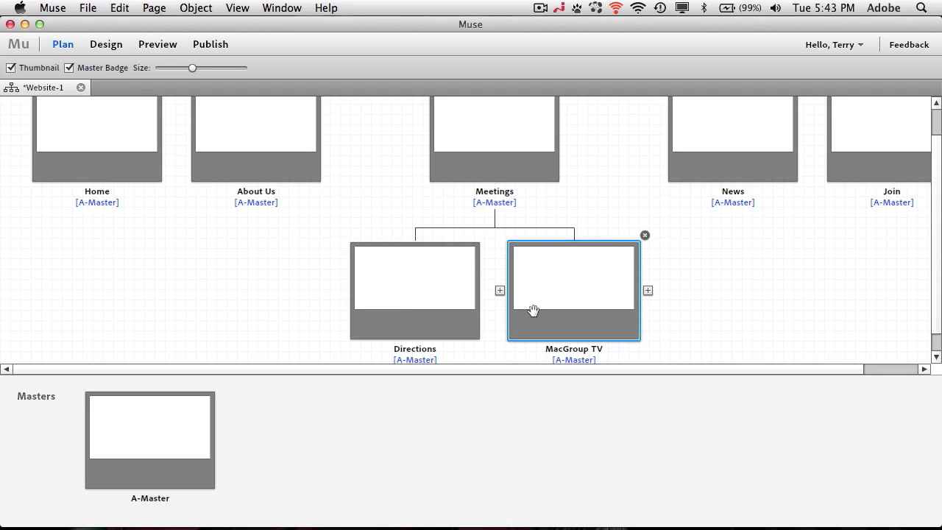
scroll(776, 296, up, 3)
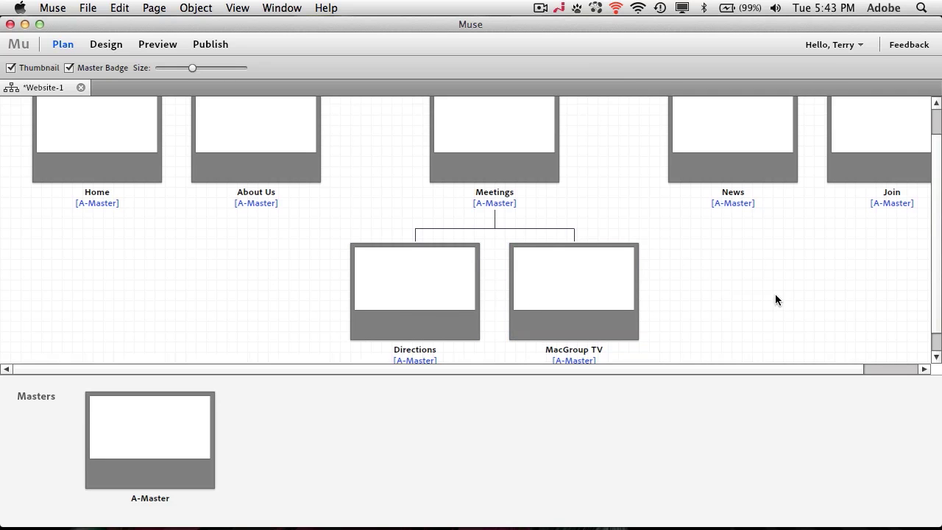
scroll(775, 298, up, 2)
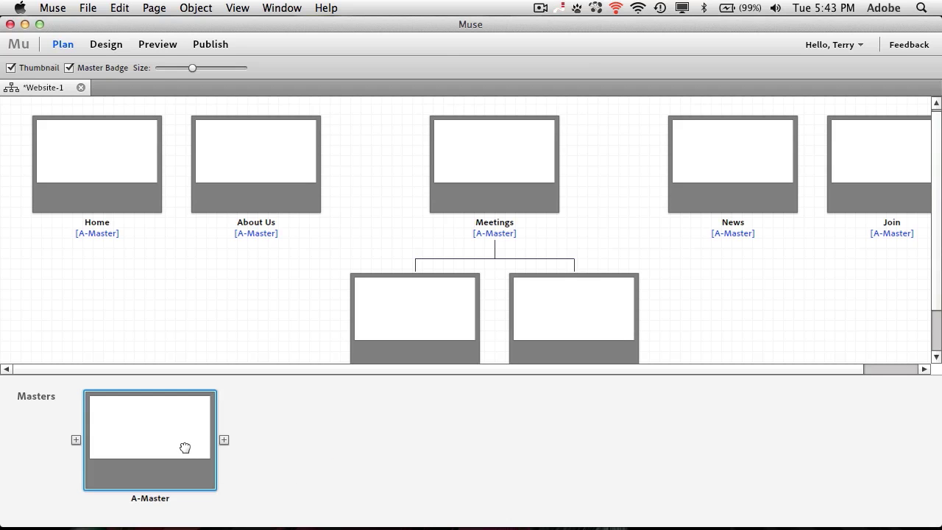
Open the A-Master page for design and set its view zoom to 75%
double_click(204, 431)
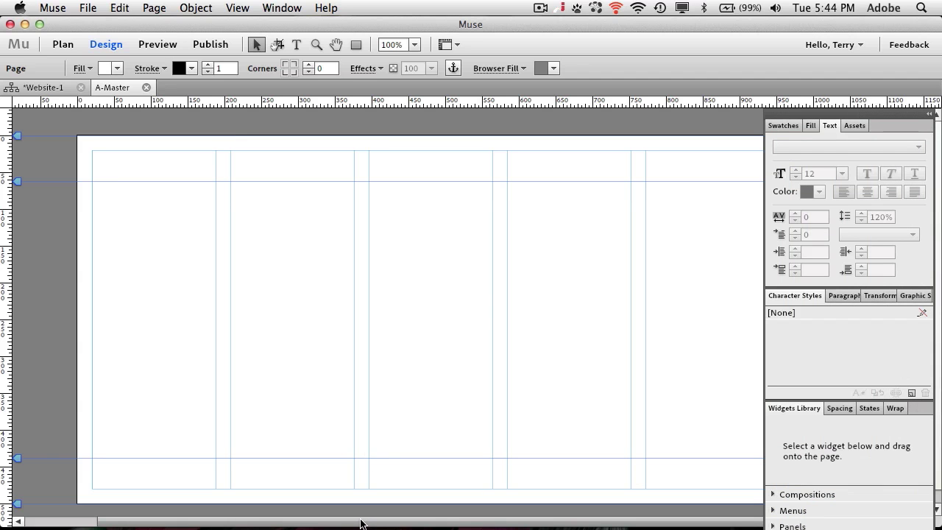
scroll(360, 523, left, 3)
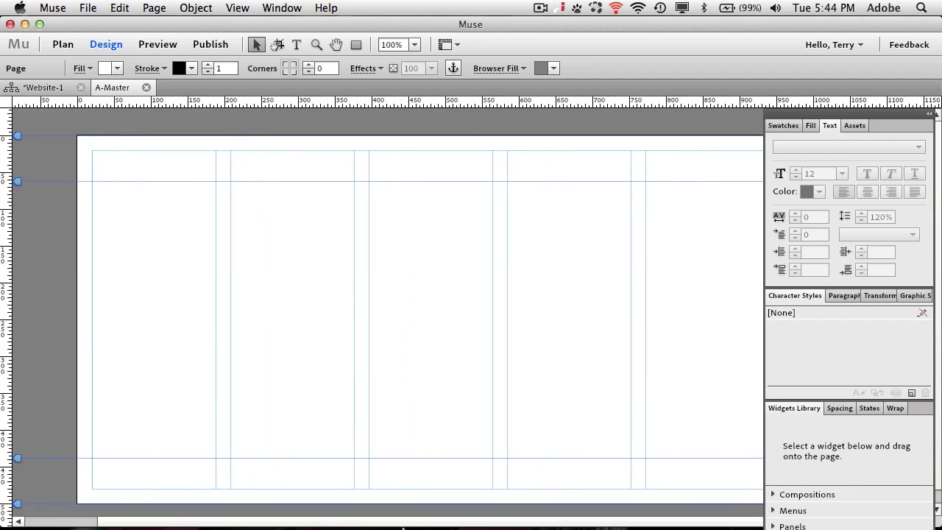
click(414, 45)
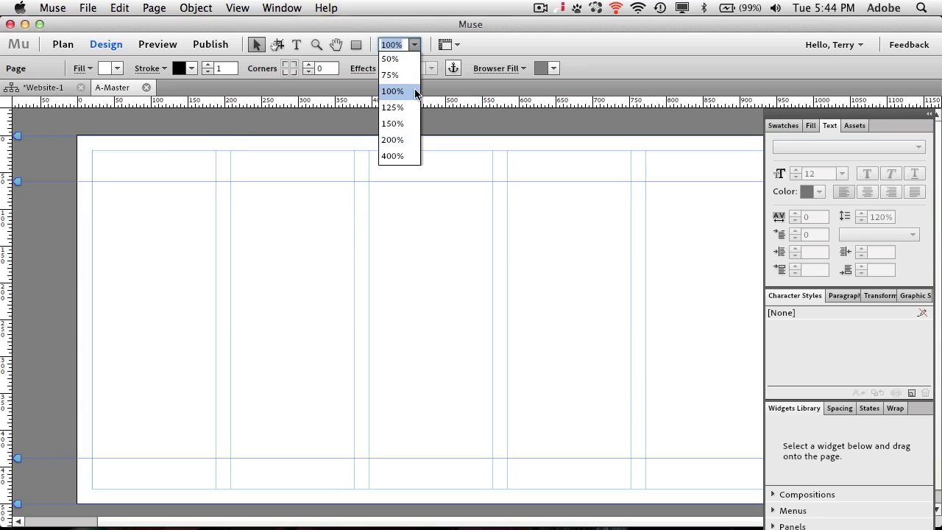
click(390, 76)
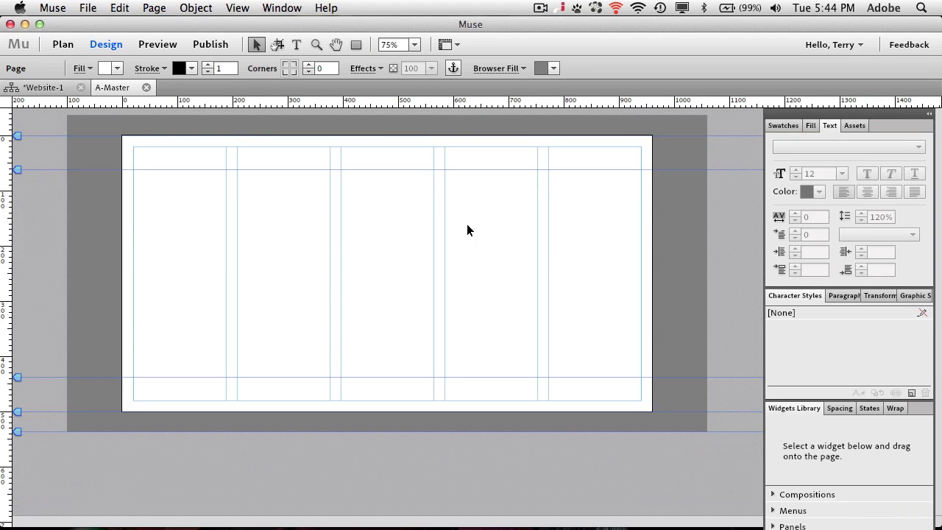
click(414, 46)
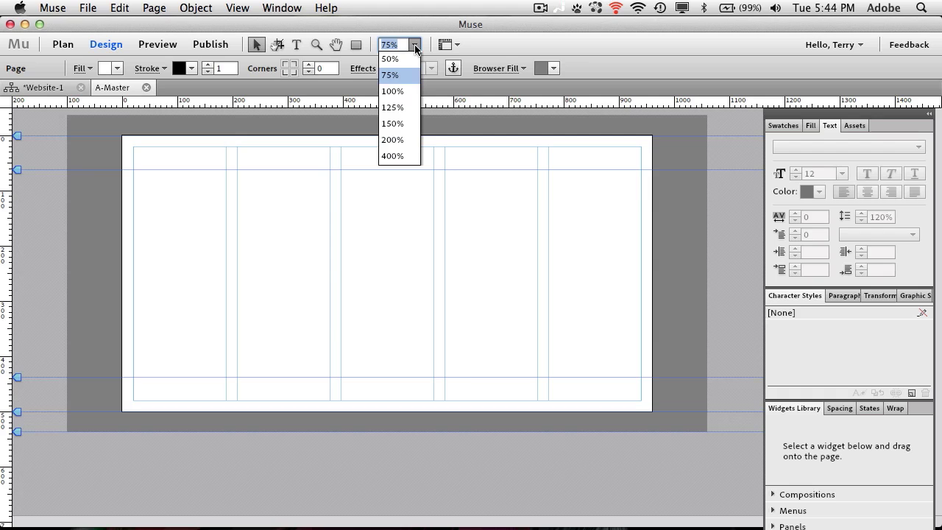
click(392, 92)
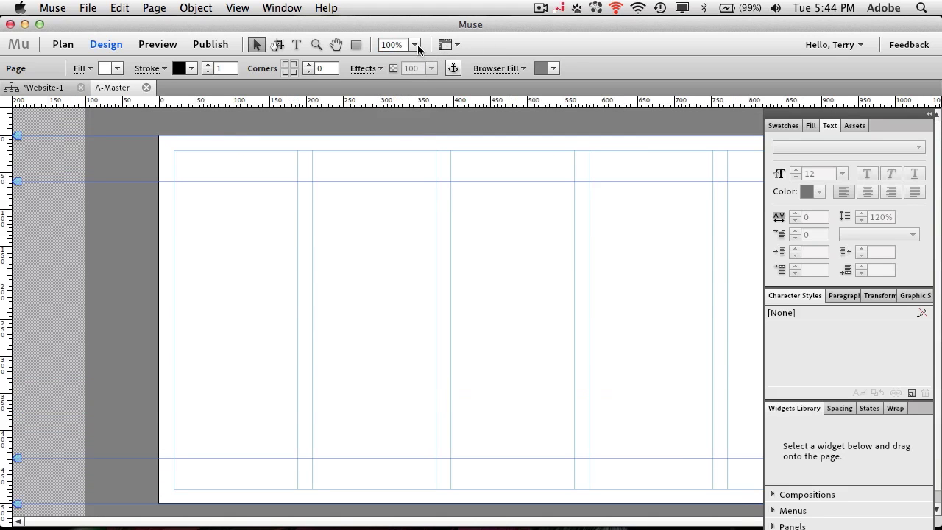
click(416, 45)
click(410, 76)
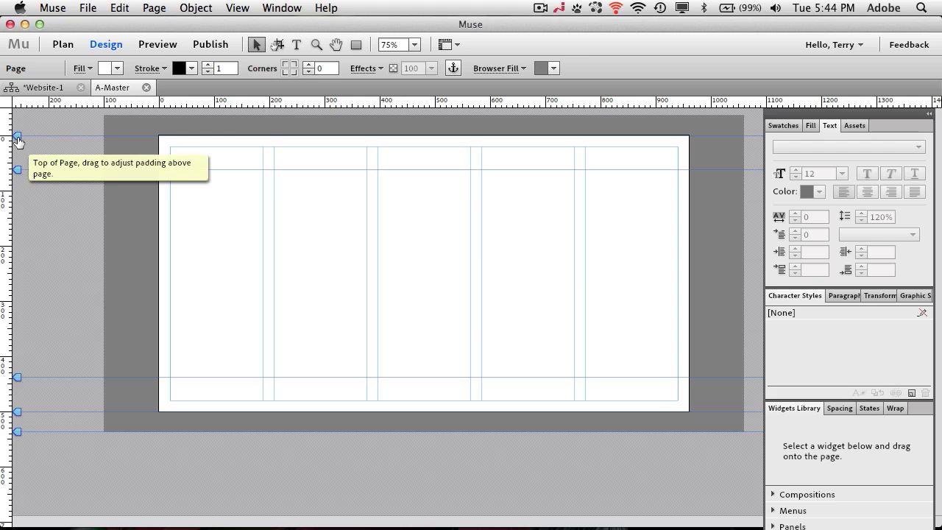
Increase the padding above the master page and move the header guide to about 65 px and the footer guide to about 440 px
drag(17, 140, 24, 200)
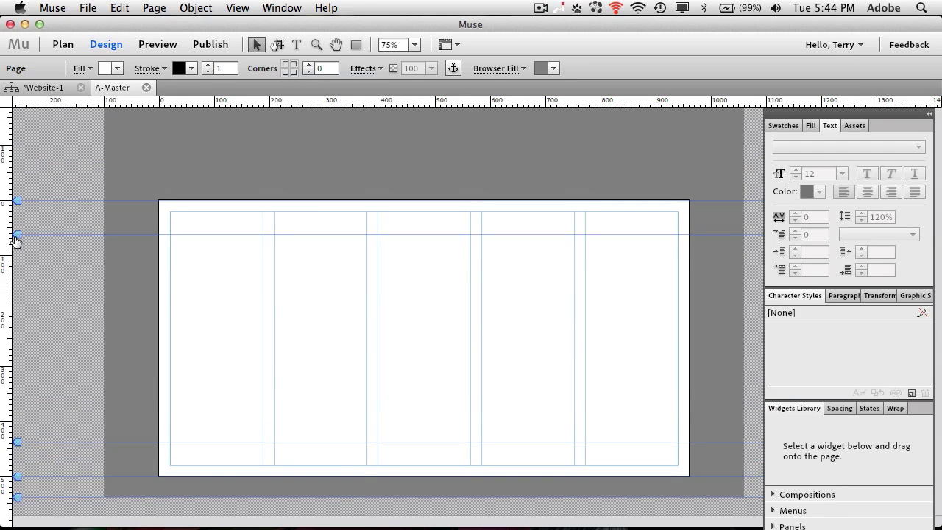
mouse_move(15, 240)
mouse_down()
mouse_move(15, 228)
mouse_move(16, 236)
mouse_up()
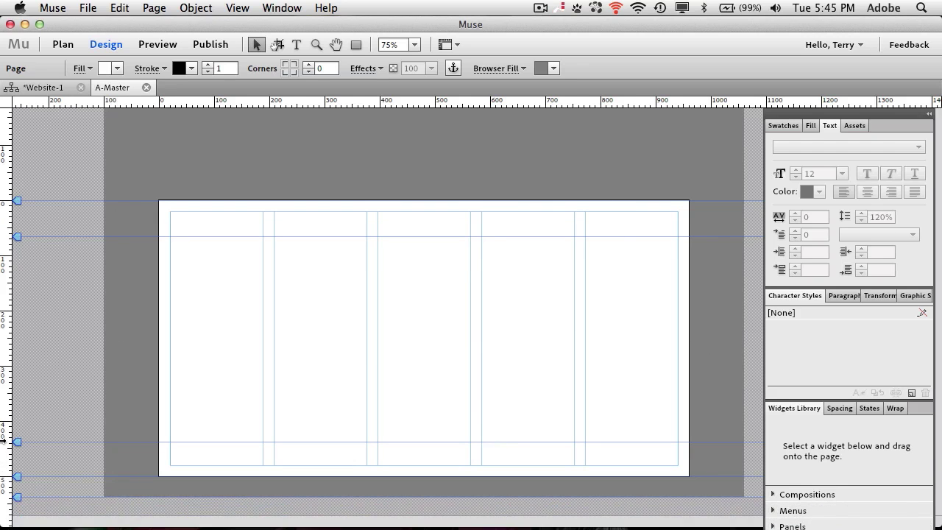
mouse_move(18, 442)
mouse_down()
mouse_move(19, 433)
mouse_move(18, 444)
mouse_up()
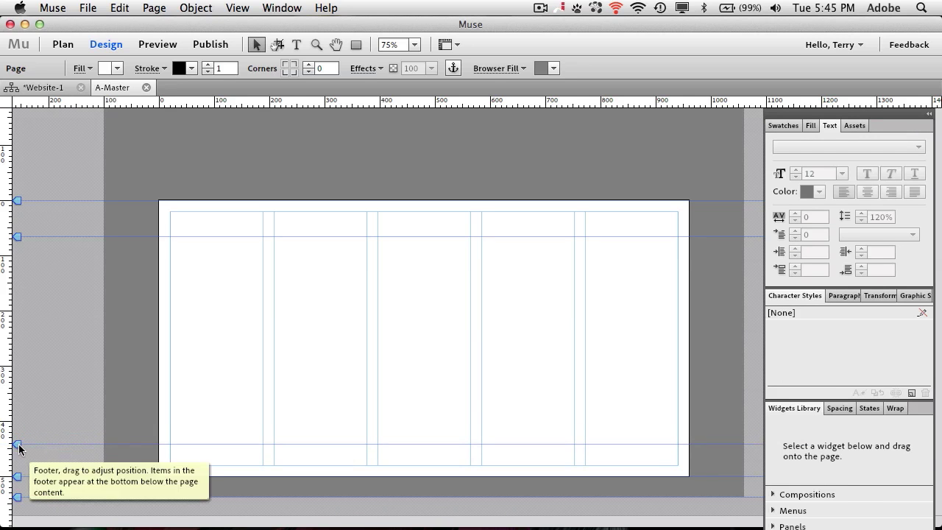
drag(18, 477, 19, 478)
key(super+z)
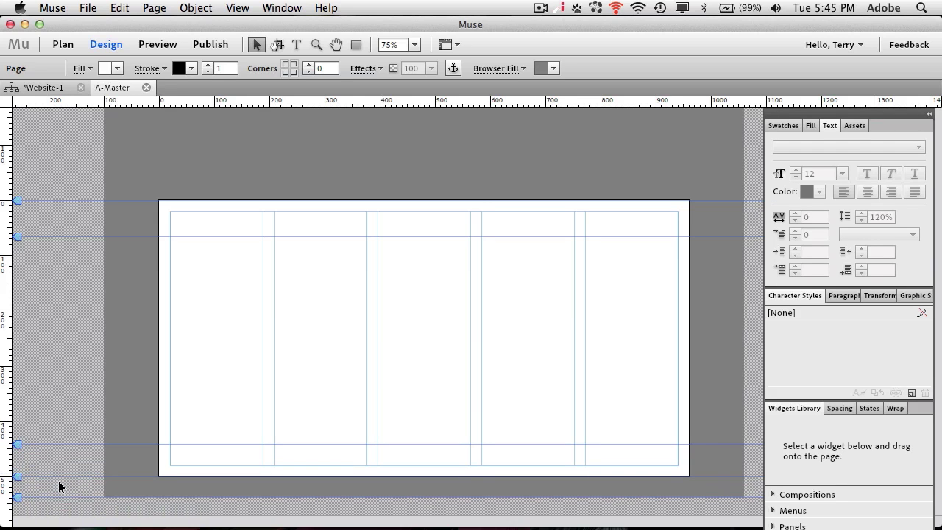
Lower the bottom-of-browser guide so the browser area extends about 145 px below the page
scroll(59, 487, down, 1)
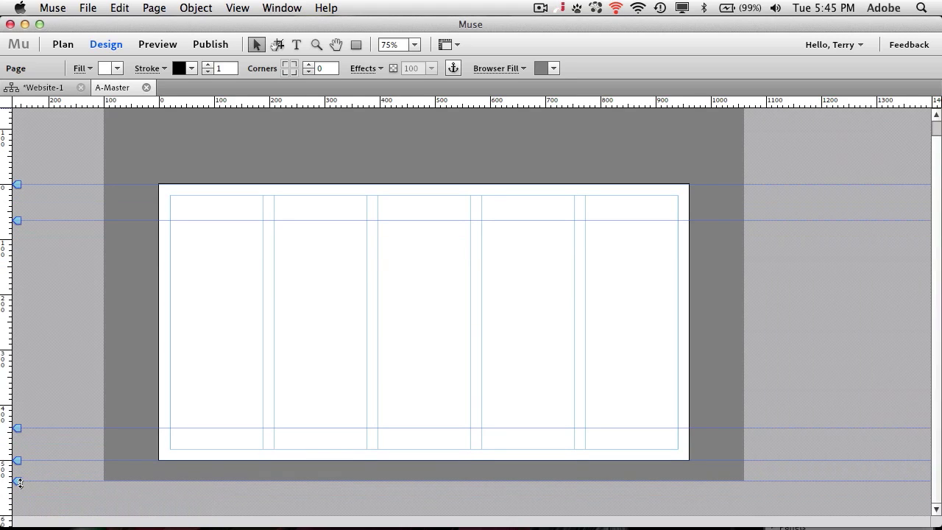
drag(19, 499, 17, 447)
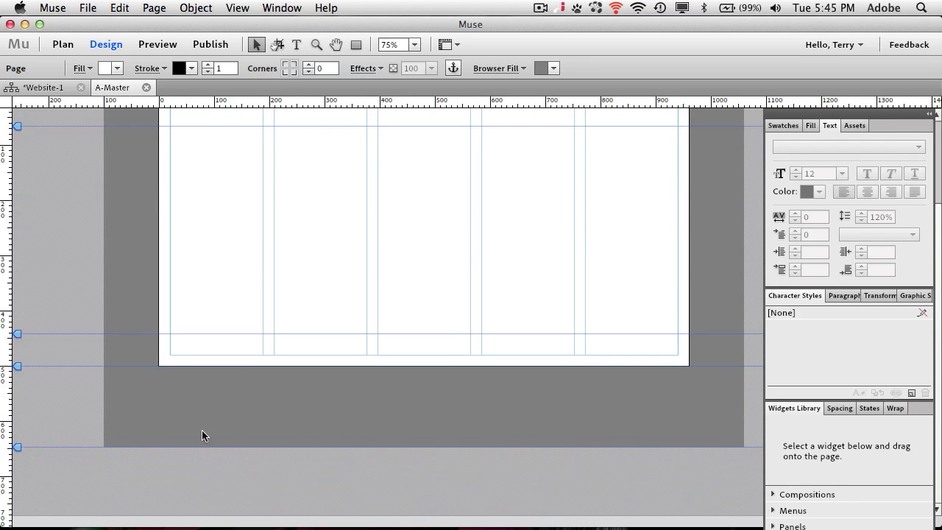
scroll(221, 426, up, 4)
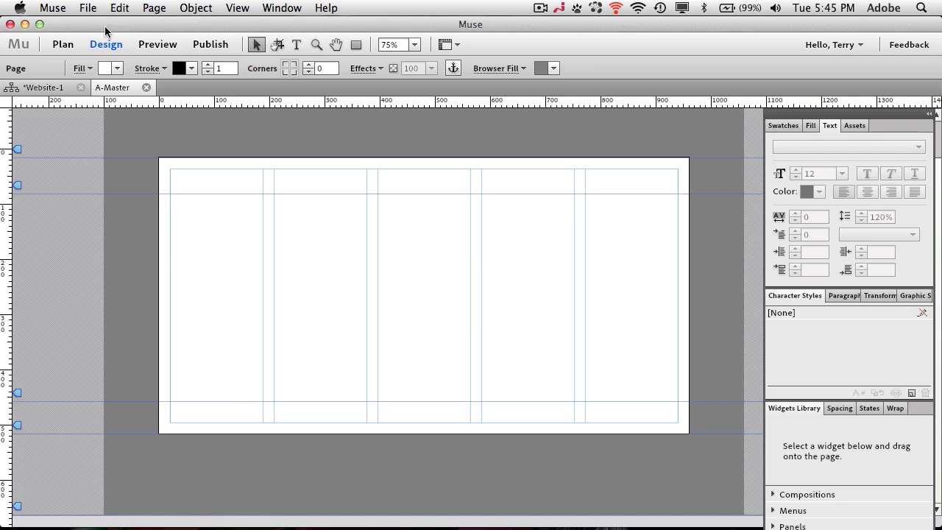
Place footer-apple.psd as a composite image in the footer area just below the page, aligned with the page's left edge
click(88, 9)
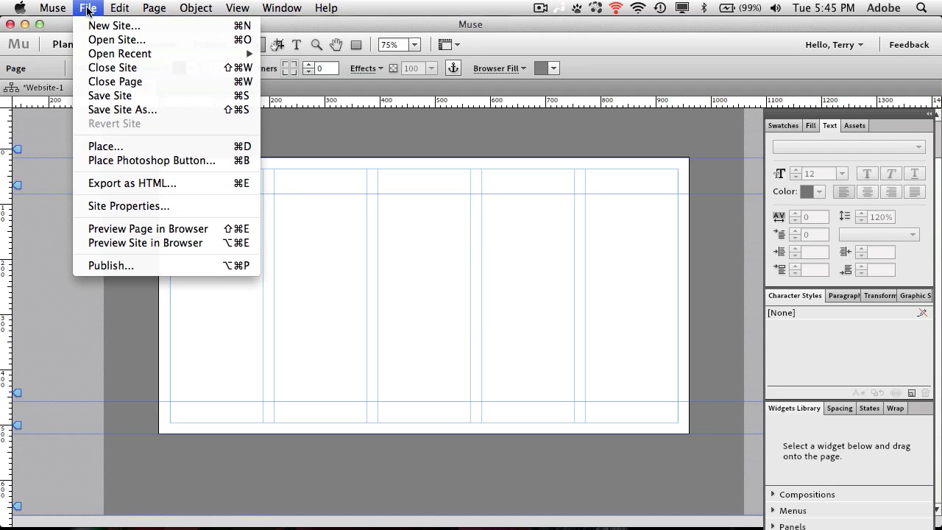
click(115, 148)
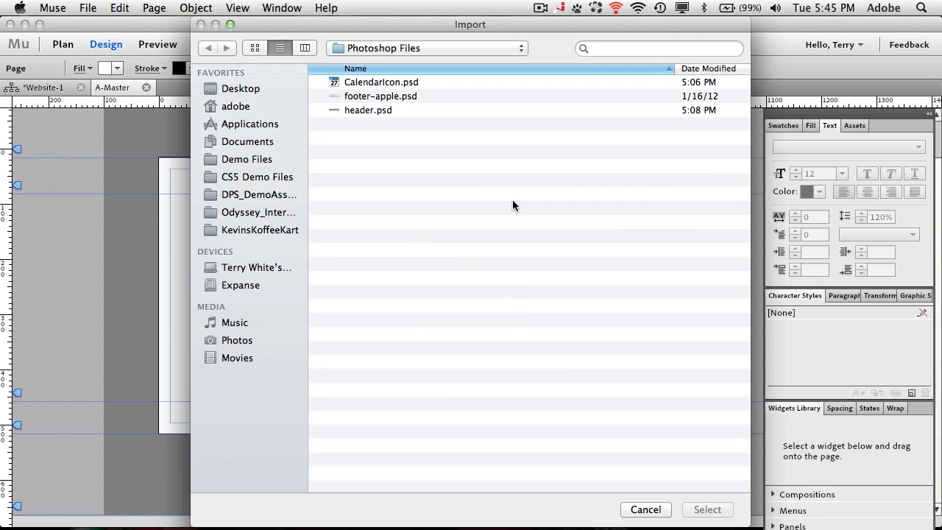
click(384, 96)
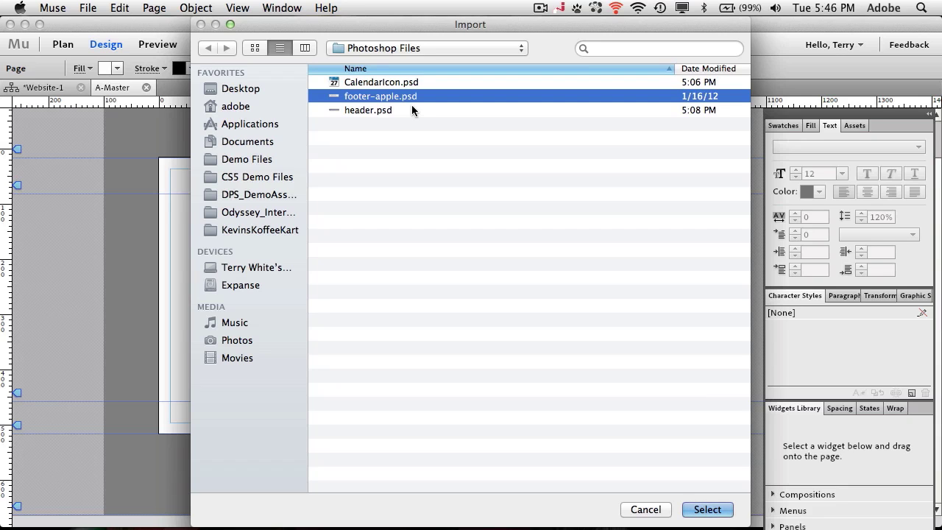
click(707, 509)
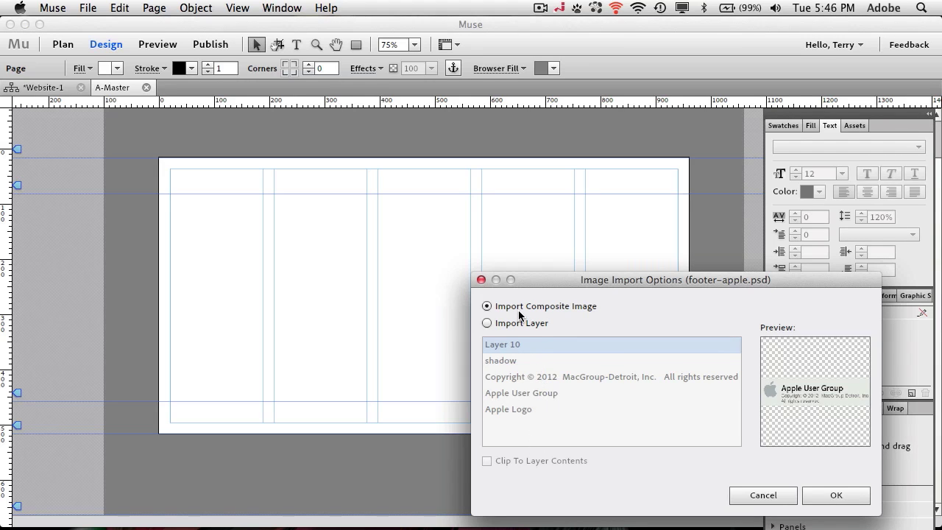
drag(584, 279, 371, 183)
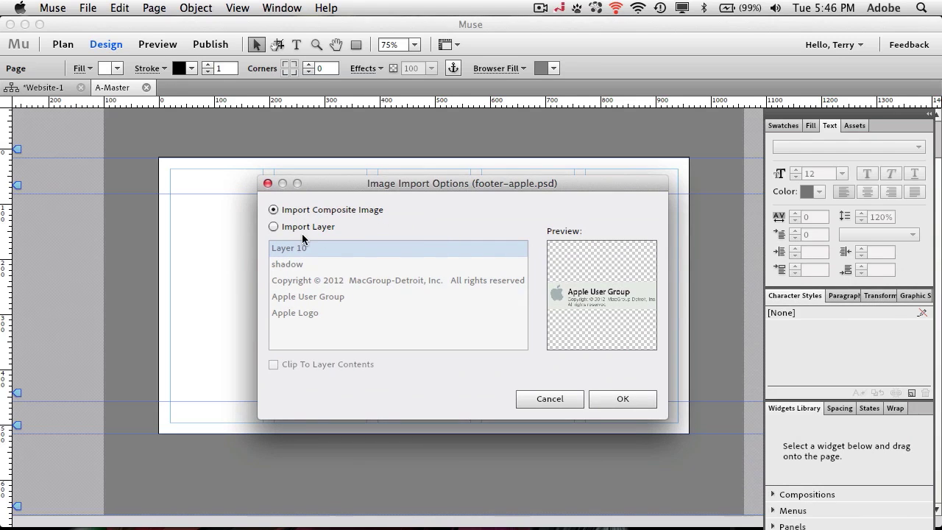
click(606, 398)
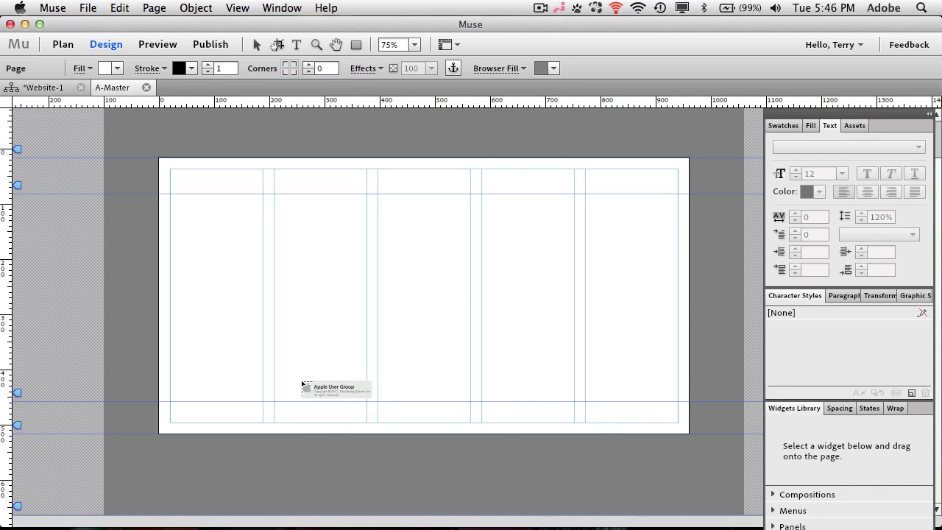
click(160, 446)
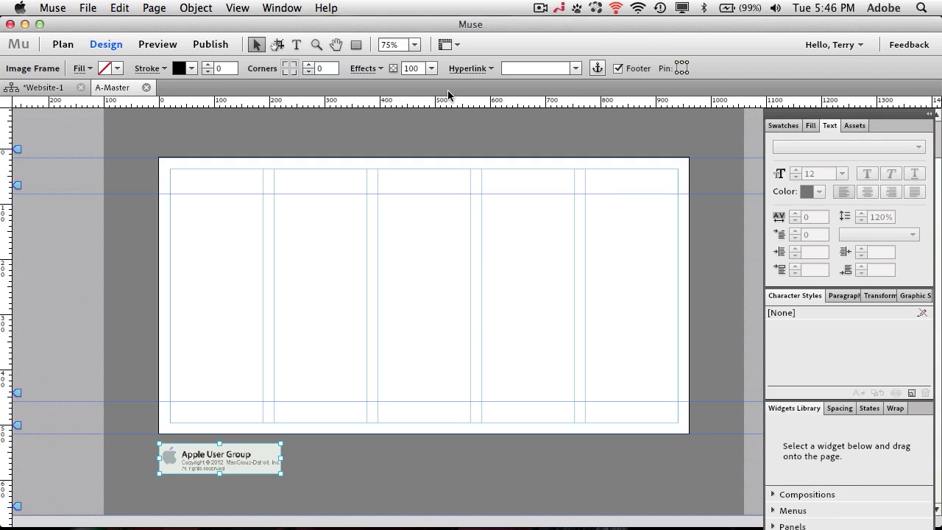
Sample the footer image's light background as the browser fill colour and save that colour as a swatch
key(Tab)
click(416, 45)
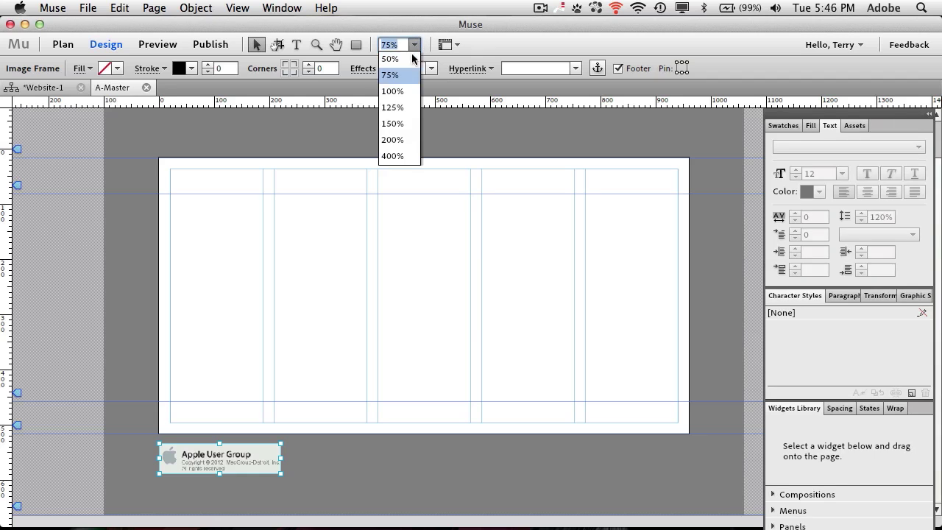
click(398, 90)
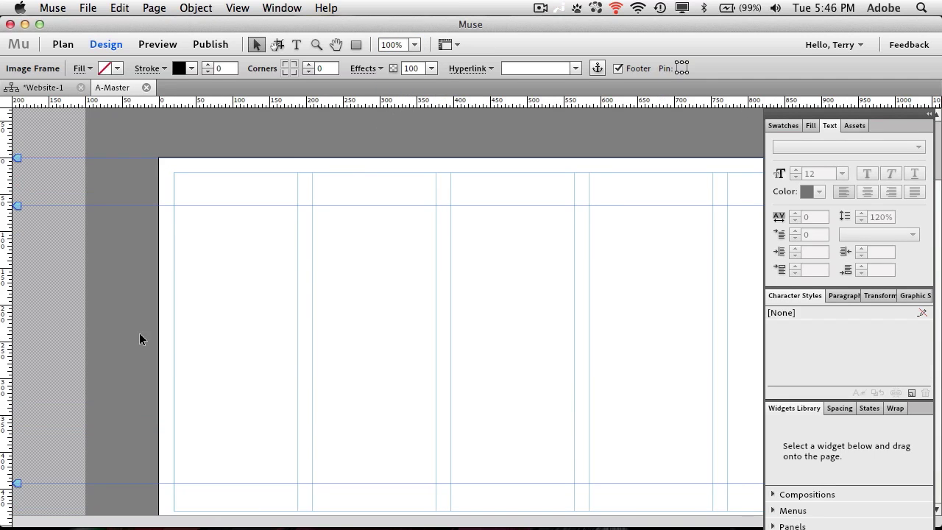
scroll(139, 332, down, 4)
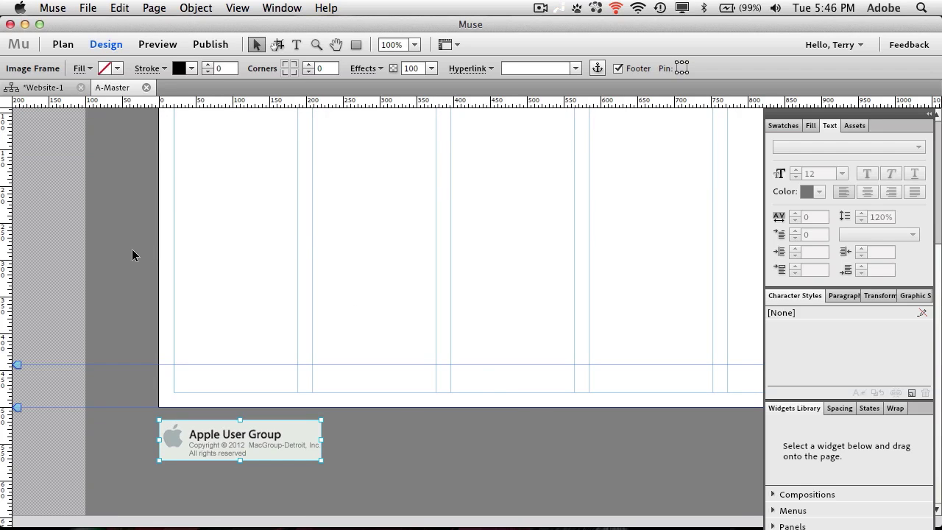
click(378, 462)
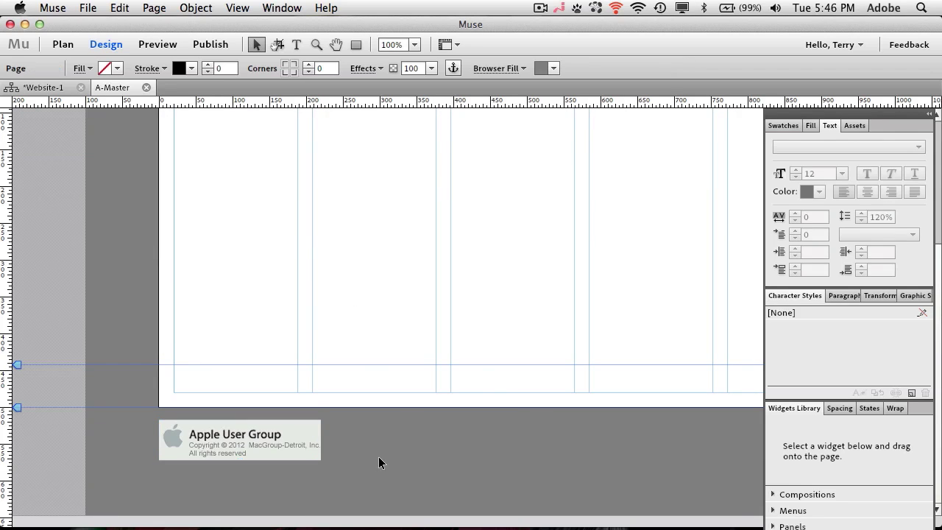
click(541, 70)
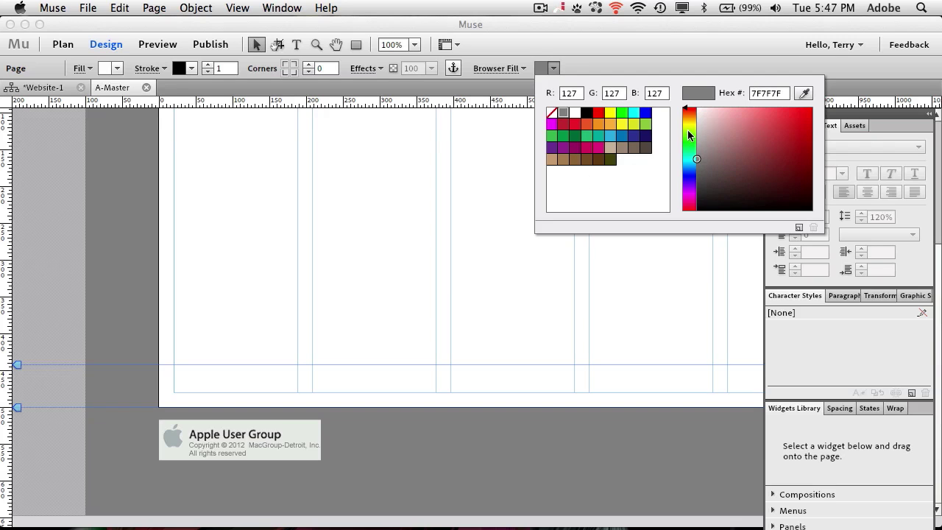
click(802, 94)
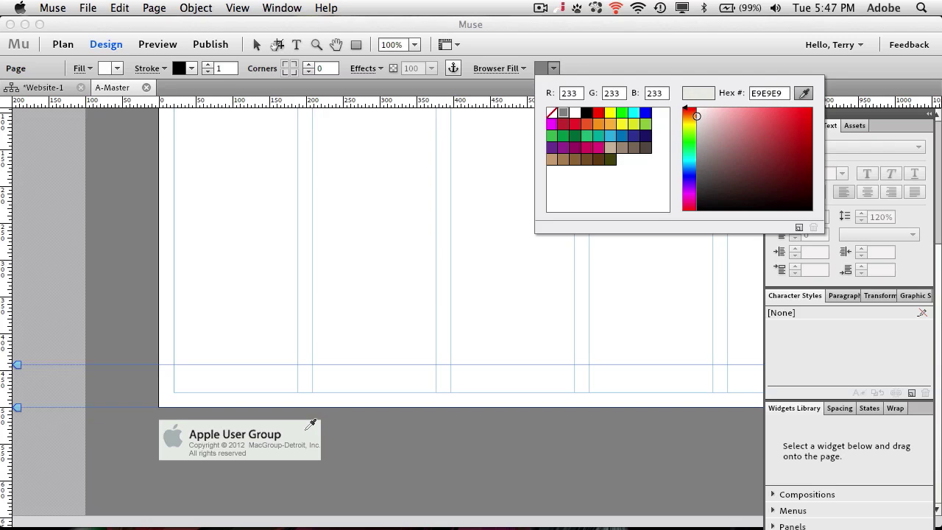
click(306, 429)
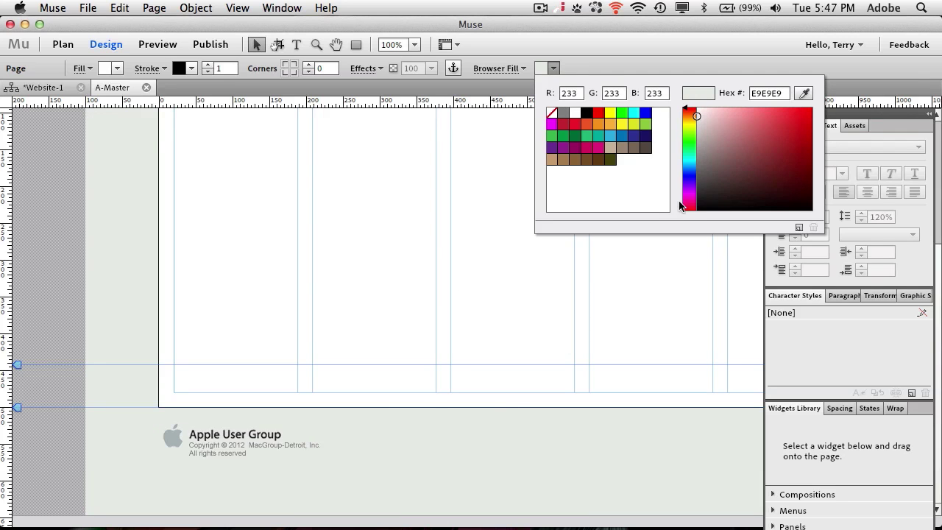
click(798, 228)
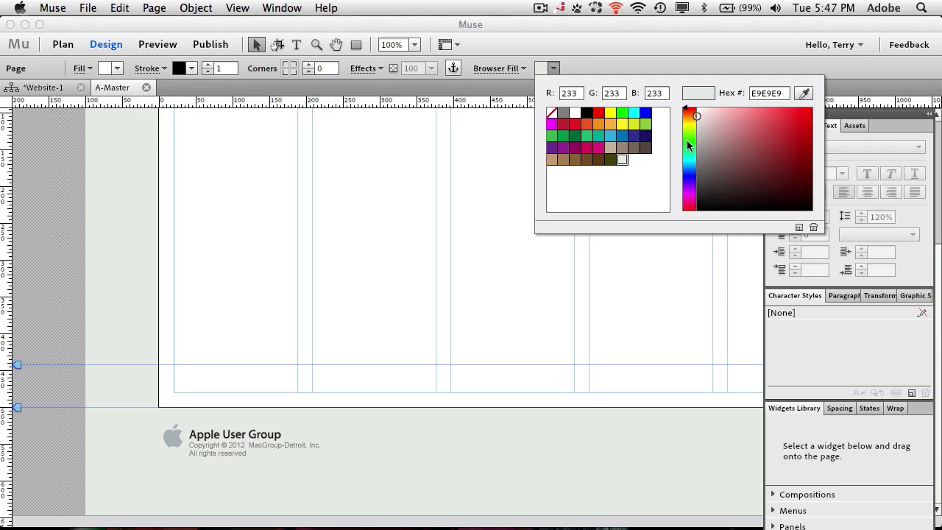
click(603, 71)
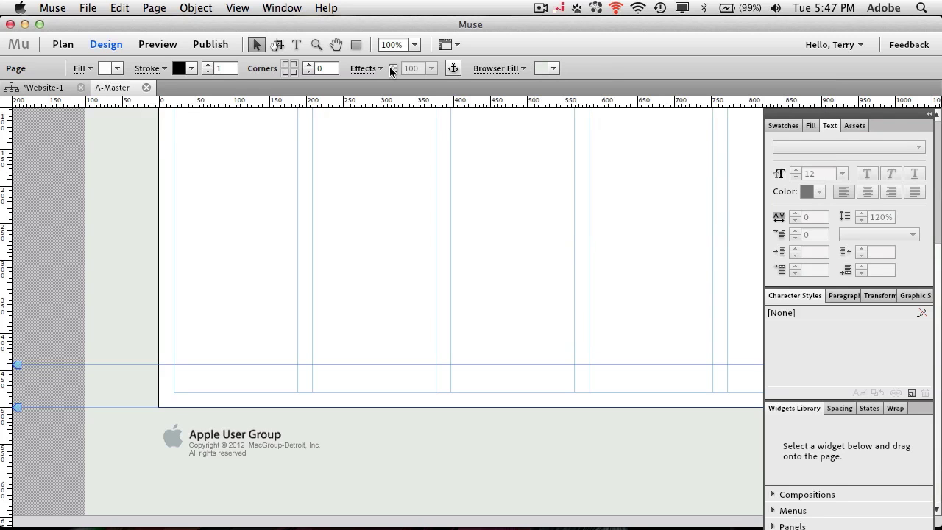
Draw a rectangle about 1110 px wide and 95 px tall in the padding above the page, extending past both page edges
click(415, 45)
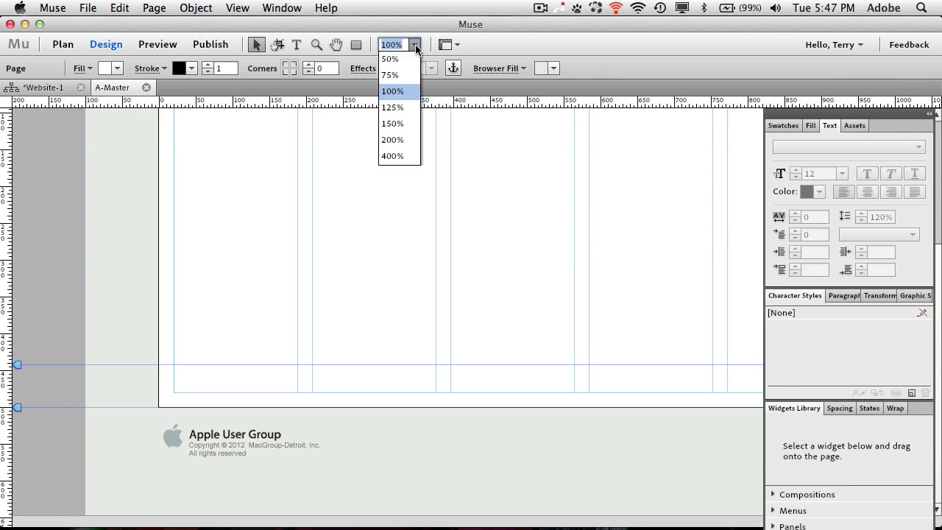
click(390, 75)
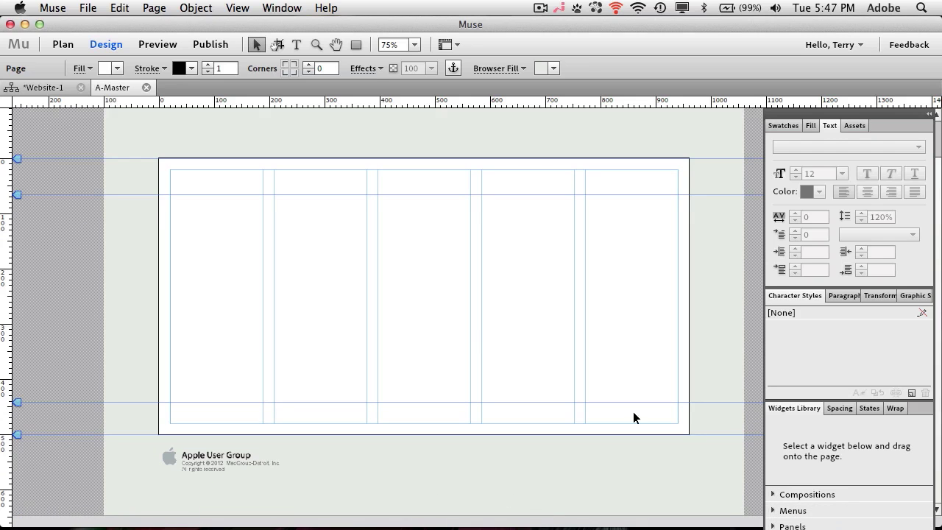
scroll(741, 257, up, 3)
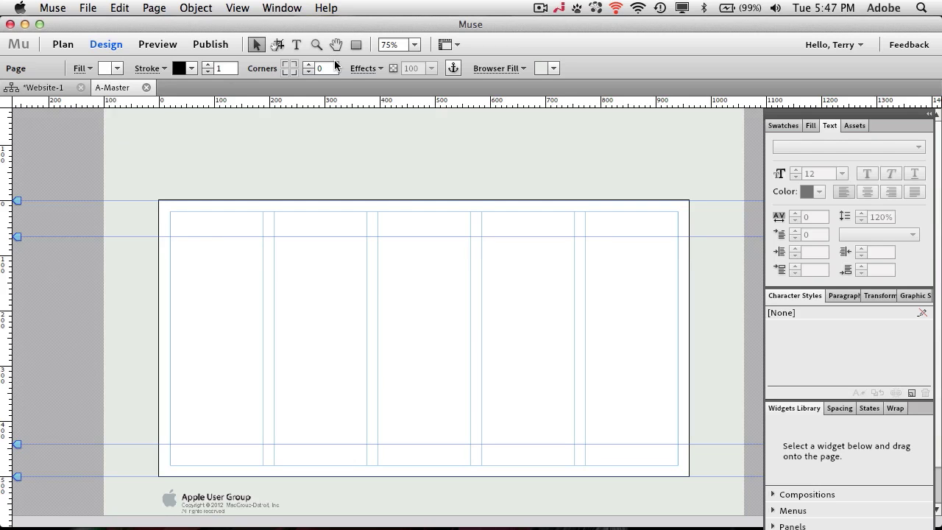
click(354, 46)
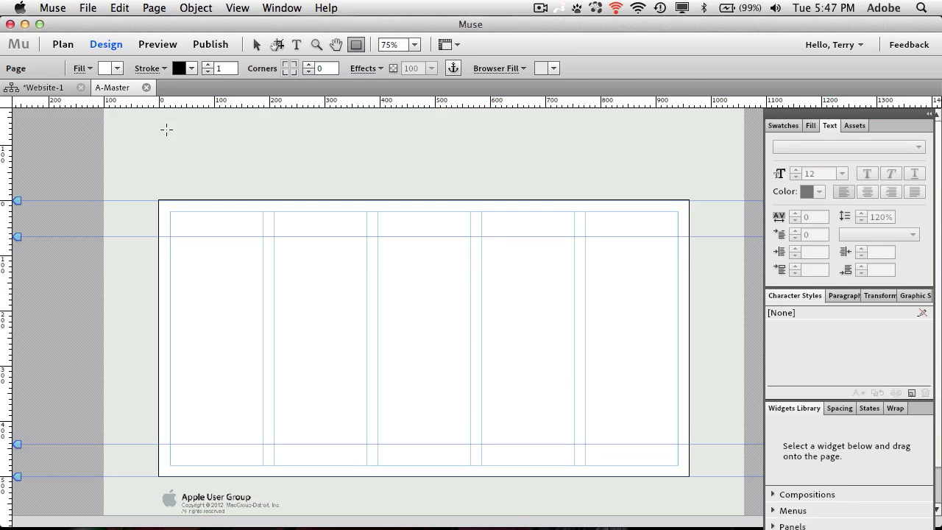
mouse_move(121, 129)
mouse_down()
mouse_move(353, 164)
mouse_move(354, 221)
mouse_move(619, 222)
mouse_move(740, 204)
mouse_move(735, 220)
mouse_up()
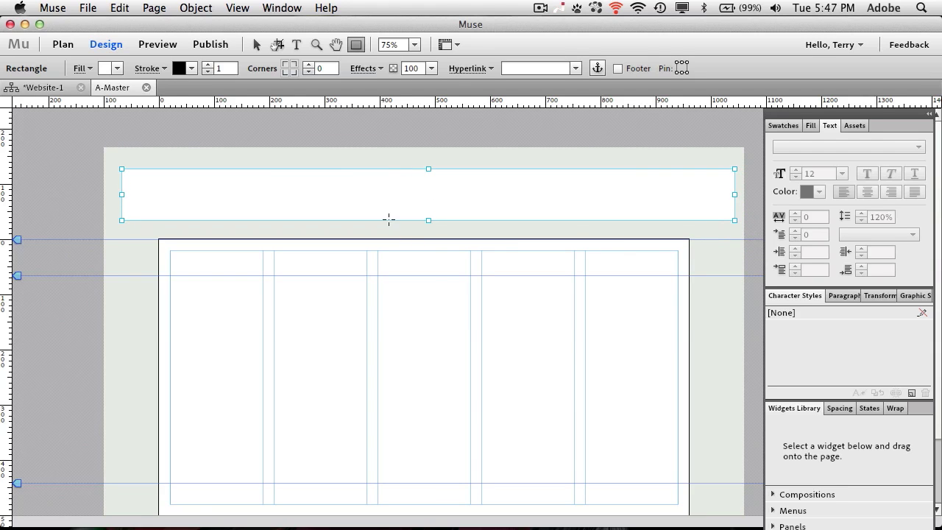
Remove the header rectangle's outline by setting its stroke width to 0, and deselect the rectangle
click(208, 72)
click(255, 45)
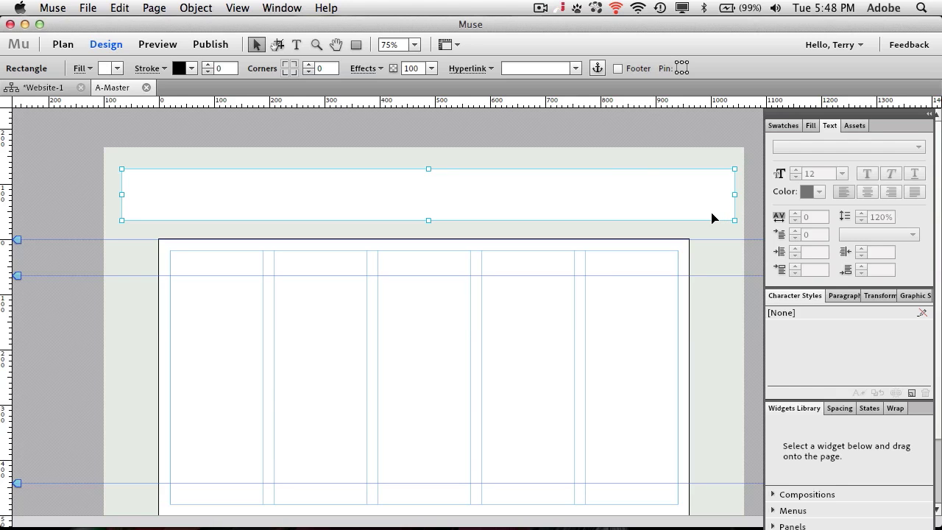
click(630, 161)
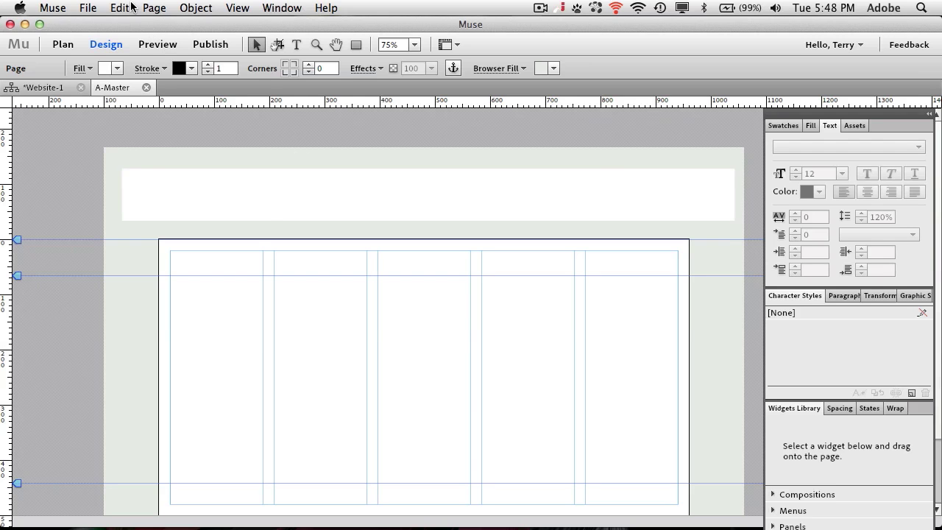
Place header.psd as a composite image above the page and centre it over the white header rectangle
click(89, 9)
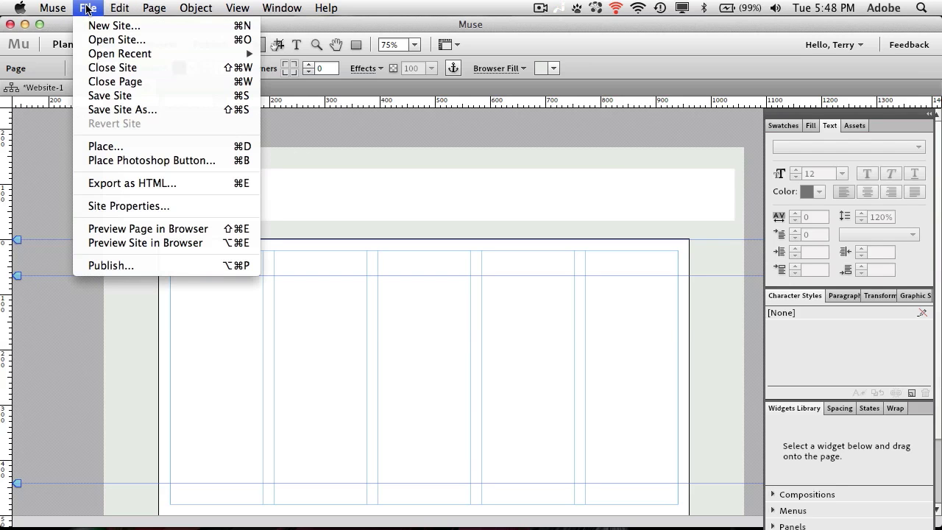
click(103, 147)
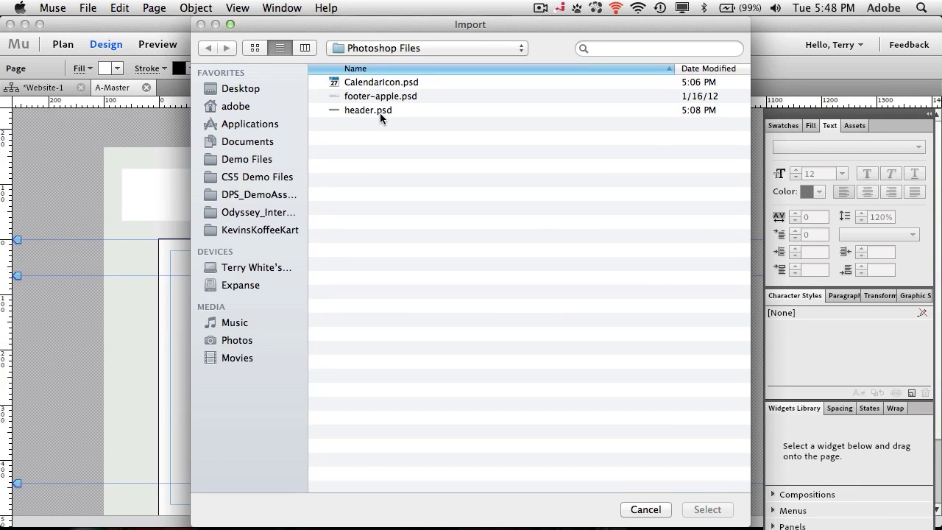
click(380, 112)
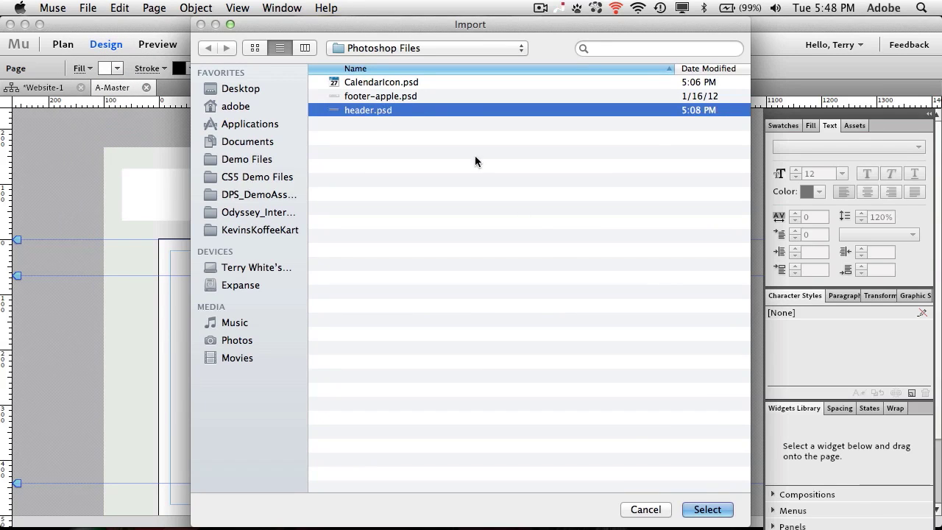
click(707, 510)
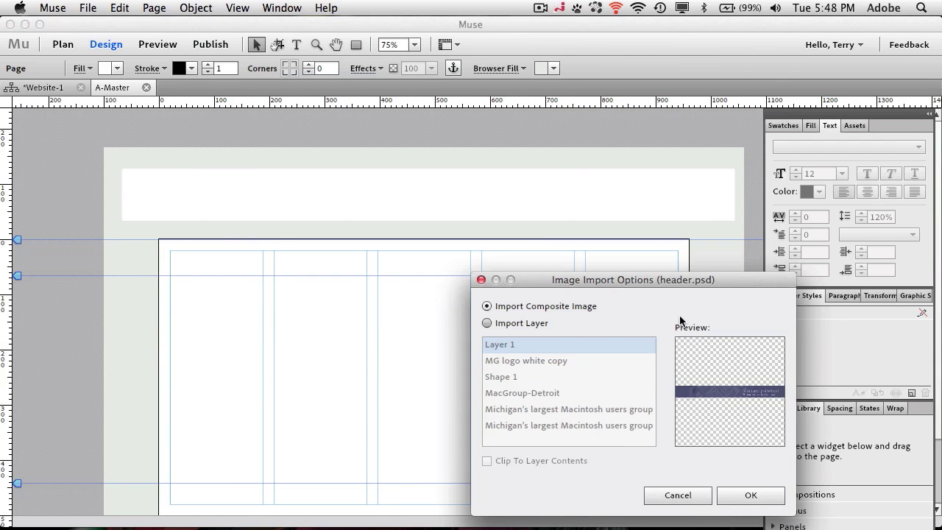
click(774, 498)
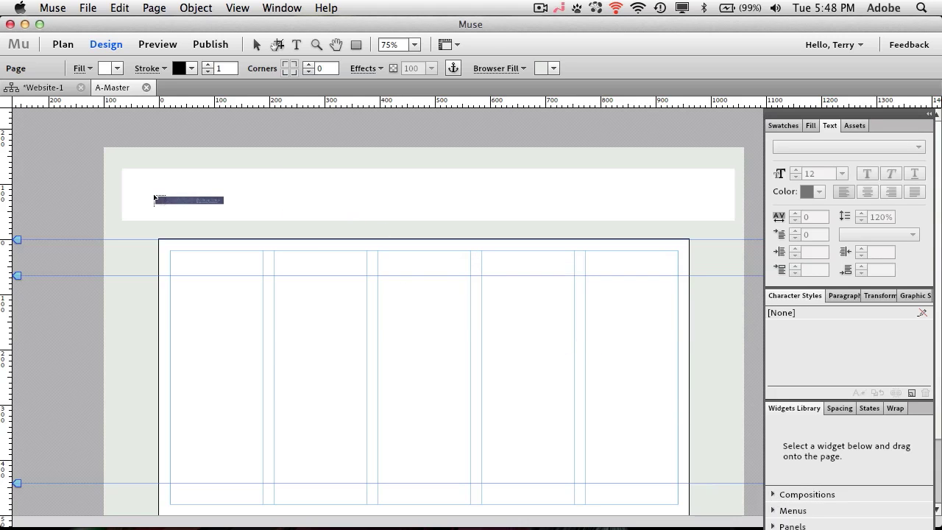
click(159, 162)
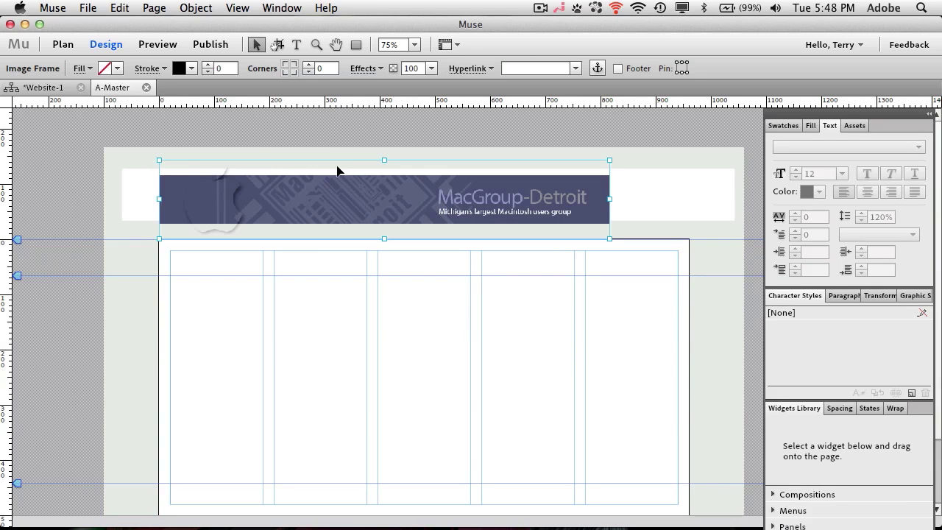
drag(390, 198, 429, 188)
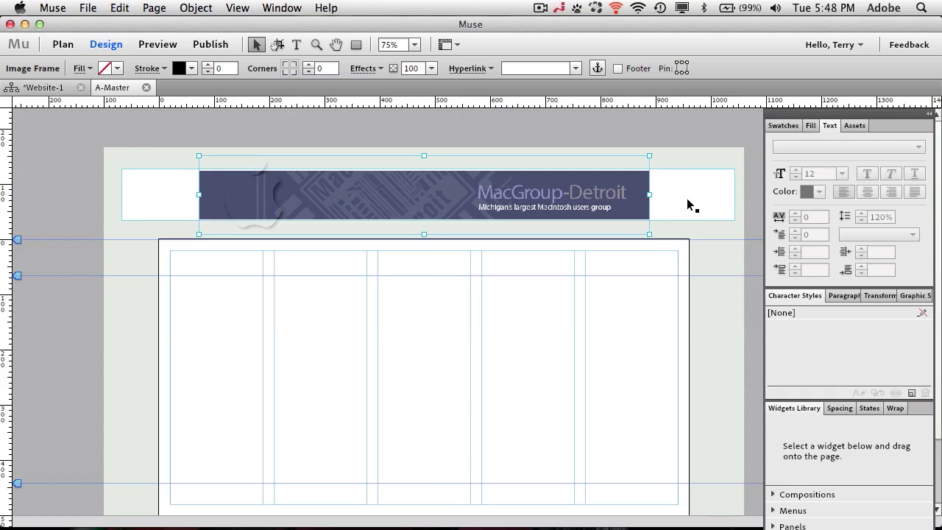
Fill the rectangle behind the header image with the image's dark blue background colour, 494F72, sampled with the eyedropper
click(687, 205)
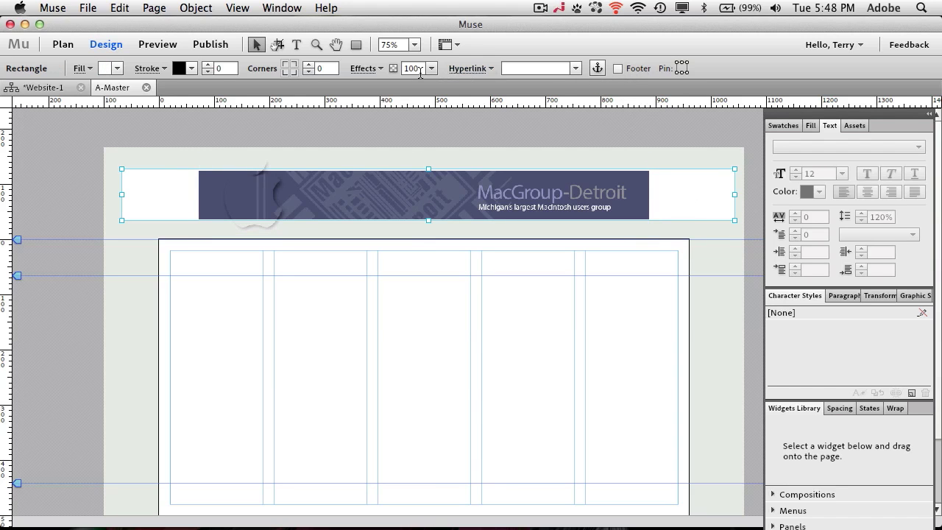
click(105, 68)
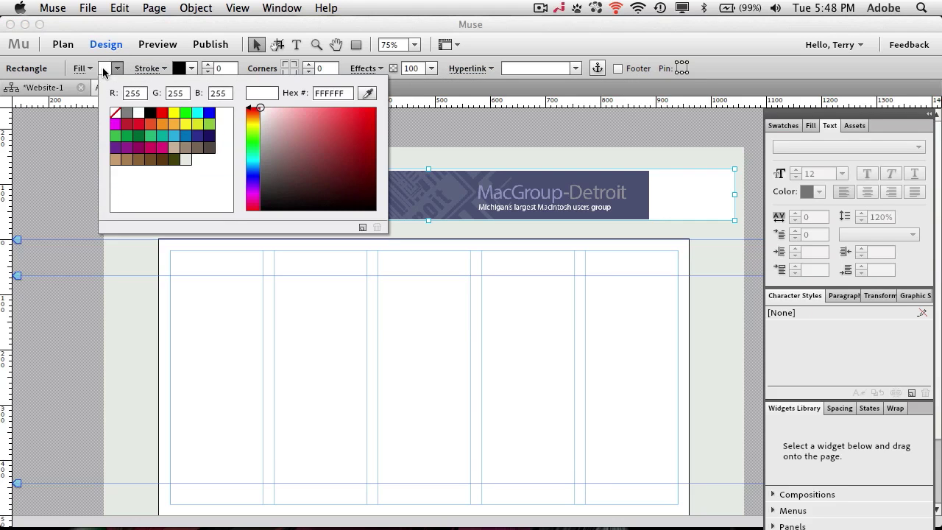
click(366, 92)
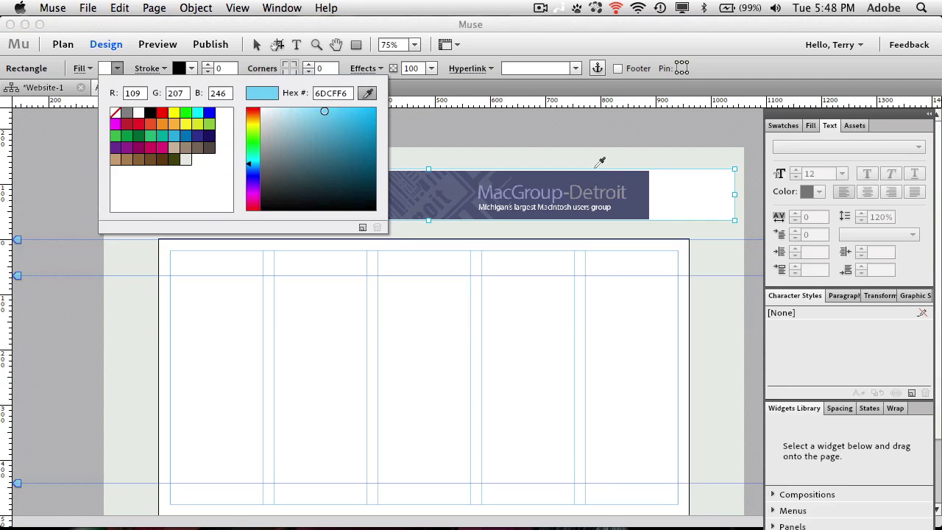
click(641, 196)
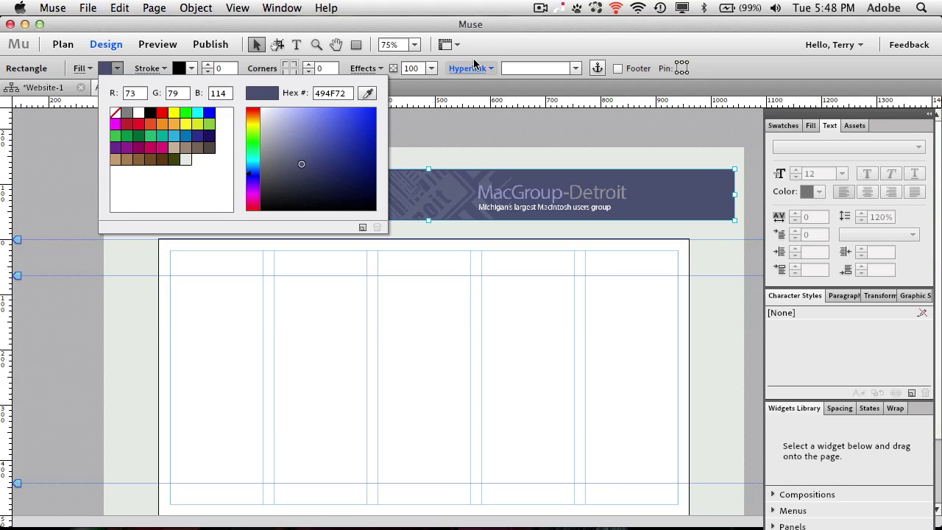
click(716, 73)
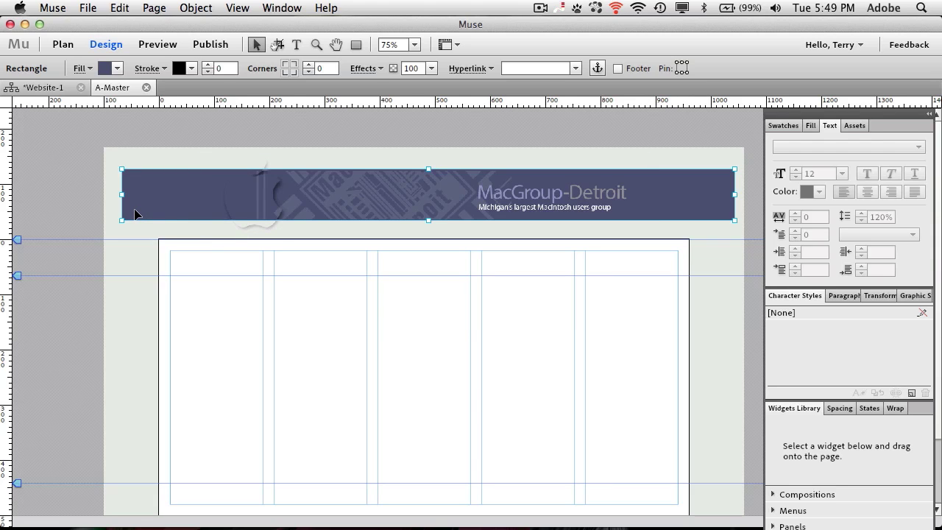
Trim the header rectangle's upper and lower edges so its height matches the header image's blue band
click(415, 44)
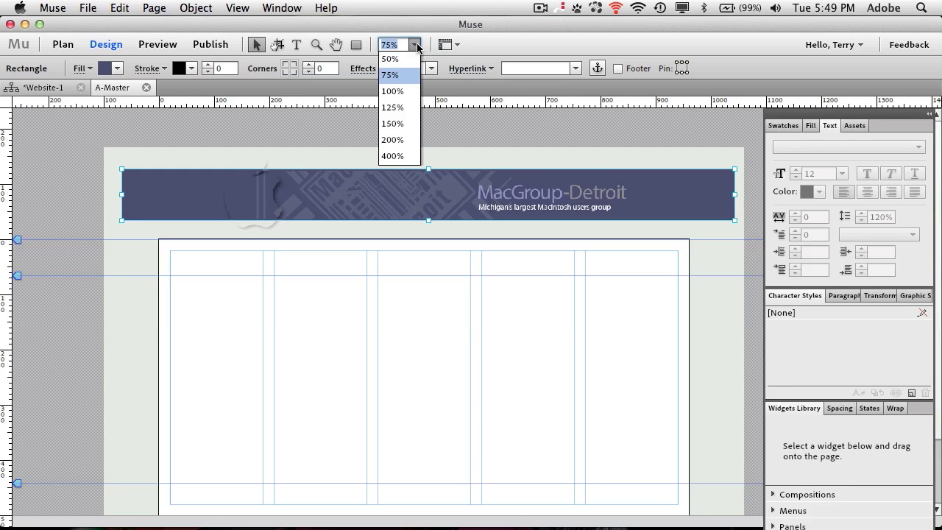
click(407, 91)
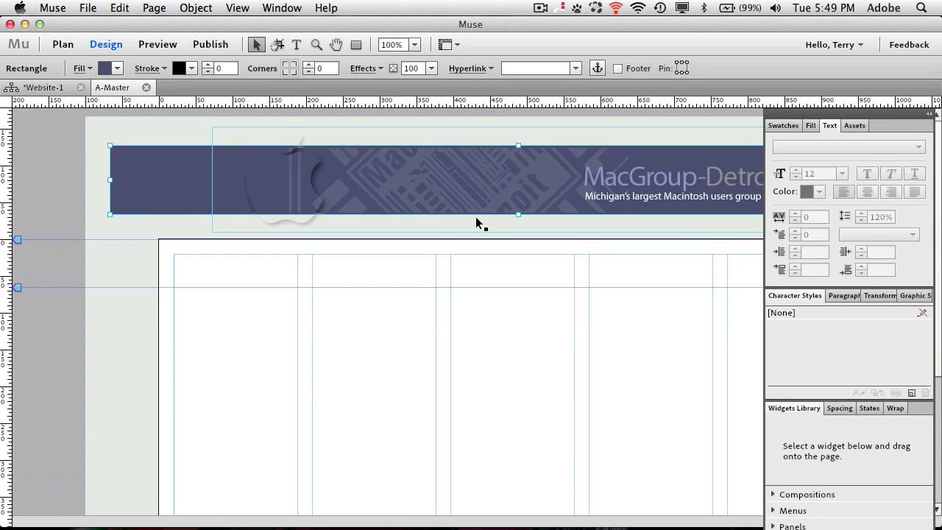
drag(518, 214, 519, 214)
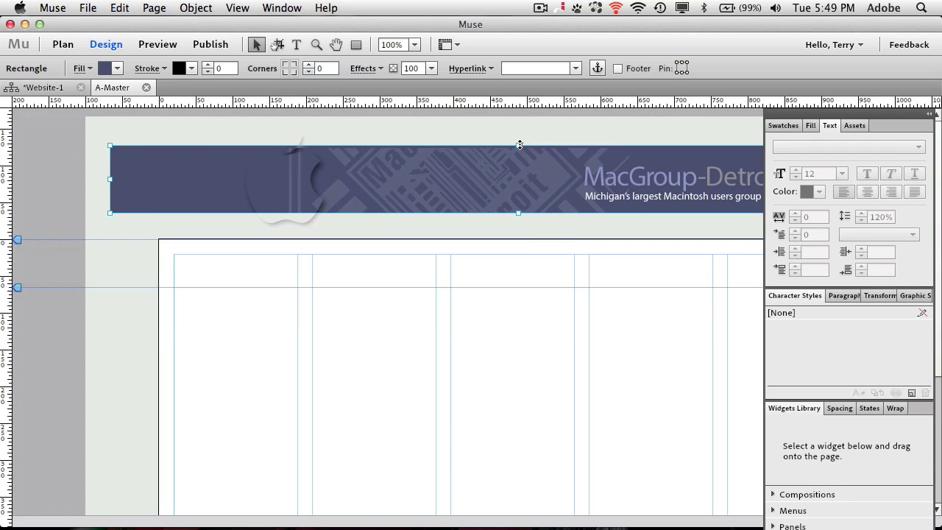
drag(520, 145, 519, 147)
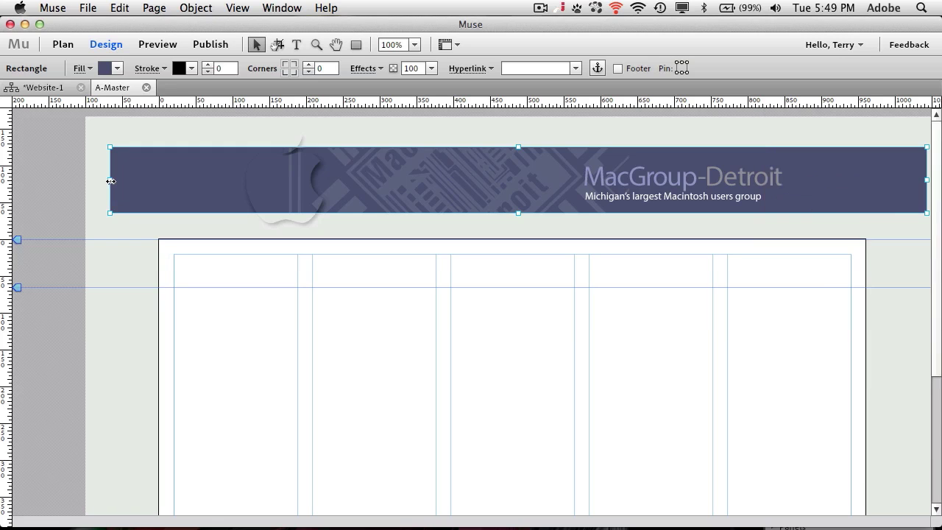
Extend the header rectangle's two ends to the browser area's edges so it spans the full browser width
drag(111, 179, 86, 181)
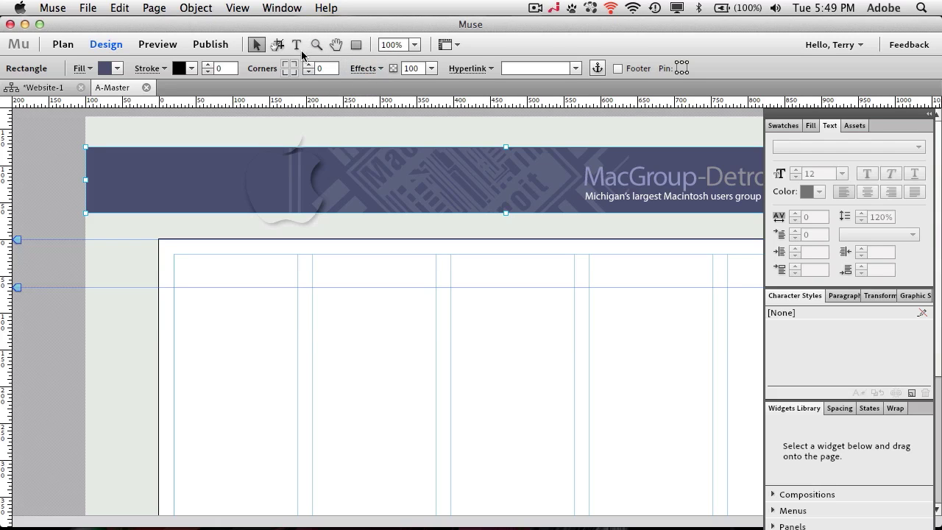
click(414, 44)
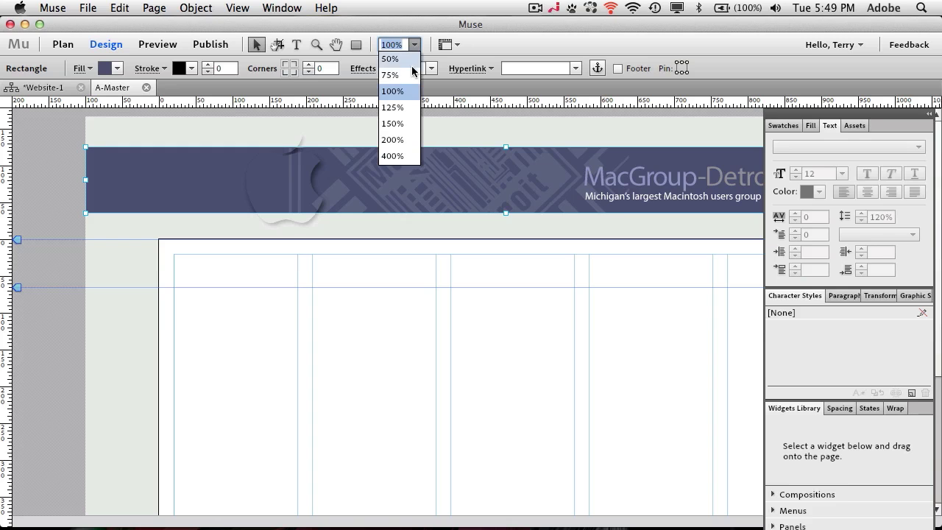
click(409, 75)
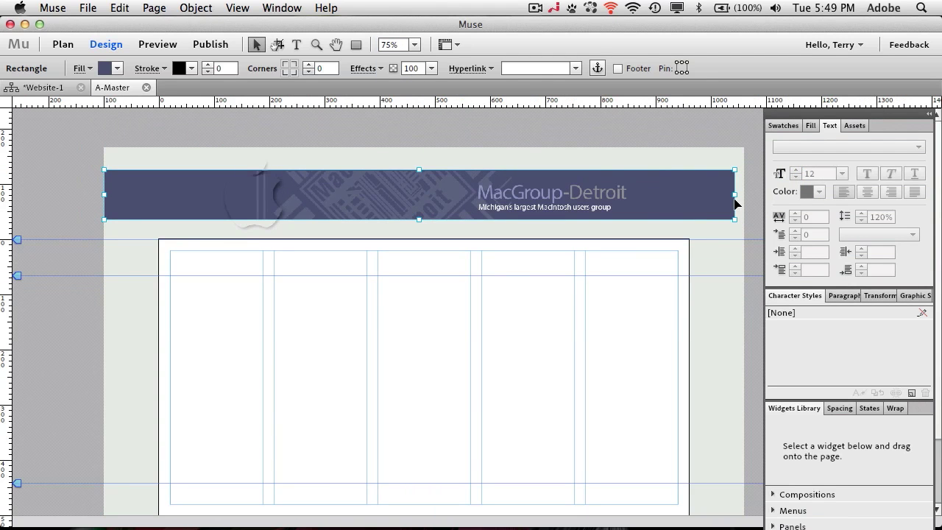
mouse_move(734, 195)
mouse_down()
mouse_move(719, 194)
mouse_move(743, 192)
mouse_up()
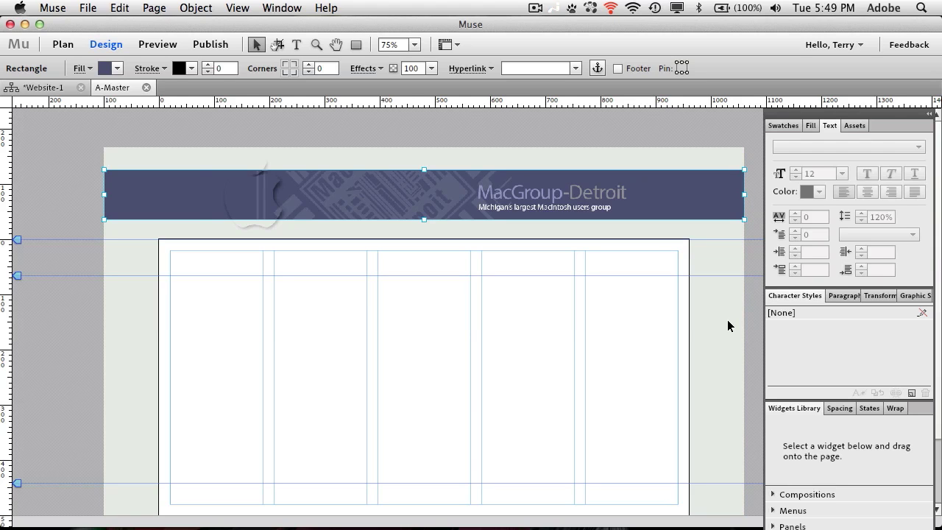
Preview the master page, examining the full-width header band and the footer, and return to the design view
click(147, 44)
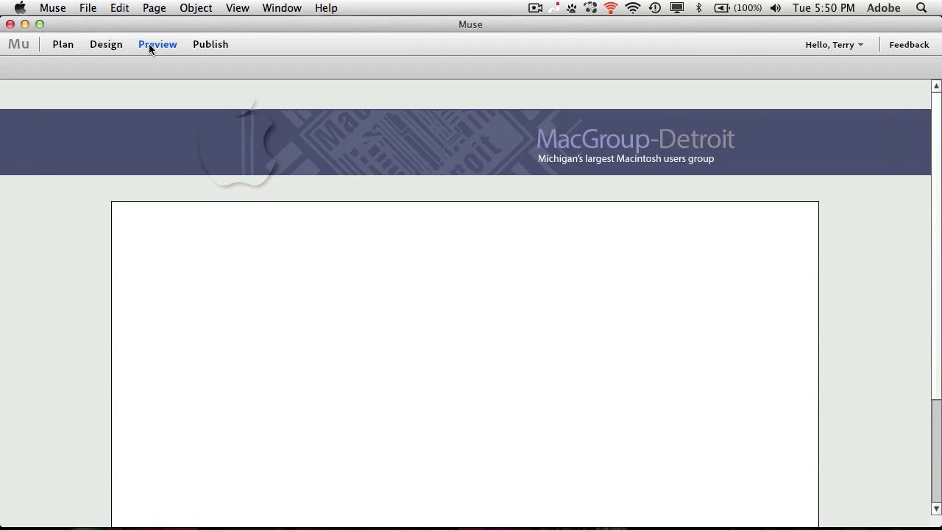
scroll(162, 161, down, 5)
scroll(162, 160, up, 5)
scroll(162, 161, down, 5)
scroll(162, 161, up, 5)
scroll(162, 161, down, 4)
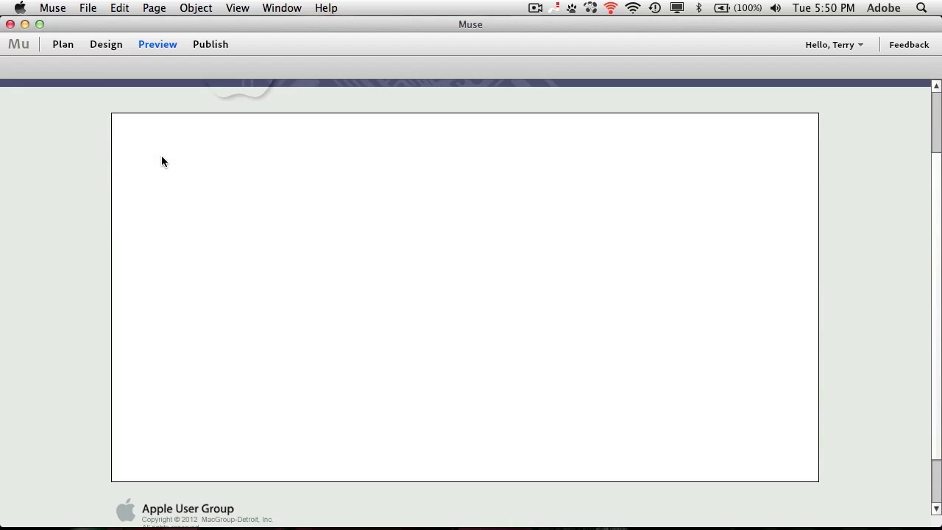
scroll(162, 162, up, 5)
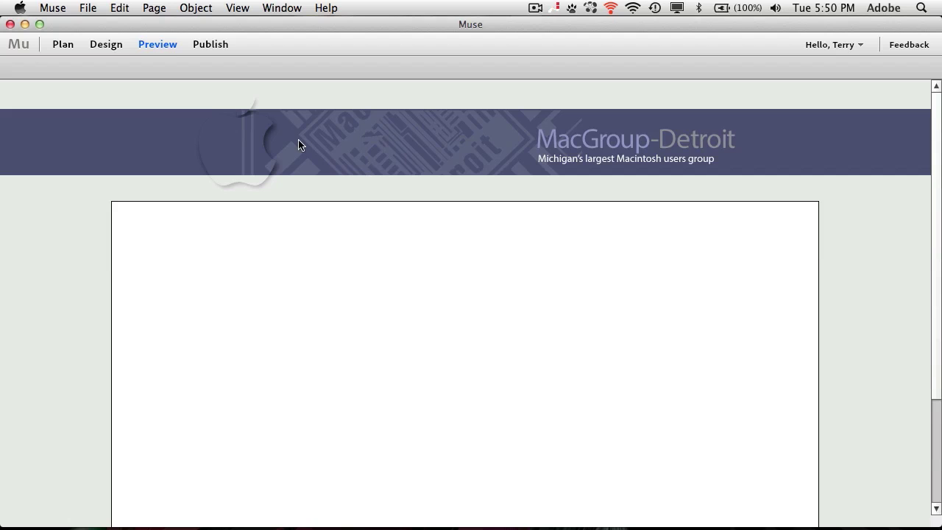
click(101, 45)
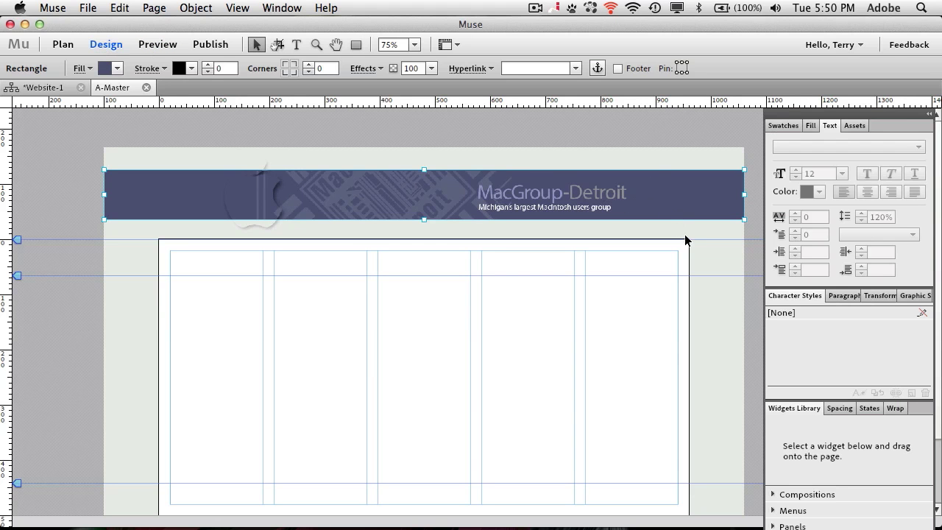
Round all four corners of the page area with a corner radius of 19
key(Tab)
click(657, 270)
key(Tab)
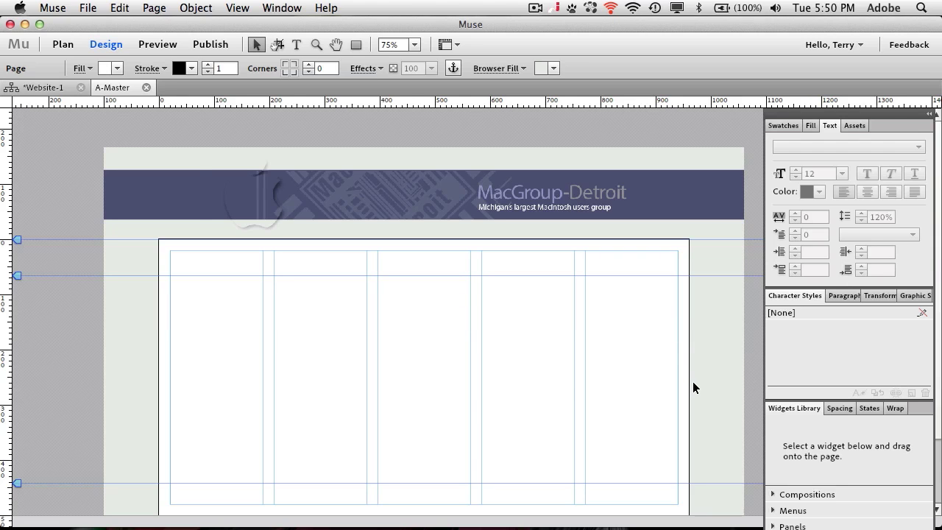
click(307, 65)
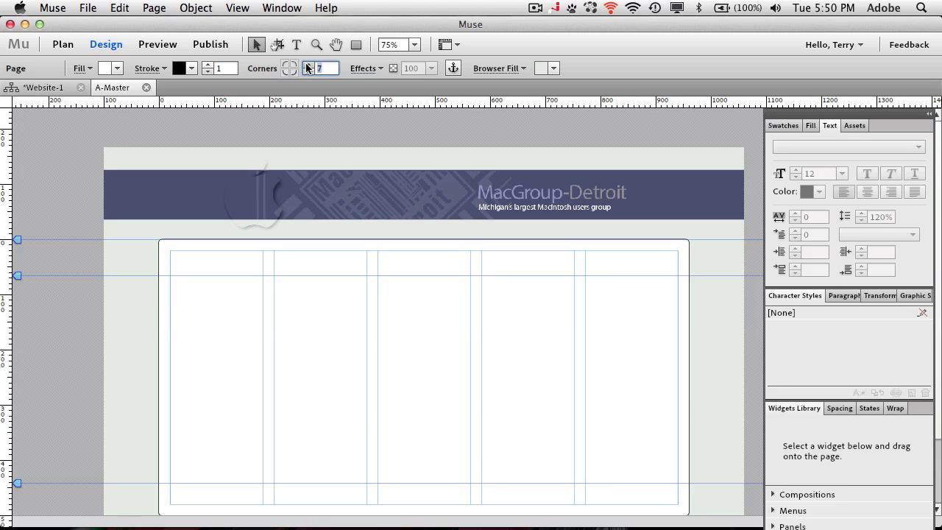
click(306, 64)
click(306, 64)
click(306, 64)
Add a black drop shadow to the page area with its opacity set to 43
click(379, 67)
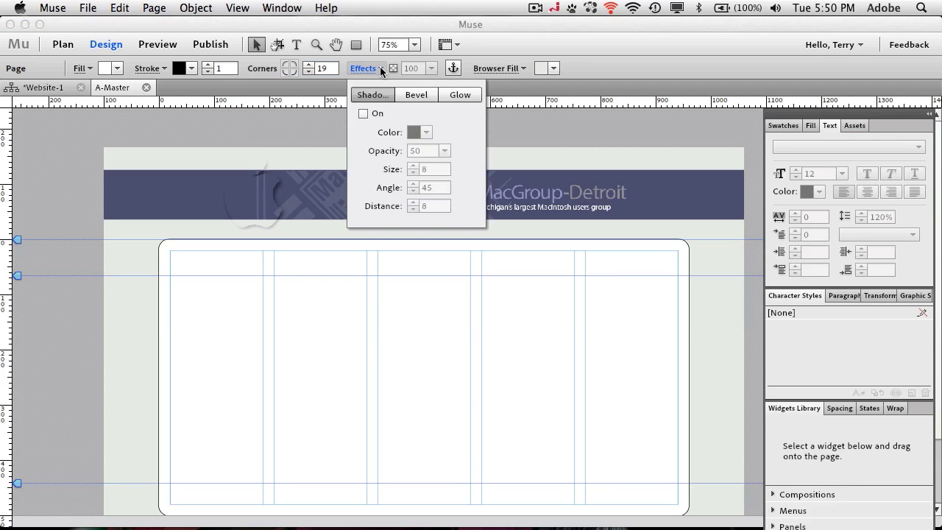
click(363, 113)
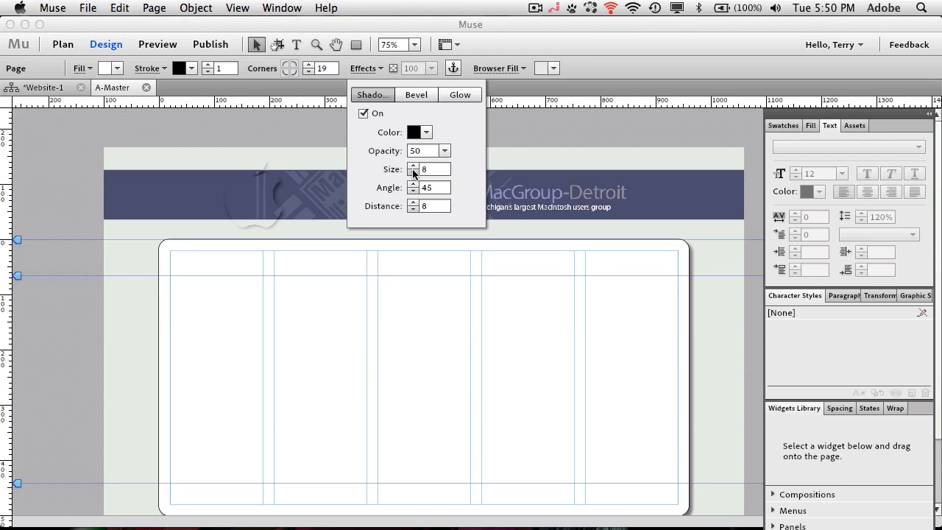
click(444, 151)
click(447, 165)
drag(445, 164, 441, 163)
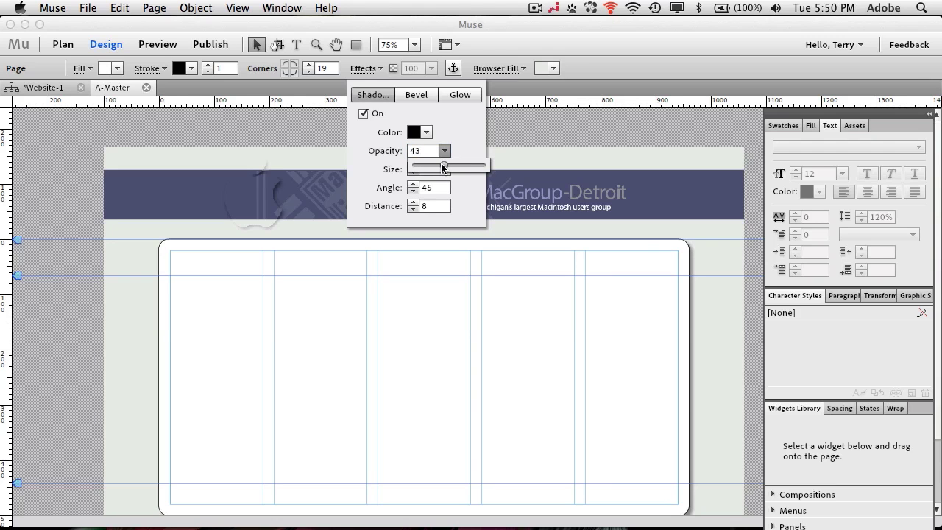
scroll(743, 332, down, 3)
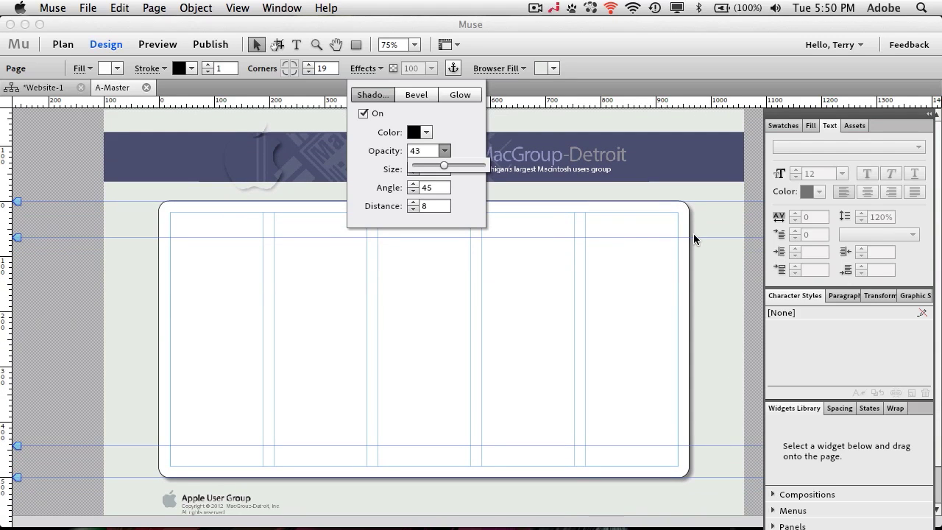
key(Tab)
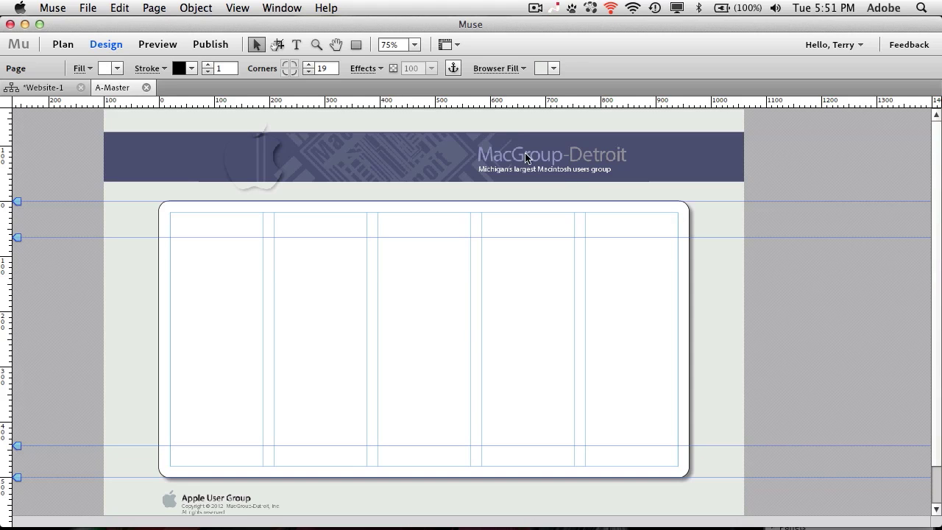
Select the header image together with the rectangle behind it and nudge both slightly upward, away from the page
click(321, 164)
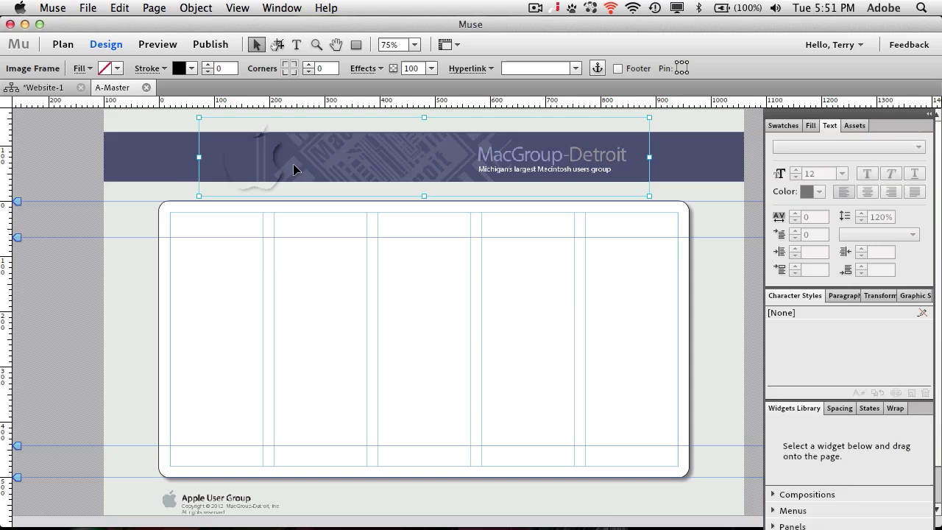
shift+click(154, 172)
key(Up)
key(Up)
key(Up)
key(Up)
key(Up)
key(Up)
key(Up)
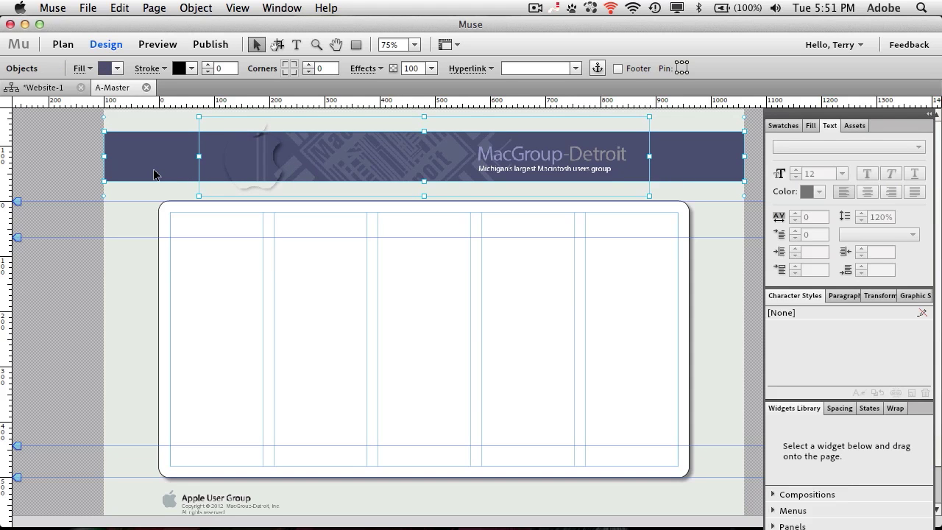
Nudge the selected header image and its backing rectangle further upward from the page area, and deselect them
key(Up)
key(Up)
key(Up)
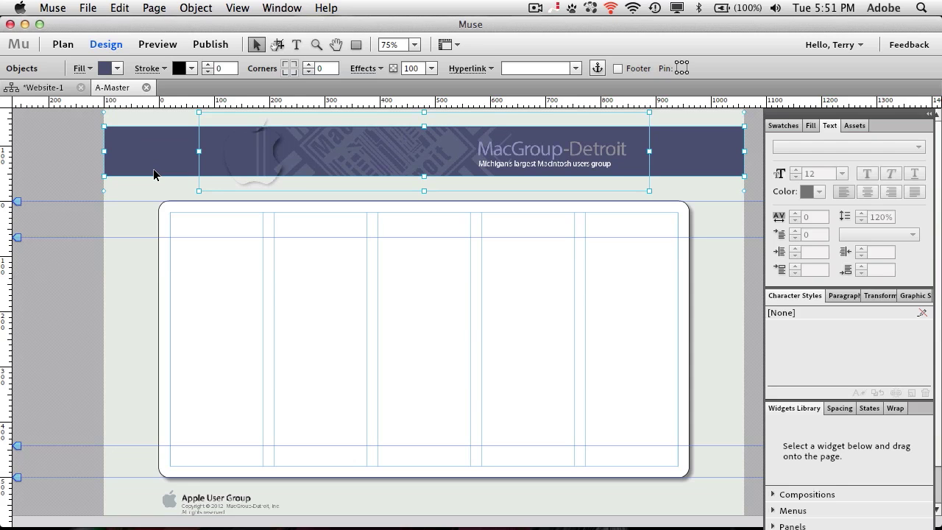
key(Up)
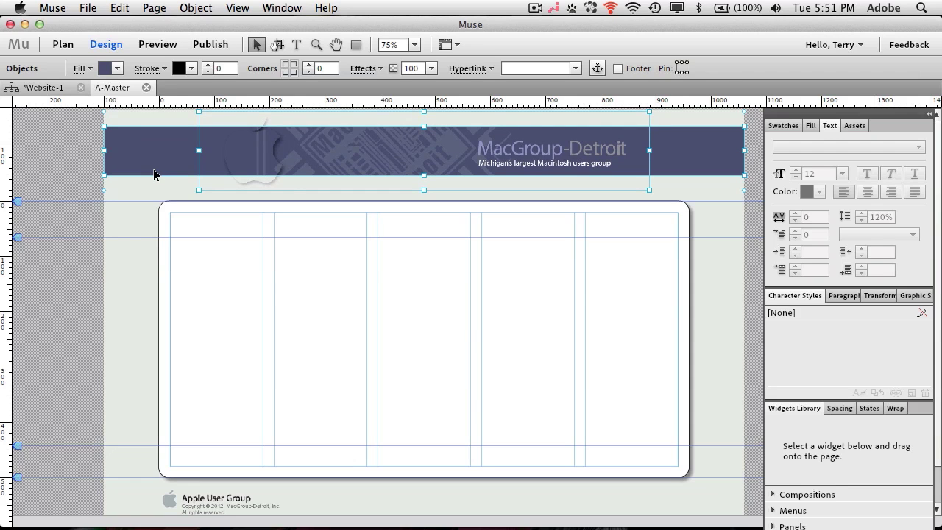
click(123, 214)
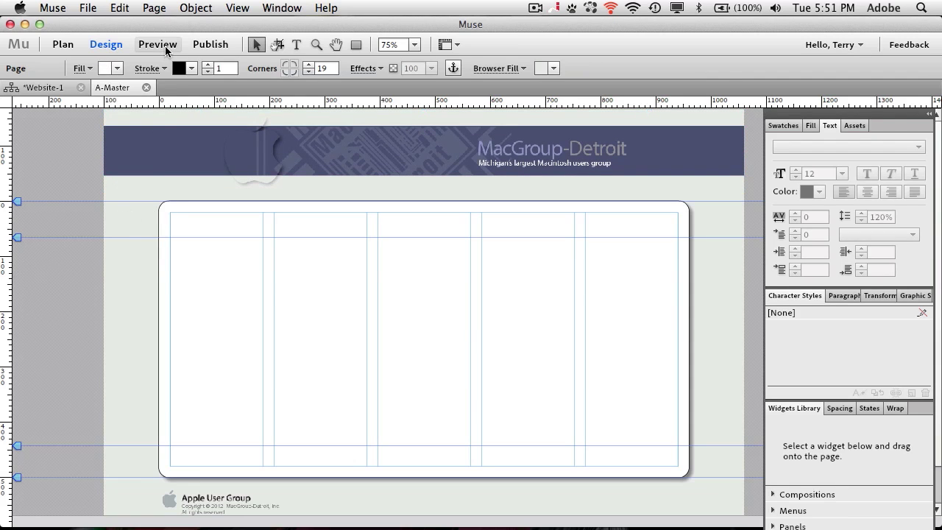
Preview the master page, inspect the page thumbnails in the site plan, and return to the A-Master design
click(163, 47)
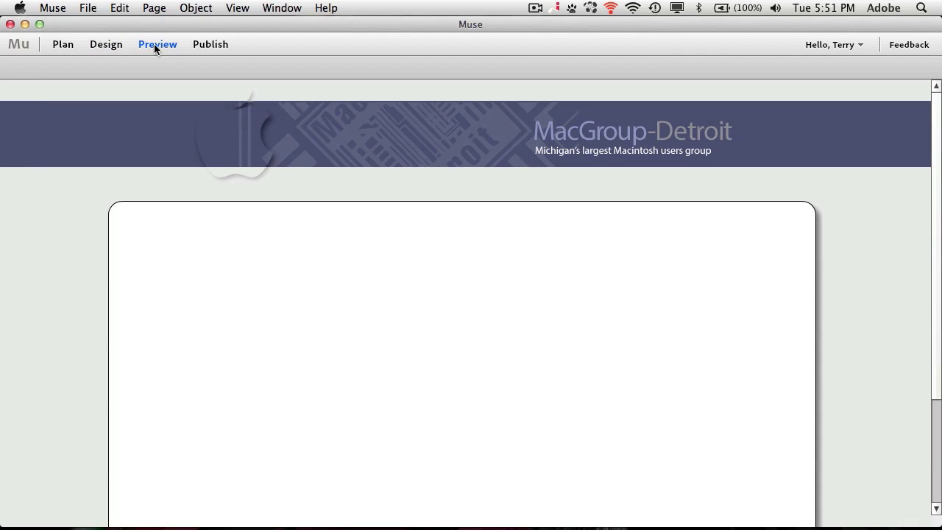
click(103, 44)
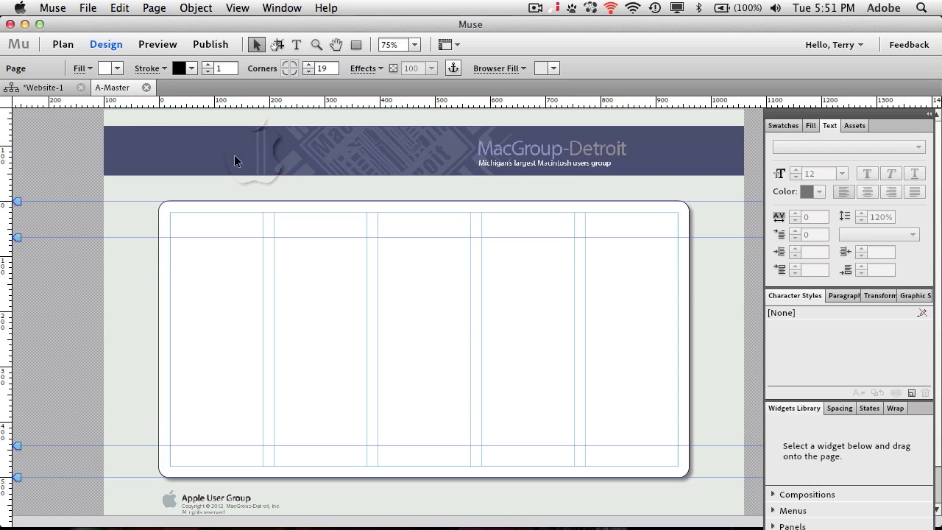
click(33, 89)
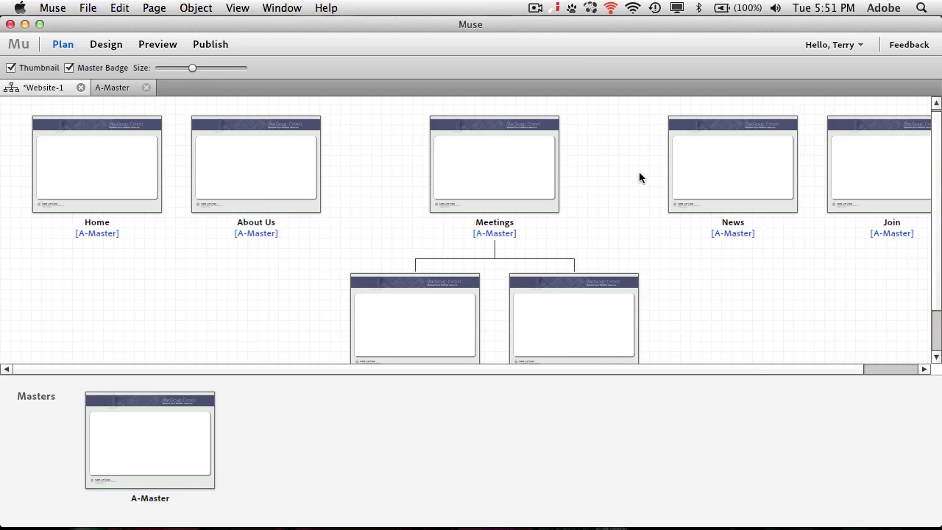
mouse_move(217, 468)
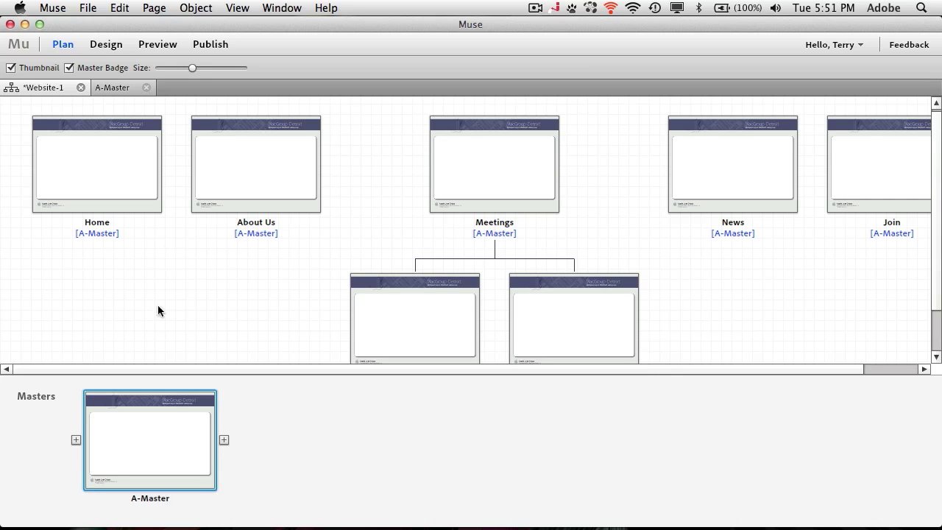
click(108, 88)
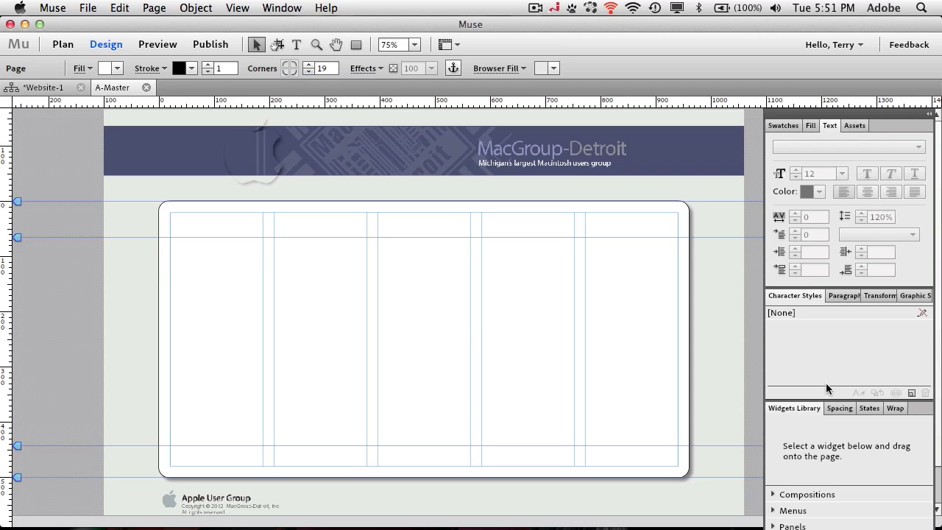
Expand the Menus widget category and dock the Widgets Library with the Character Styles panel group
click(776, 511)
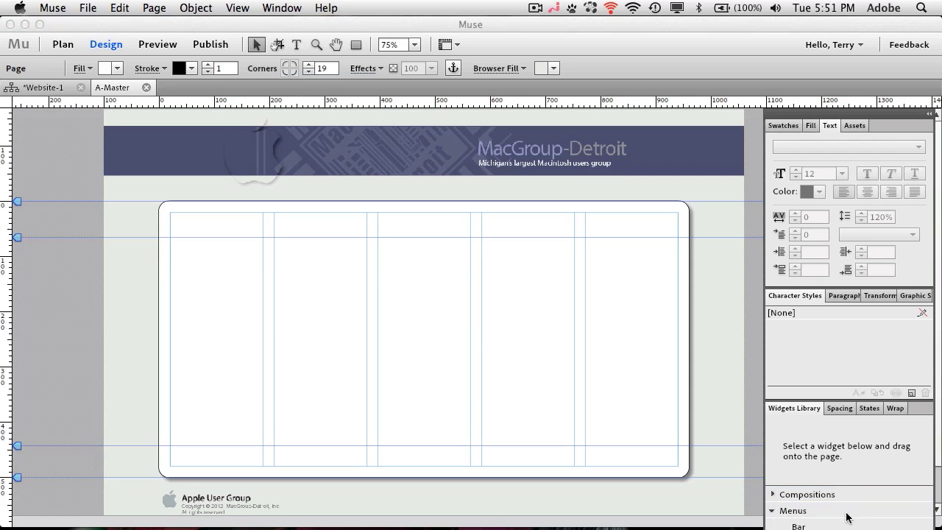
key(Tab)
scroll(938, 461, down, 1)
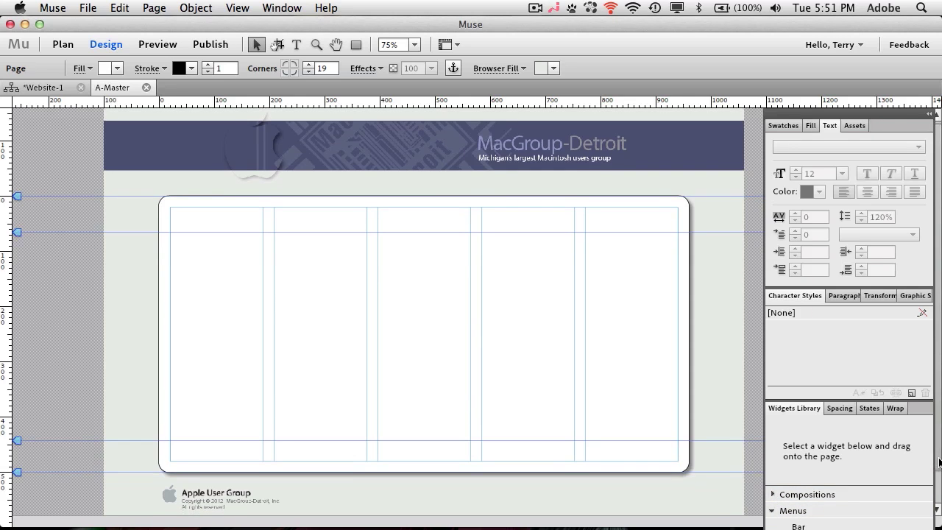
key(Tab)
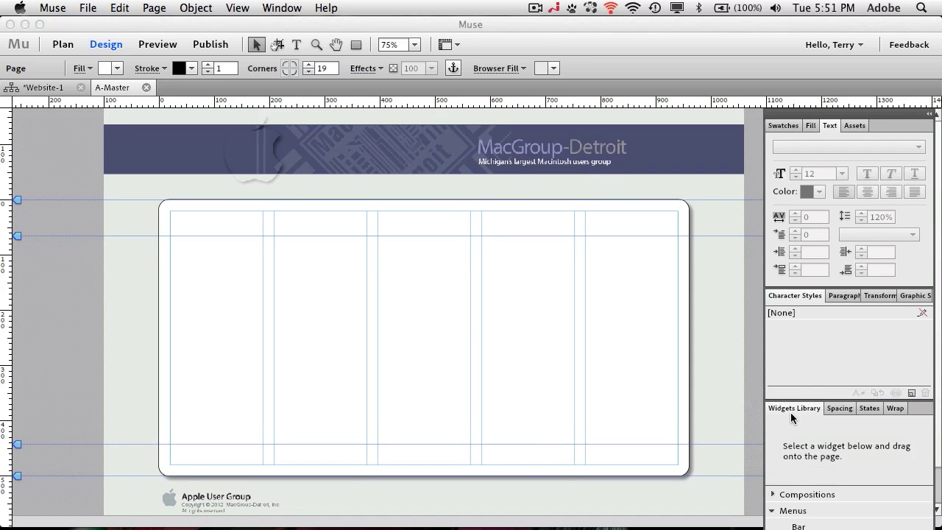
drag(792, 417, 783, 313)
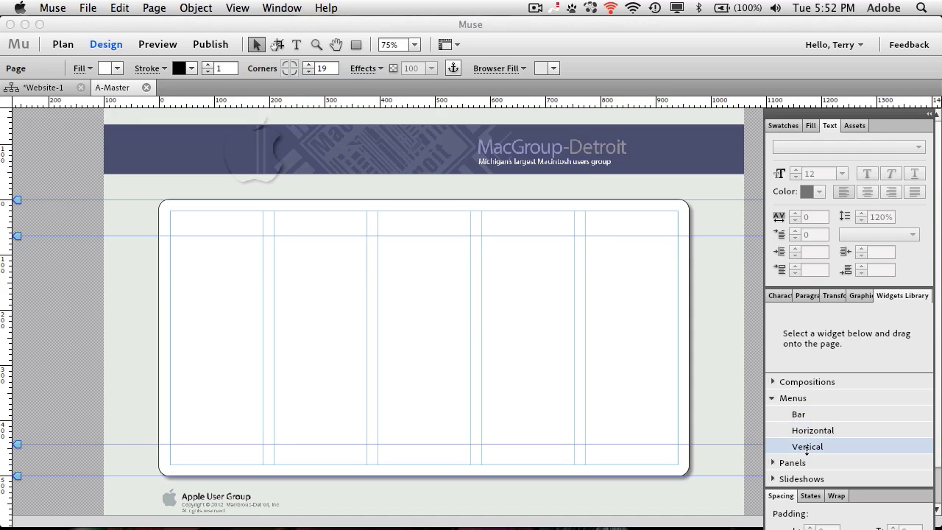
Place a Bar menu widget between the header band and the page area, at X 533 and Y -43
drag(799, 415, 530, 217)
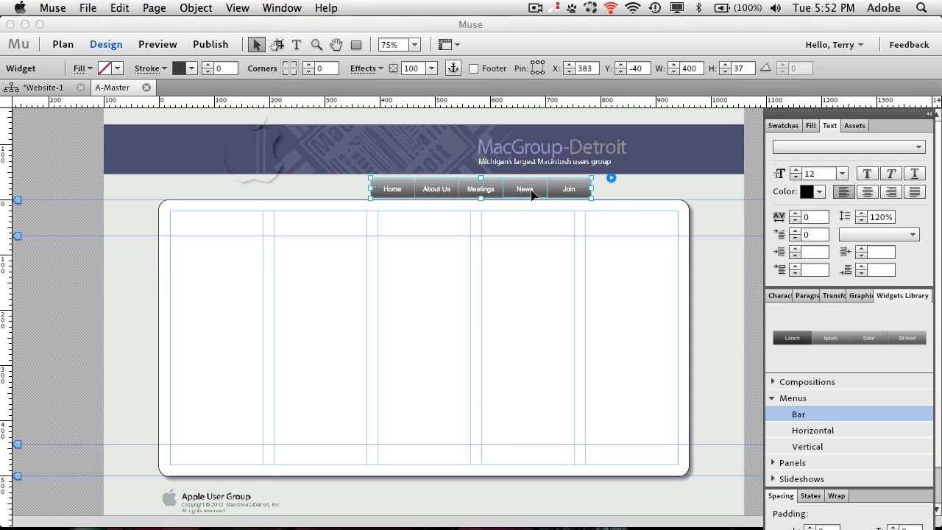
drag(533, 191, 615, 192)
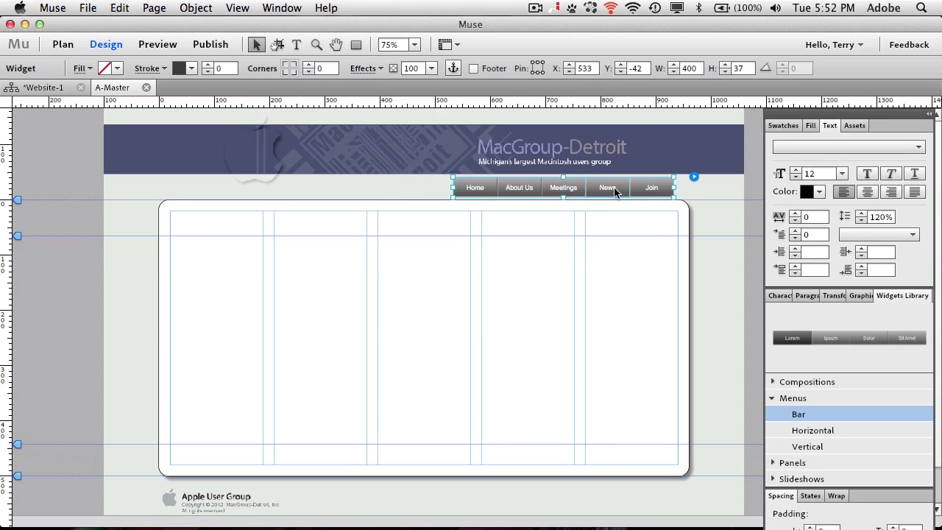
key(Up)
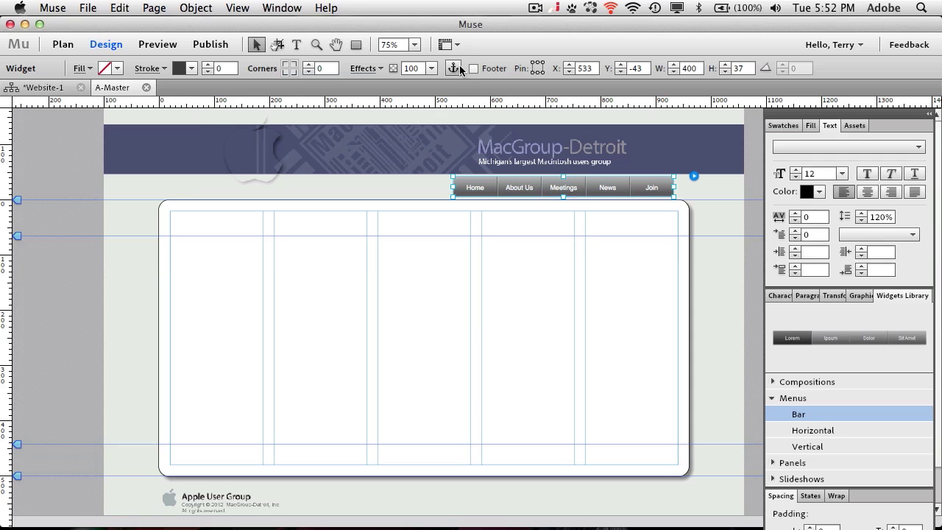
Examine the menu bar at 100% zoom and return the view to 75%
click(414, 45)
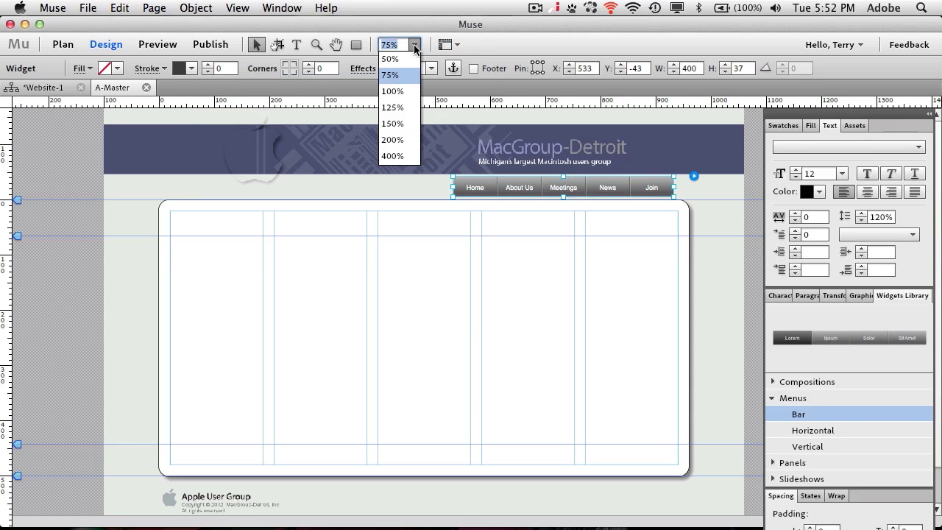
click(403, 91)
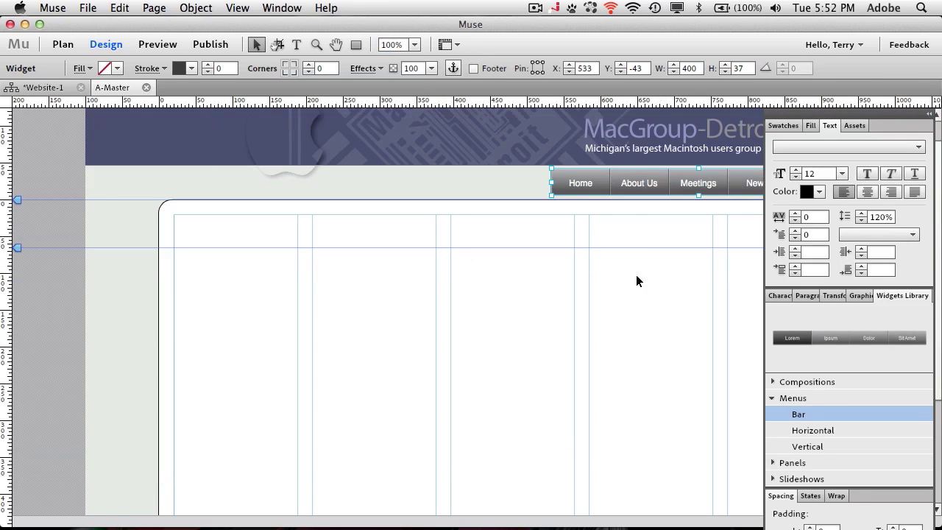
click(655, 298)
click(583, 182)
click(414, 45)
click(390, 76)
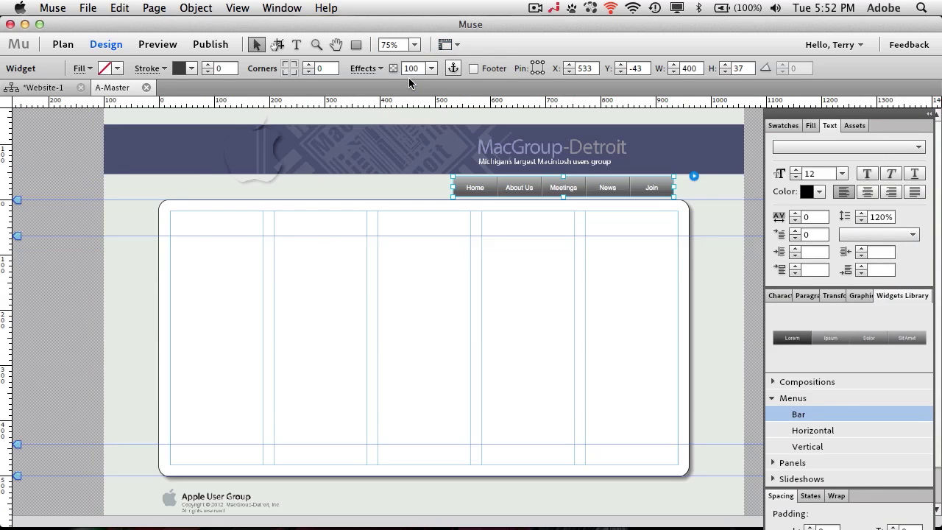
In the menu bar's options, try showing left icons, hide them again, and set the Menu Type to All Pages
click(694, 177)
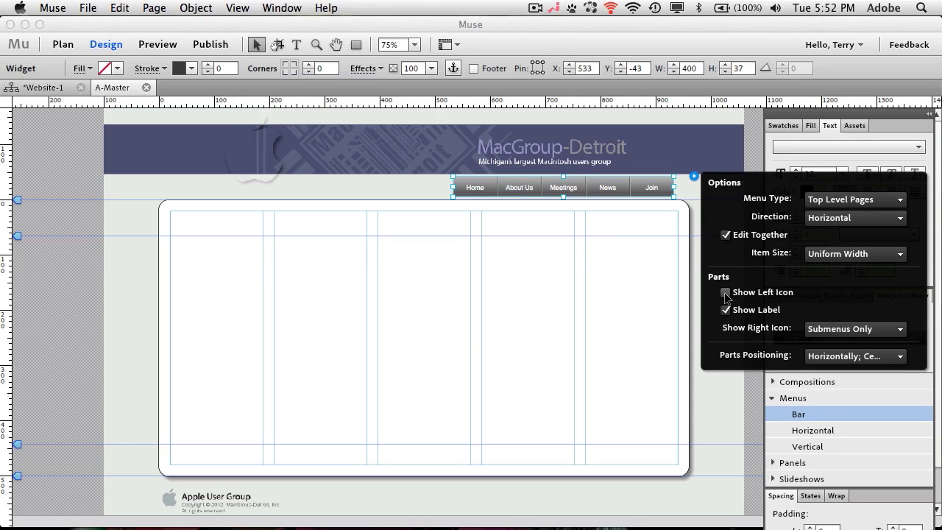
click(725, 292)
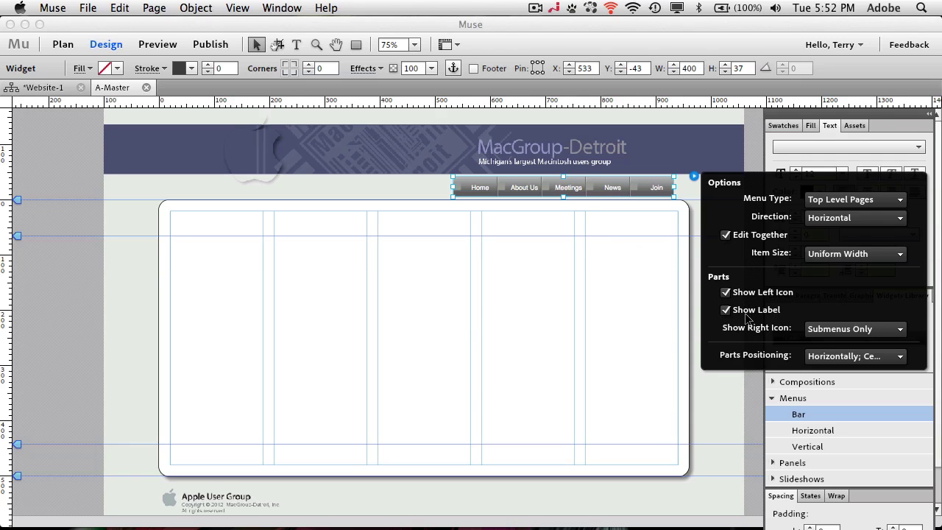
click(725, 292)
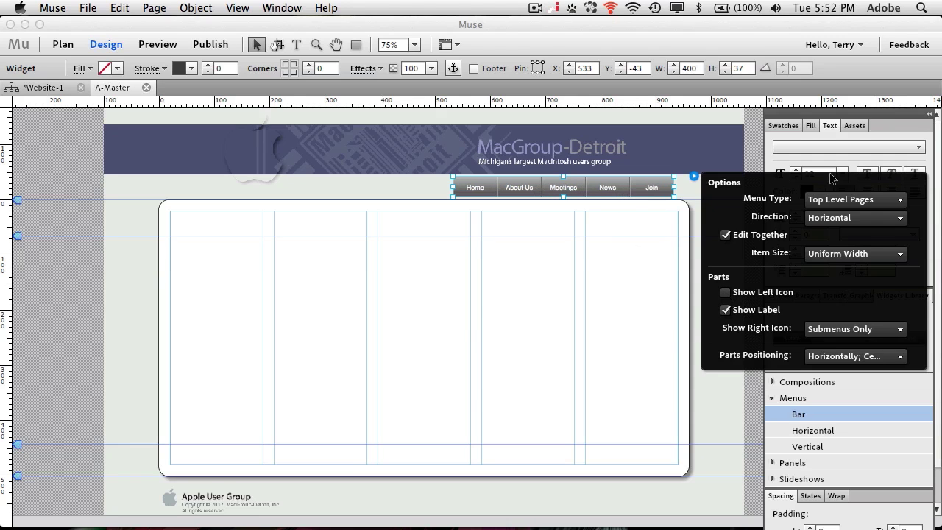
click(867, 201)
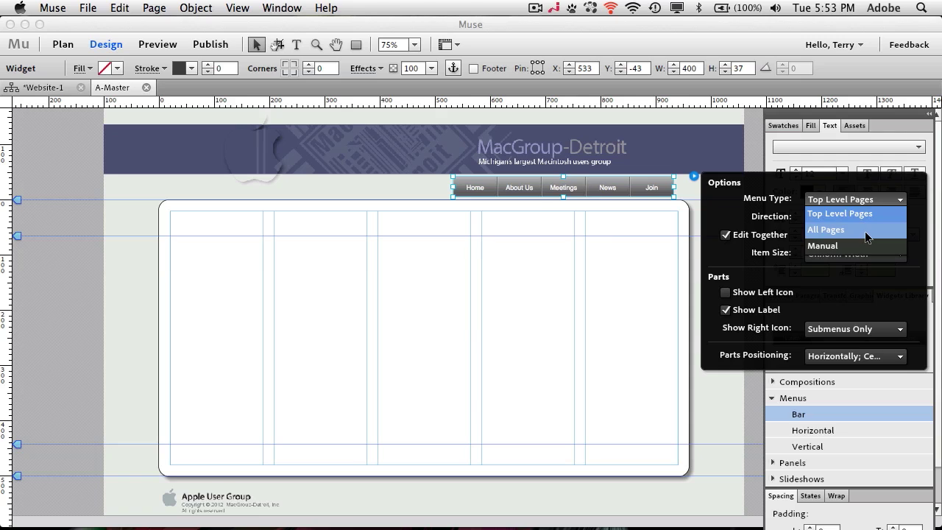
click(867, 229)
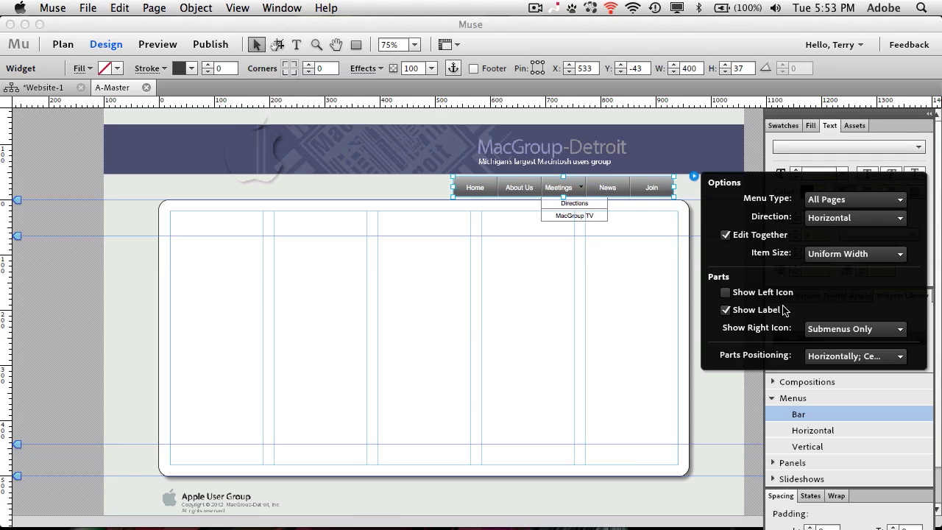
Close the menu bar's options, check the menu on the site plan's page thumbnails, and return to A-Master
click(693, 178)
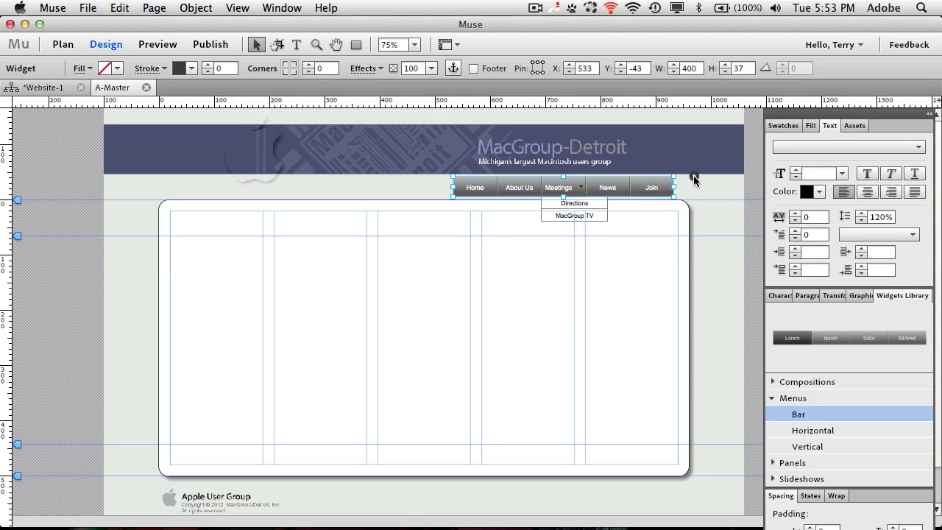
click(693, 178)
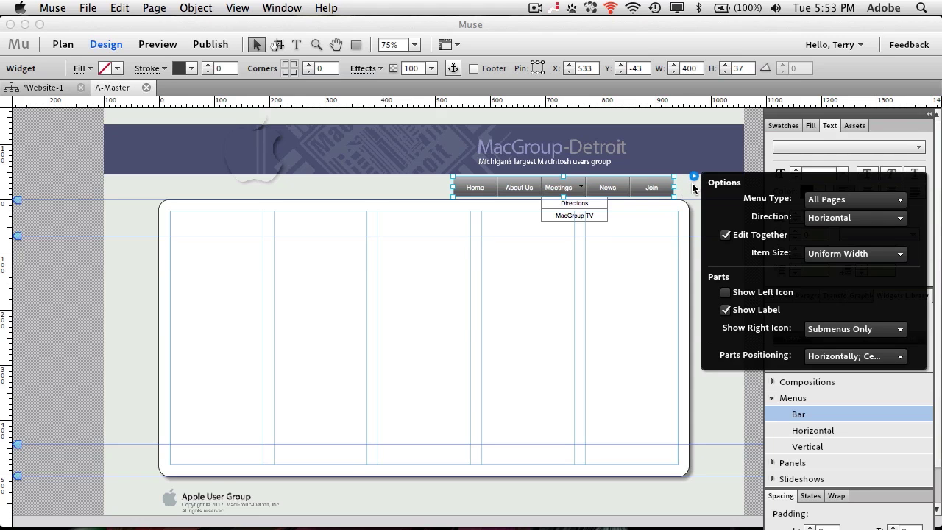
click(692, 190)
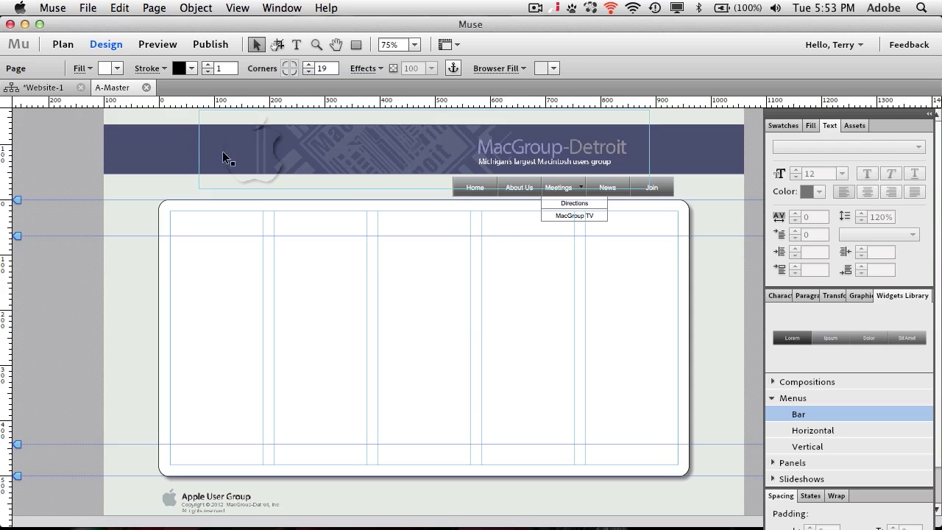
click(53, 89)
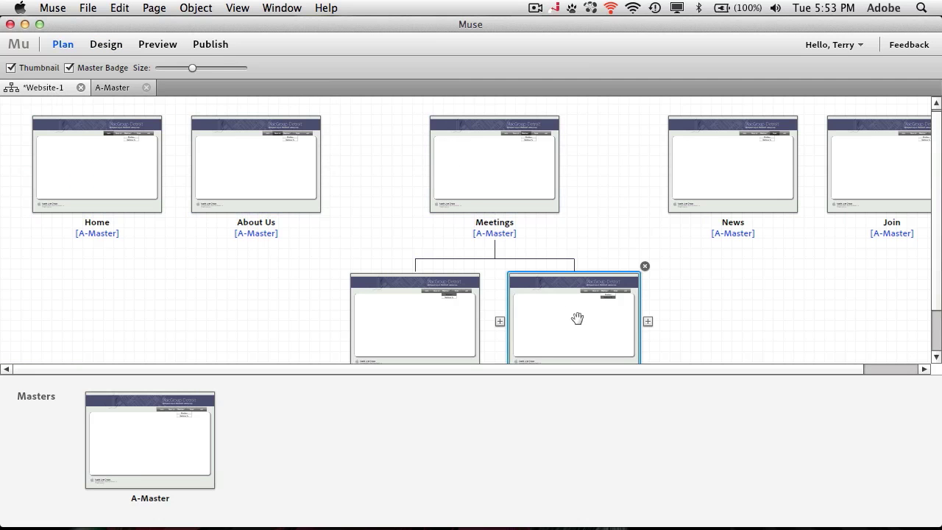
click(103, 87)
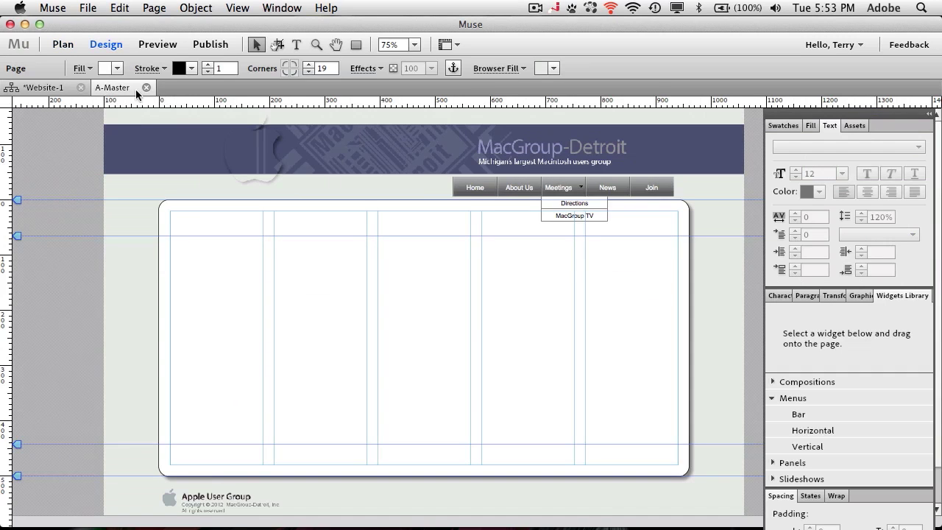
Inspect the fill settings of the menu bar's Join button and Home label, and deselect the menu
click(659, 187)
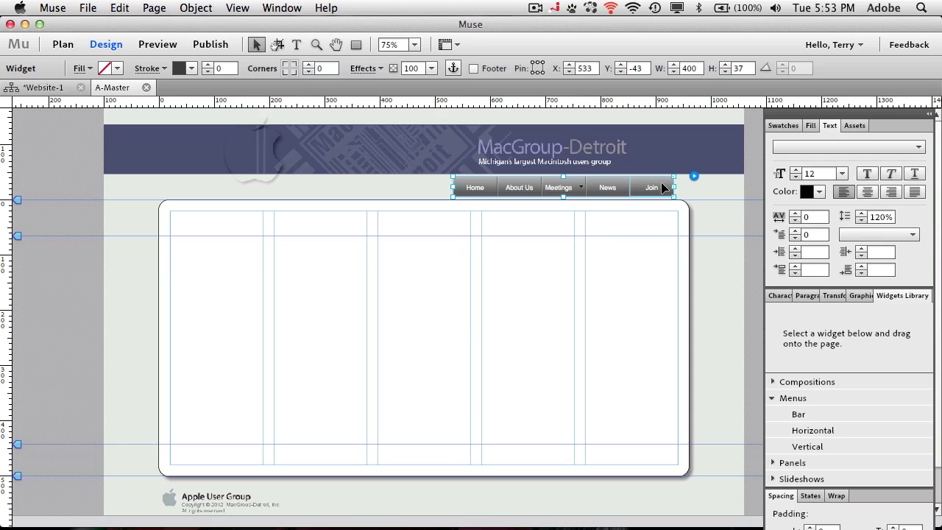
click(661, 187)
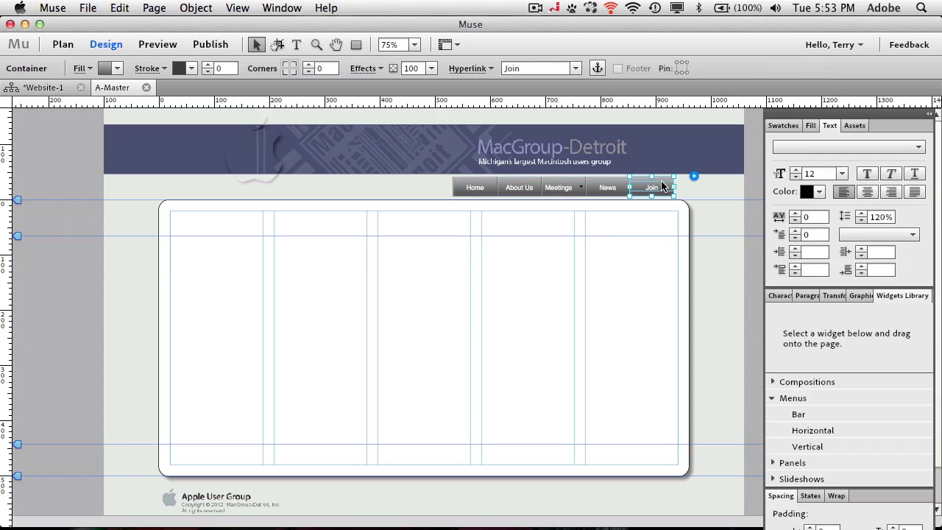
click(661, 184)
key(Tab)
key(Tab)
click(810, 126)
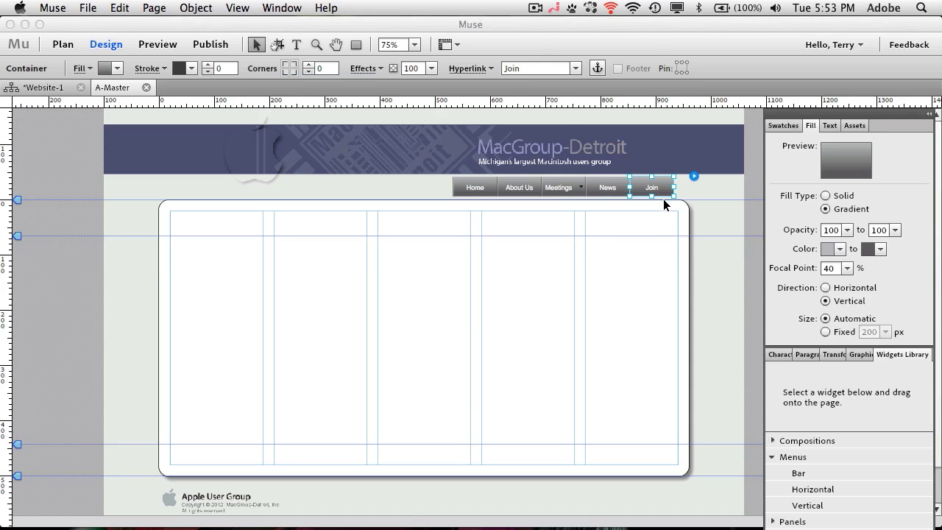
click(476, 190)
click(475, 190)
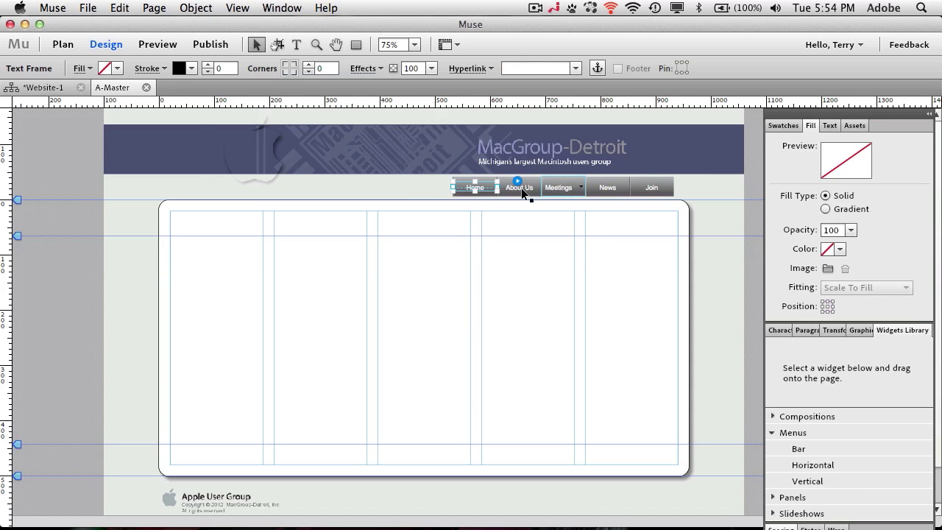
click(698, 188)
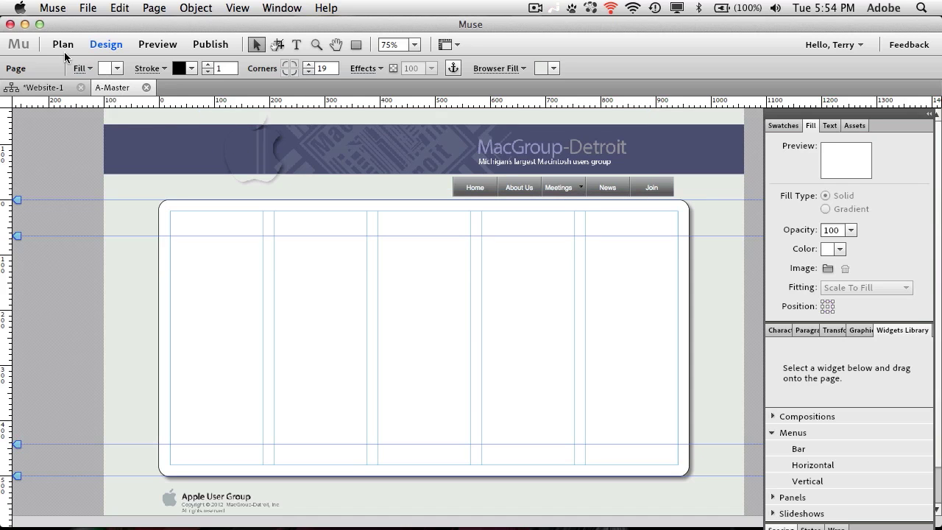
Open the Home page from the site plan for editing and view it at 75% zoom
click(63, 89)
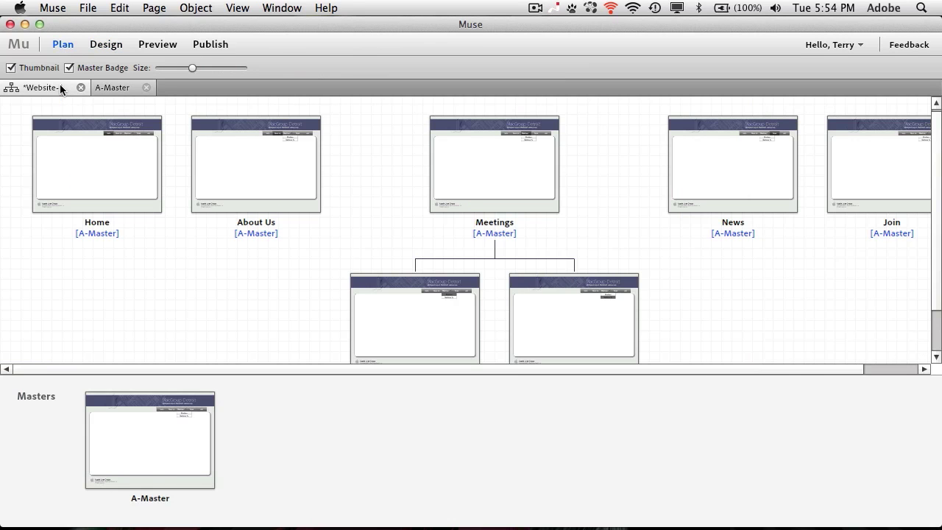
mouse_move(182, 180)
mouse_move(122, 212)
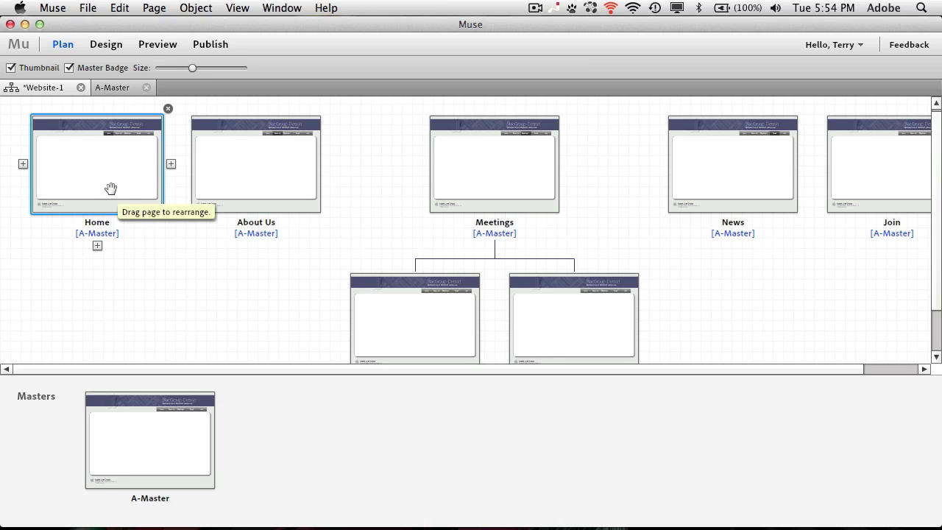
double_click(101, 184)
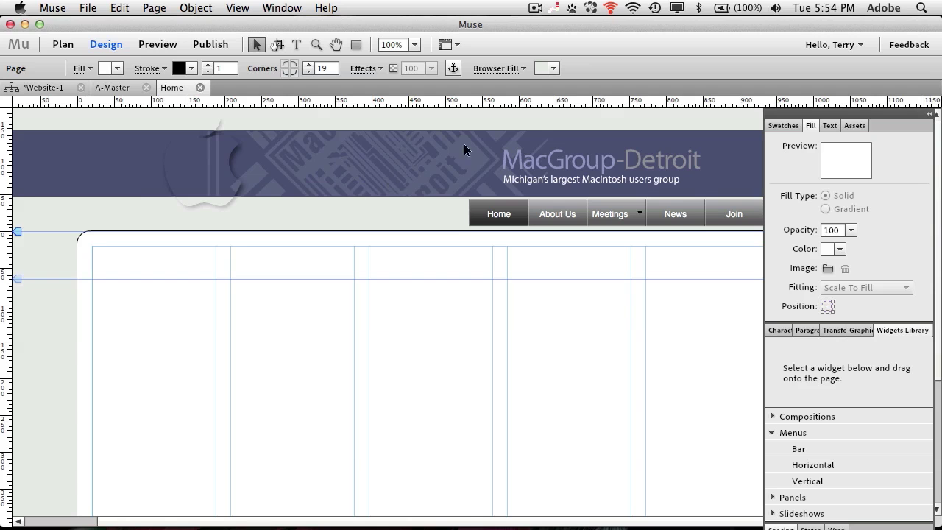
click(412, 45)
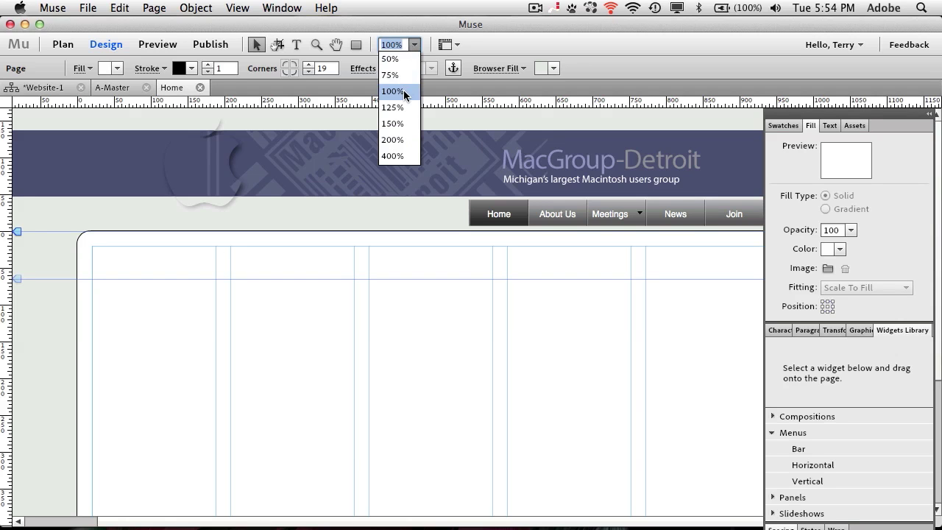
click(396, 74)
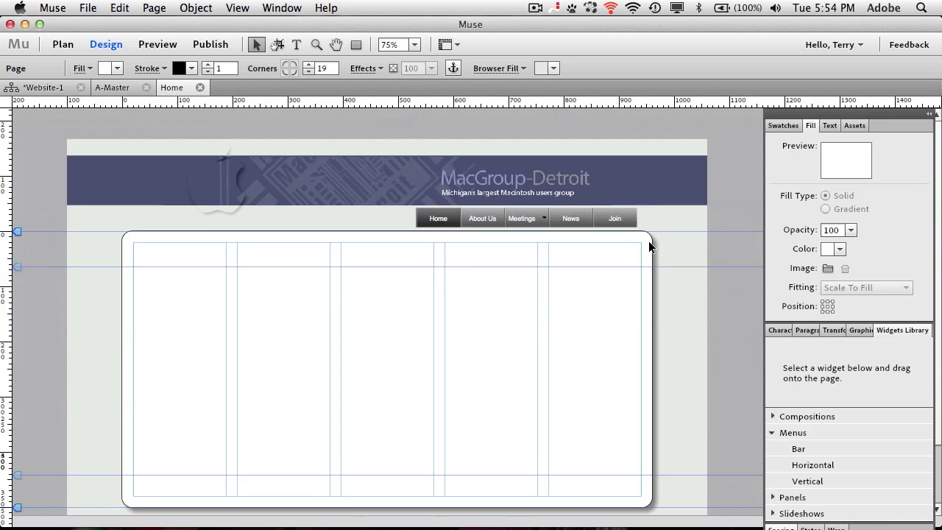
scroll(688, 307, down, 5)
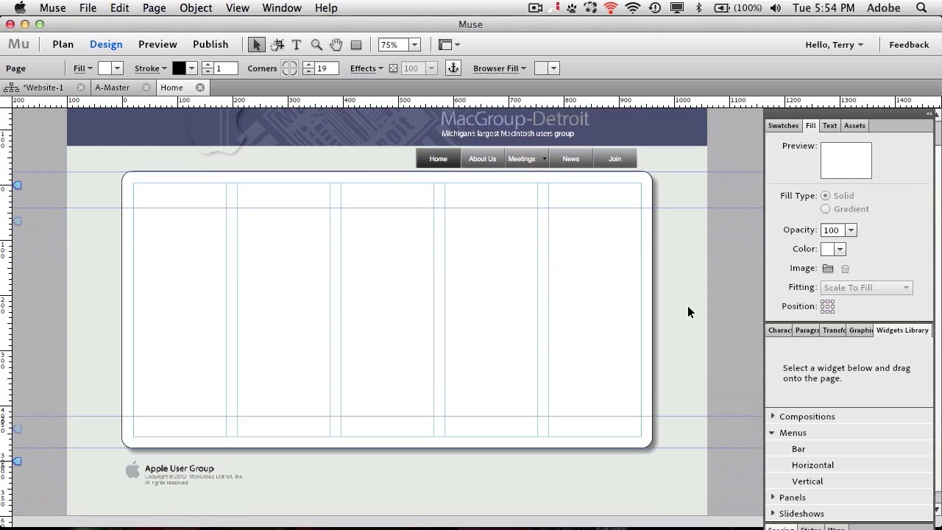
scroll(688, 306, up, 2)
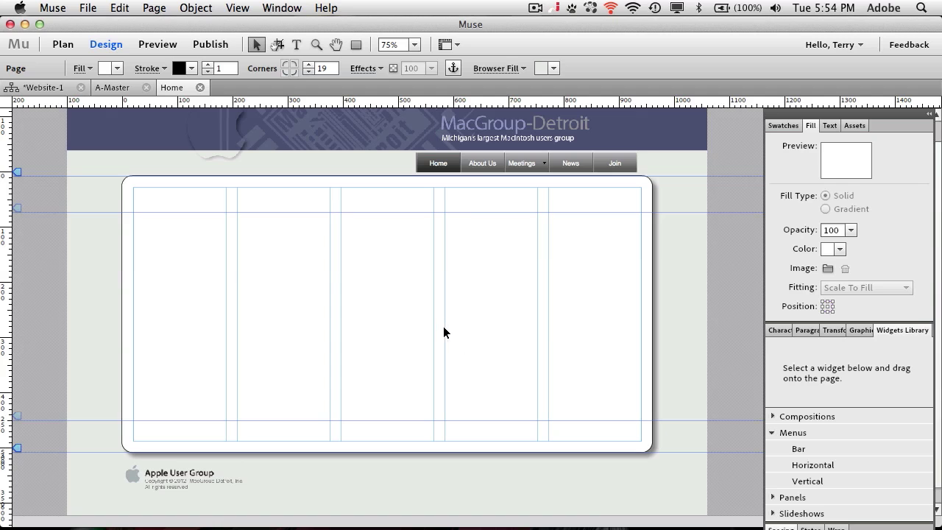
Place CalendarIcon.psd as a composite image in the lower part of the Home page's first column
click(88, 8)
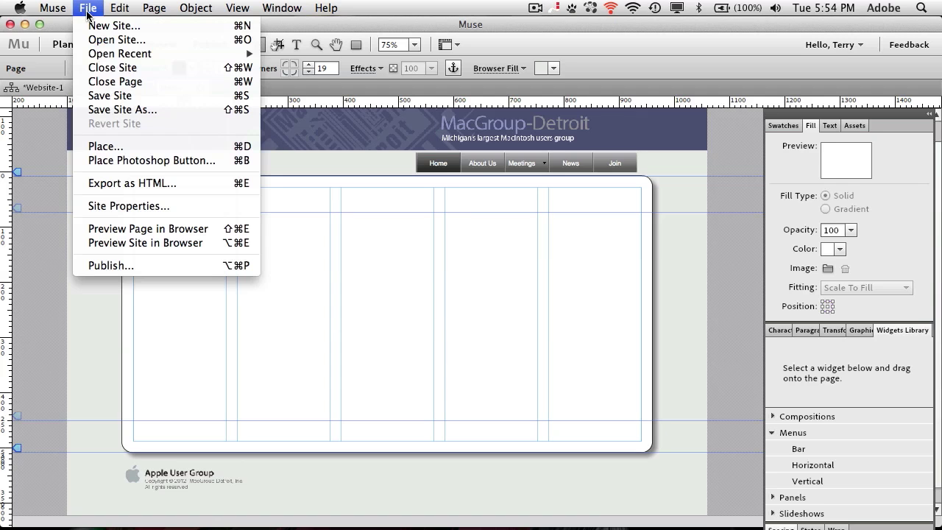
click(133, 145)
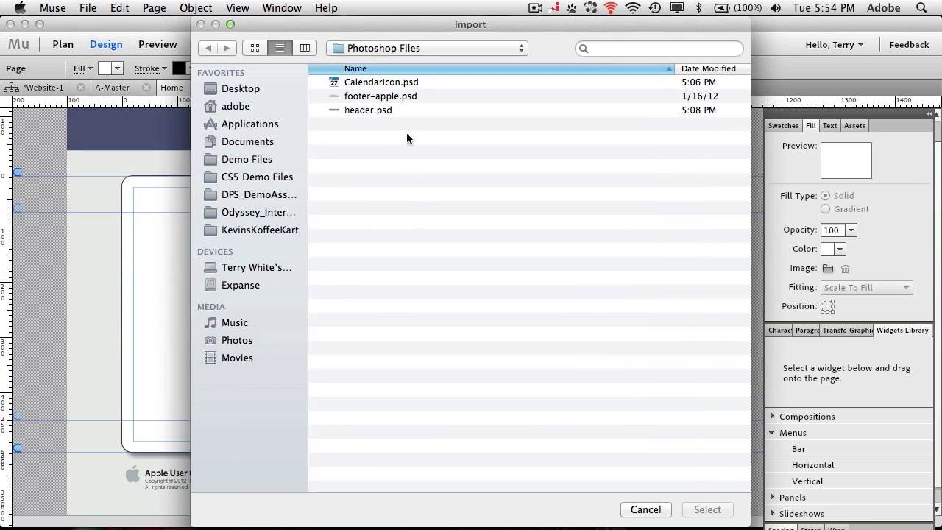
click(386, 82)
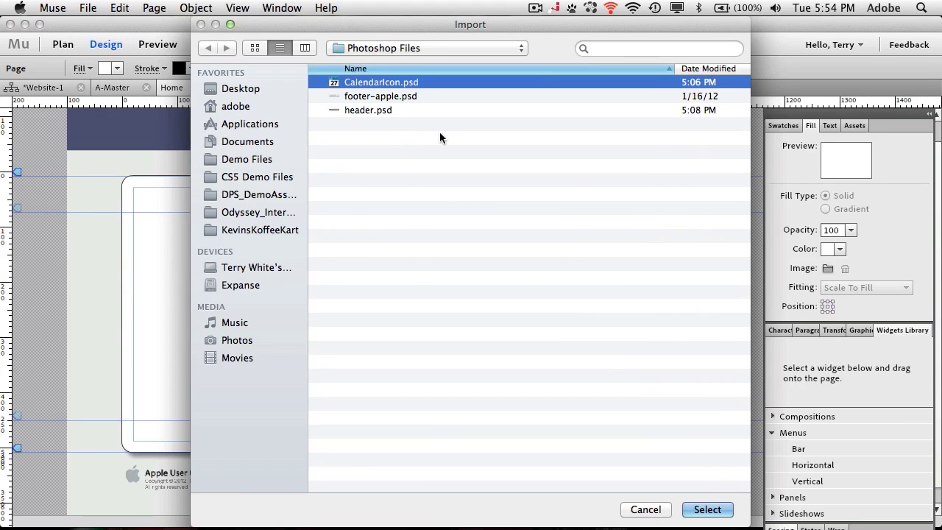
click(706, 510)
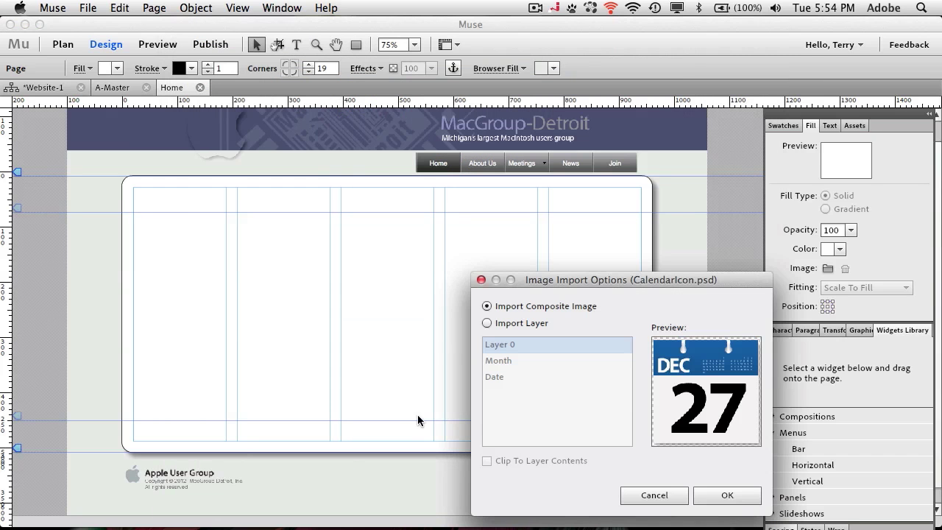
click(726, 495)
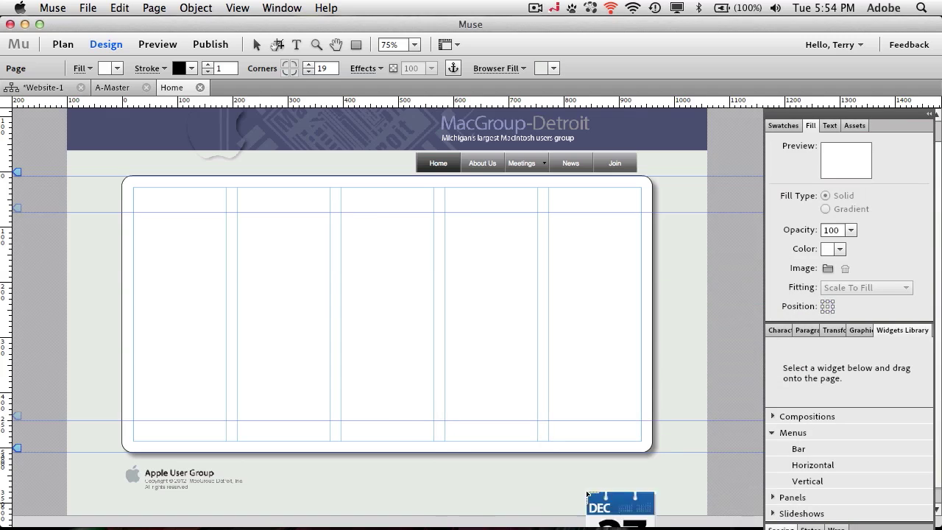
click(149, 300)
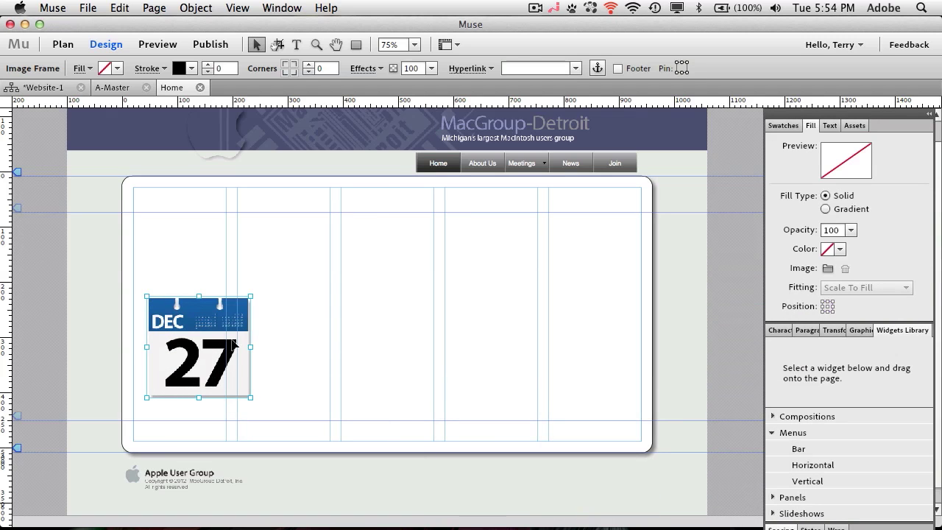
Scale the calendar icon down to about half size, position it near the bottom of the first column, and deselect it
drag(219, 333, 203, 346)
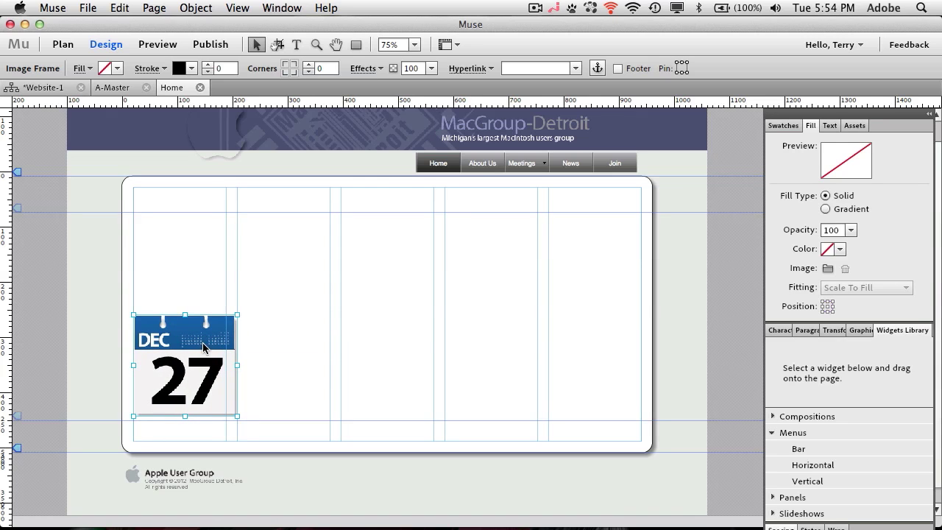
drag(235, 314, 190, 380)
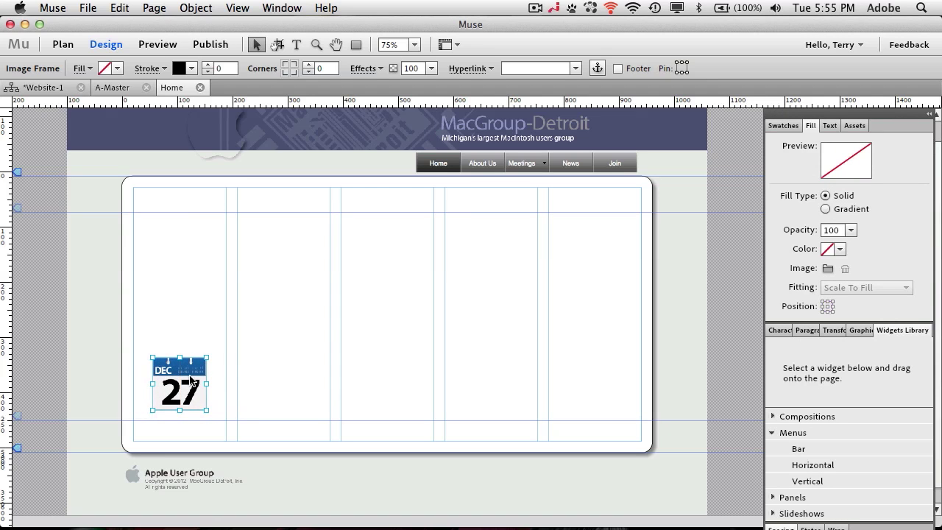
click(293, 347)
Switch to TextEdit and open the Welcome document from the MacGroup folder inside the Muse folder
mouse_move(586, 528)
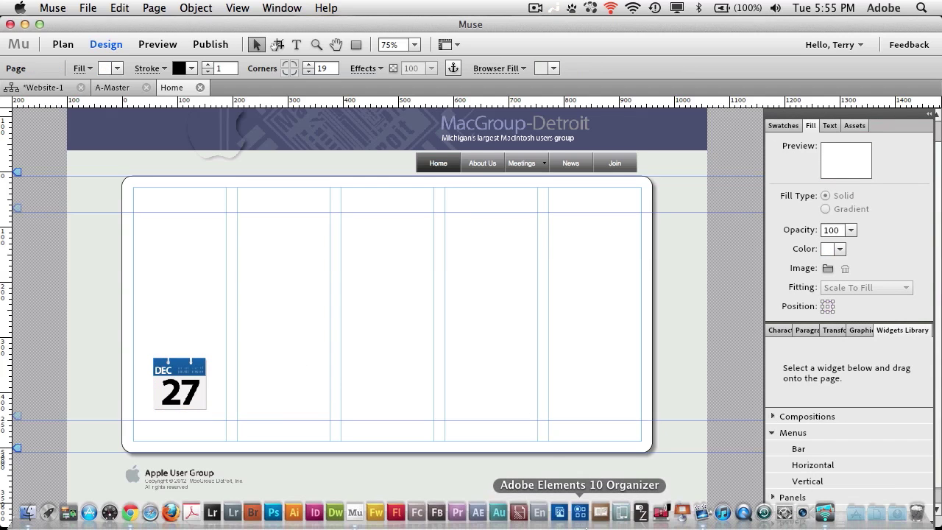
key(super+space)
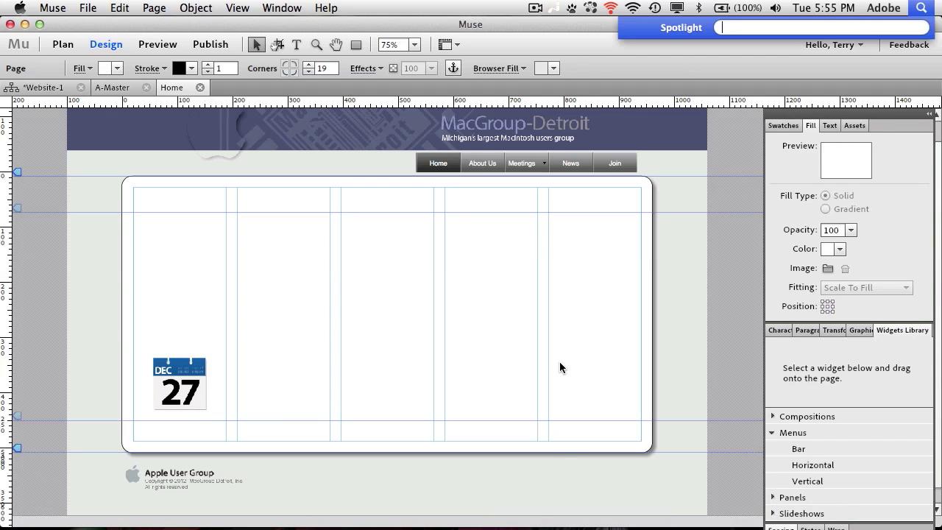
text(te)
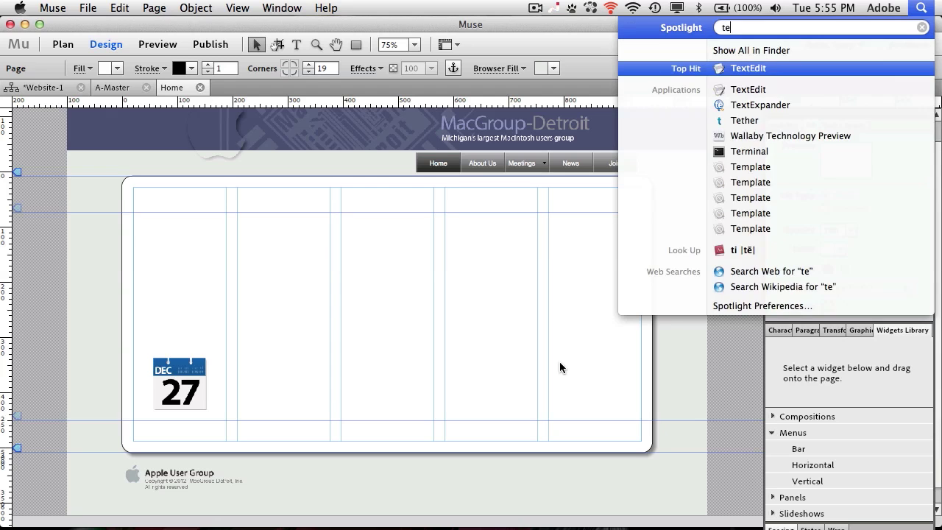
text(x)
key(Return)
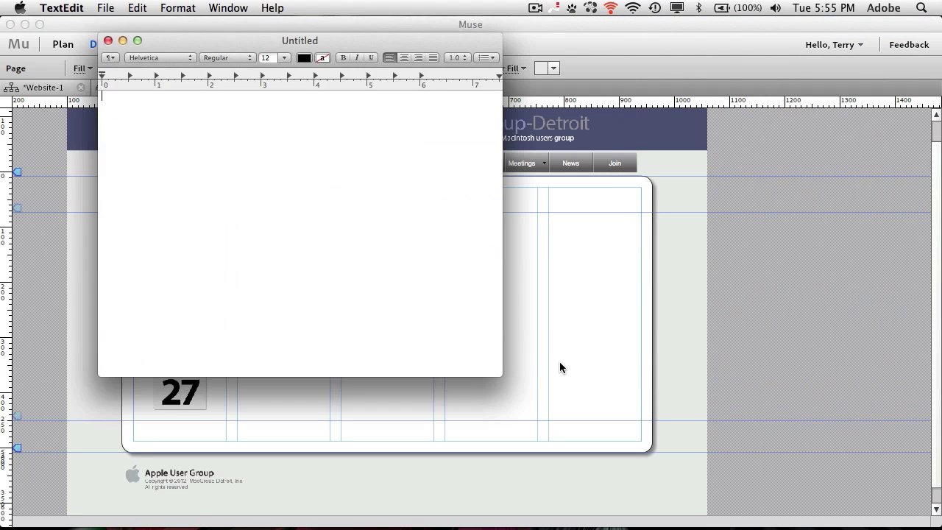
key(super+o)
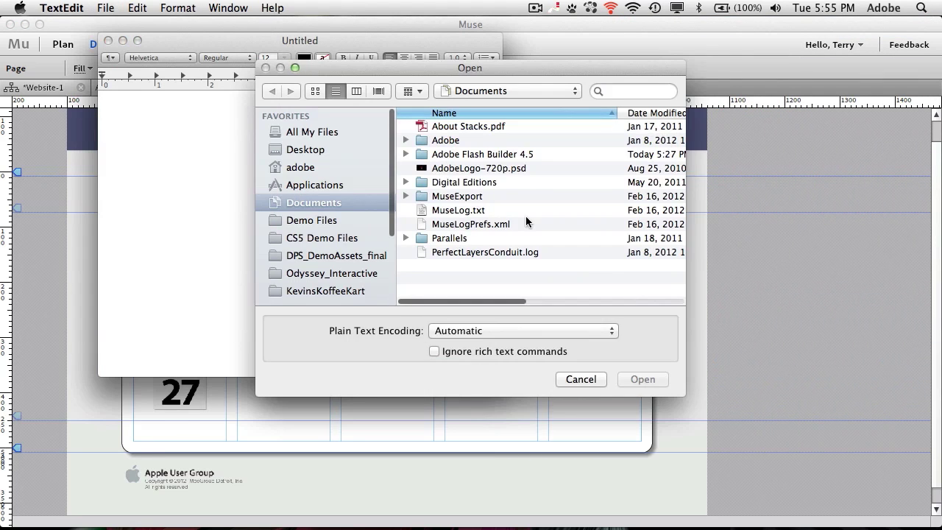
click(476, 93)
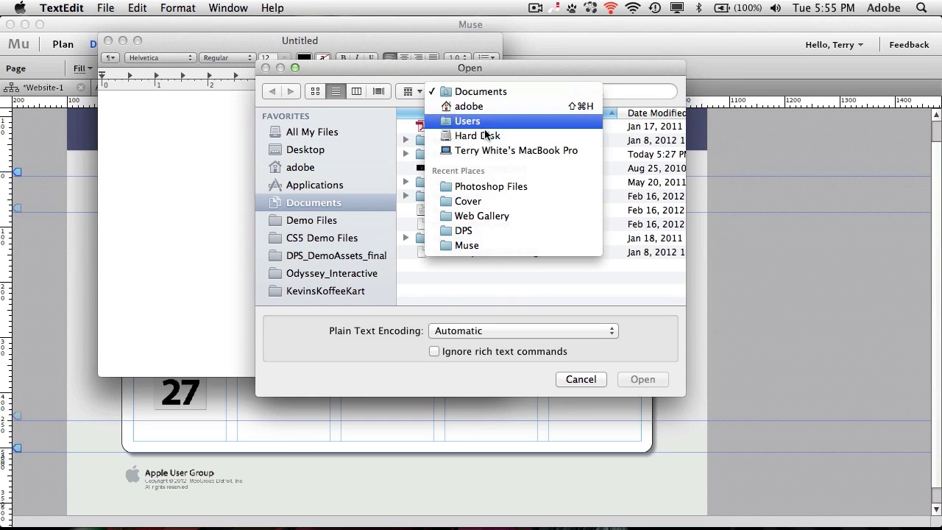
click(495, 249)
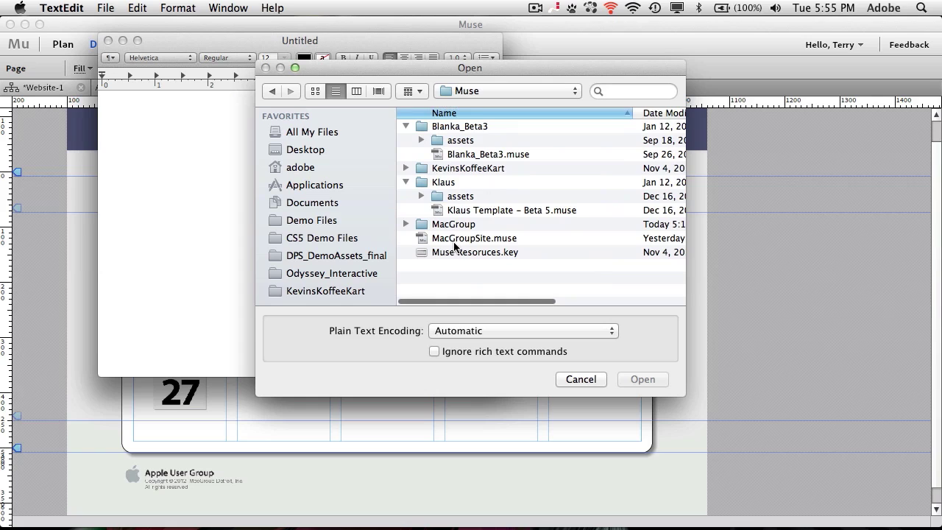
double_click(454, 224)
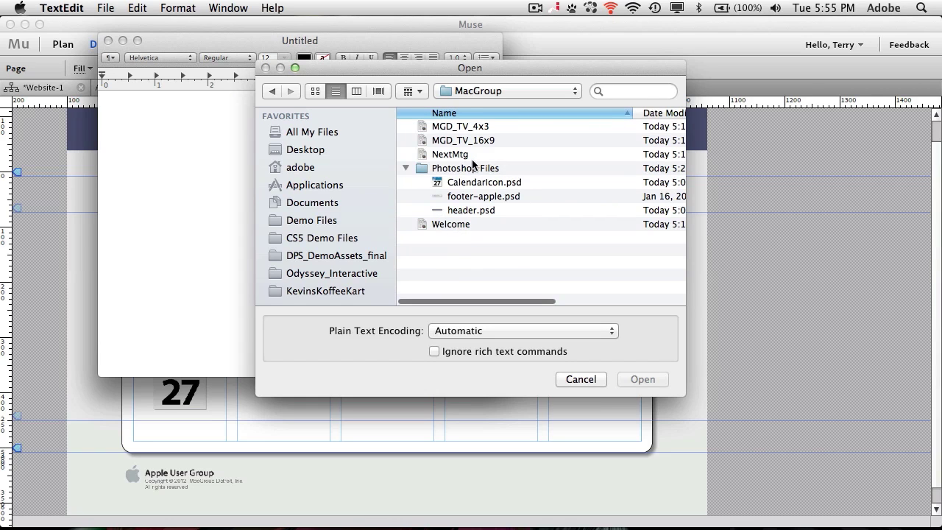
double_click(472, 224)
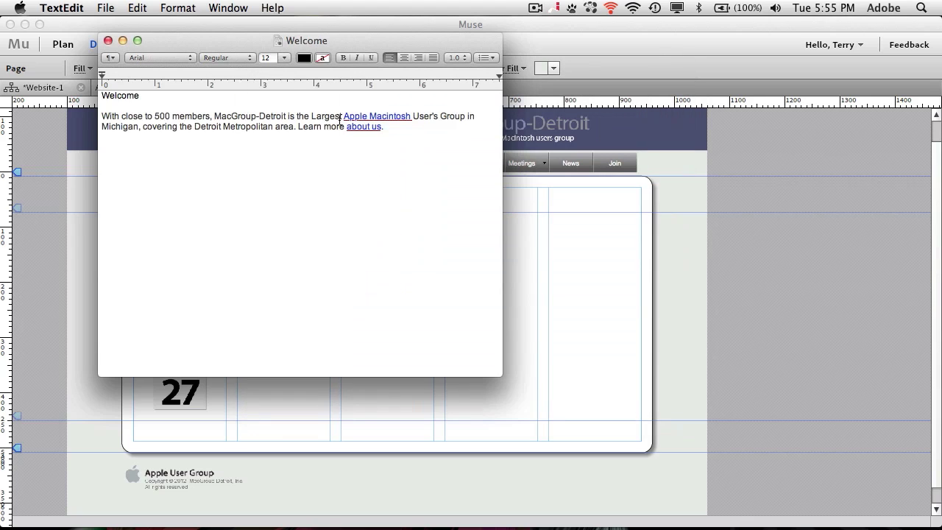
Copy the entire Welcome text, return to Muse, and paste it into a new text frame spanning the Home page's second to fifth columns
drag(387, 127, 107, 75)
key(super+c)
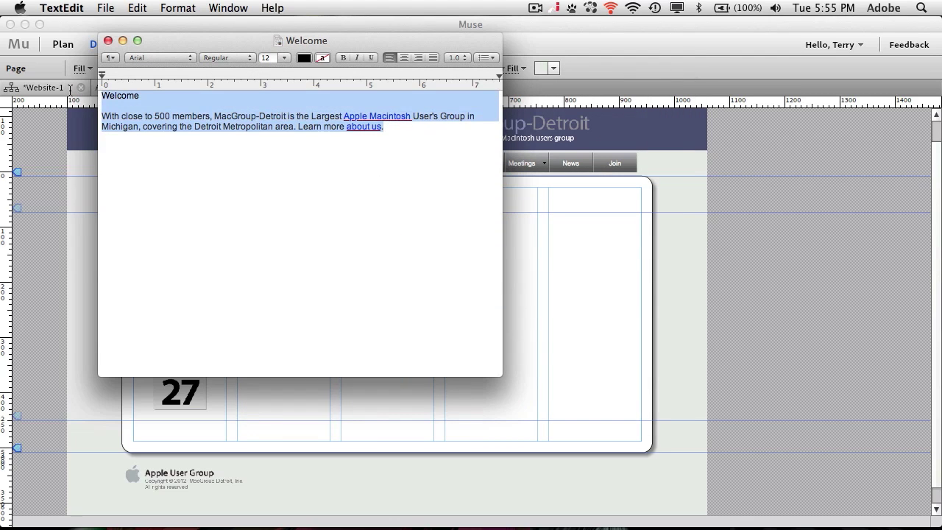
click(600, 247)
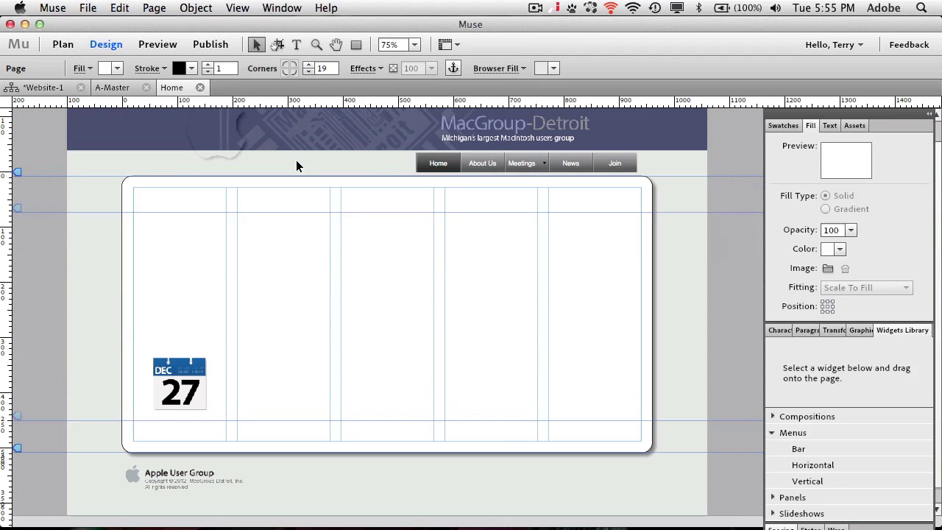
click(297, 44)
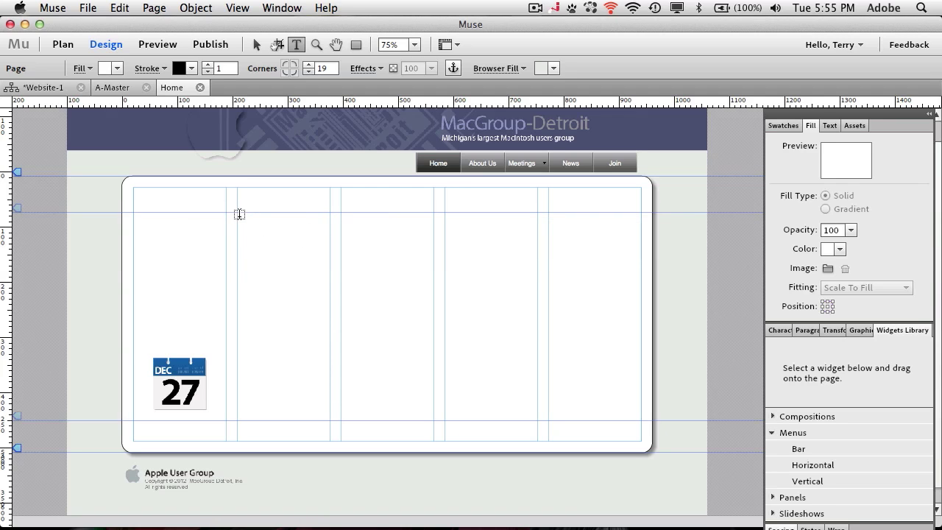
mouse_move(237, 214)
mouse_down()
mouse_move(296, 245)
mouse_move(569, 282)
mouse_move(651, 271)
mouse_move(640, 269)
mouse_up()
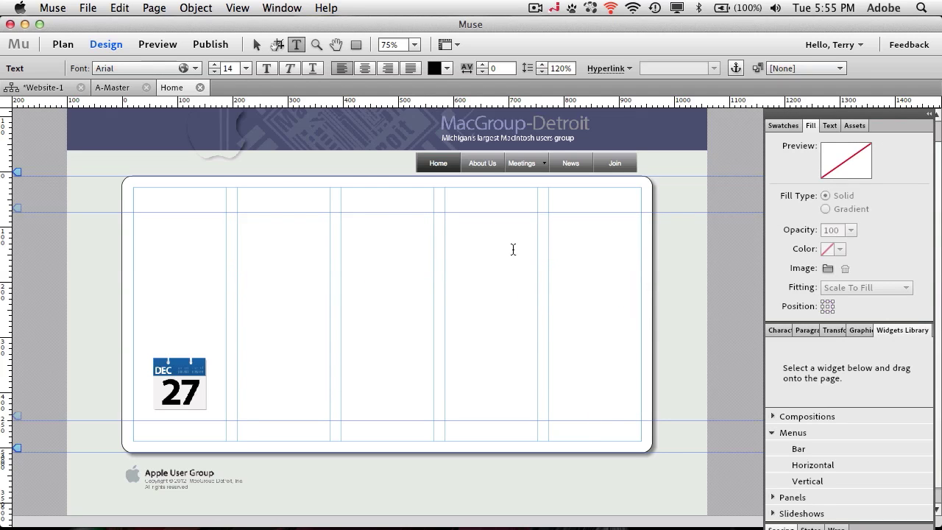
key(super+v)
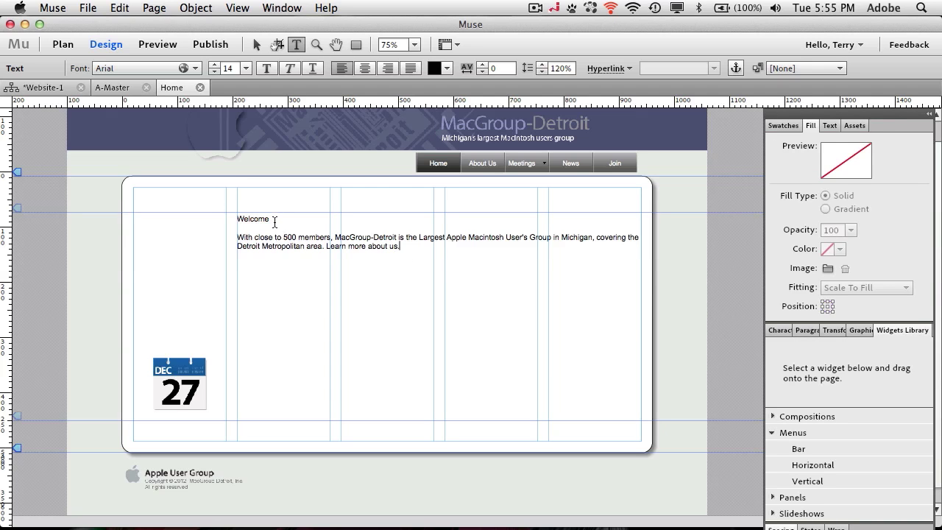
Set the Welcome heading's font size to 24 and its font to Gill Sans
drag(272, 218, 239, 219)
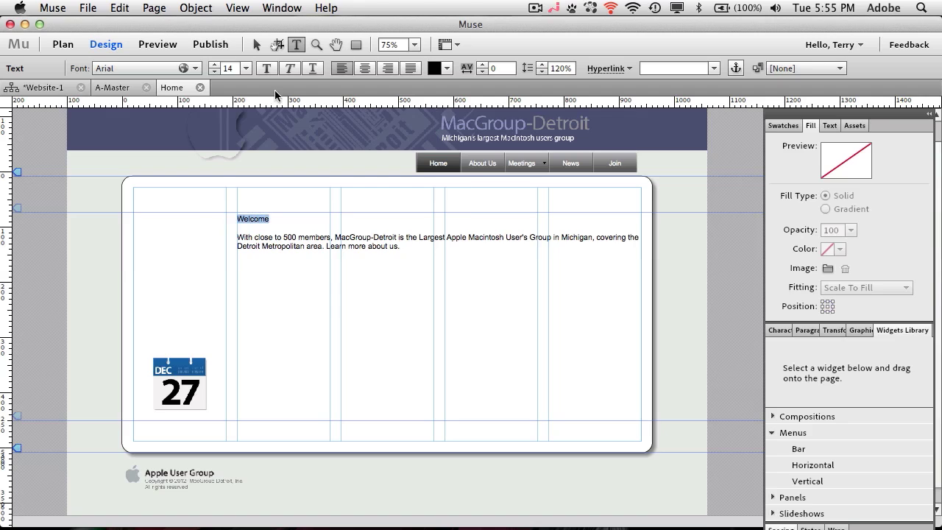
click(243, 70)
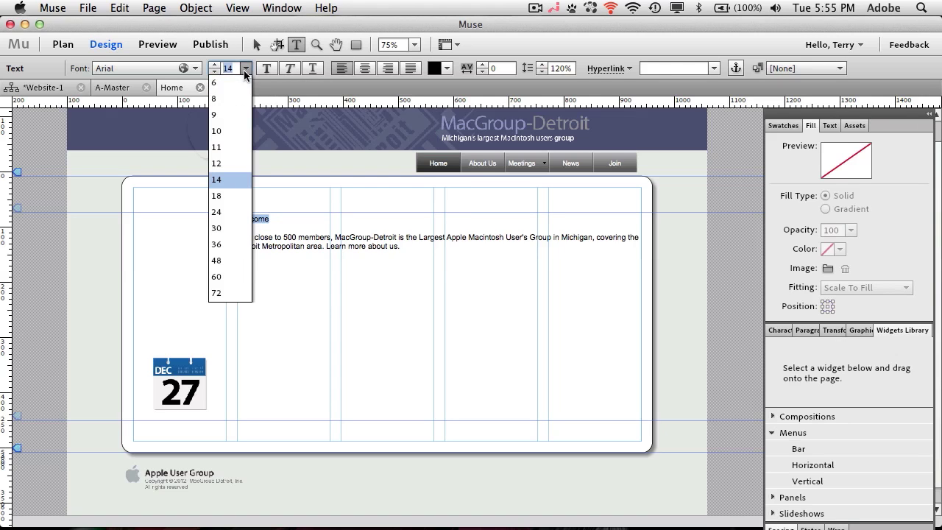
click(227, 207)
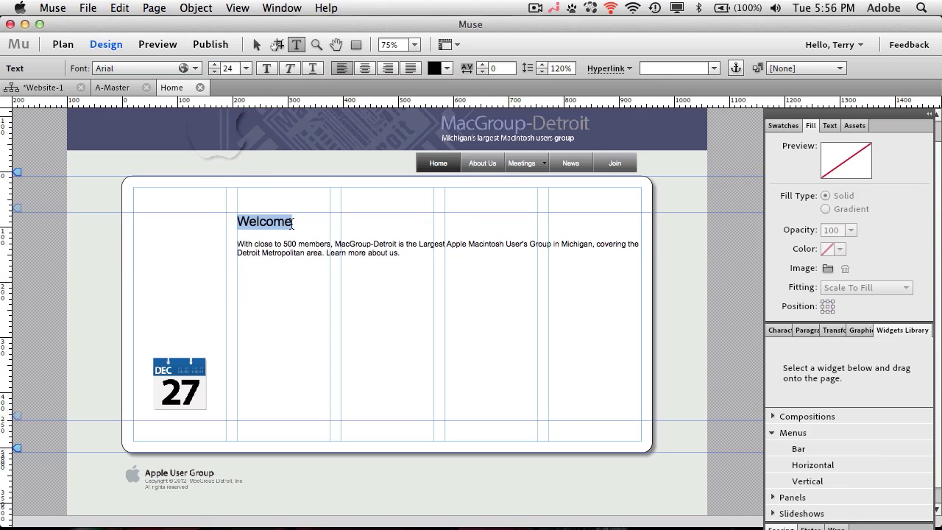
click(157, 68)
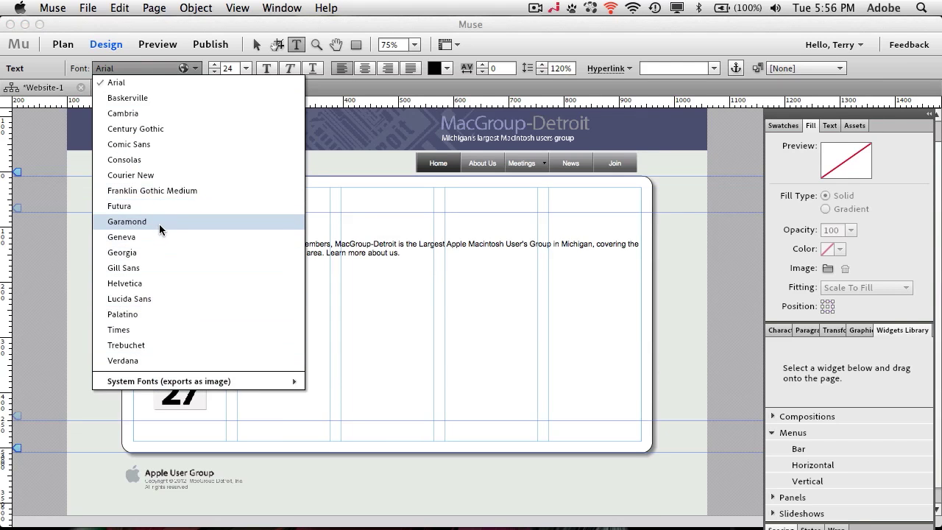
click(165, 269)
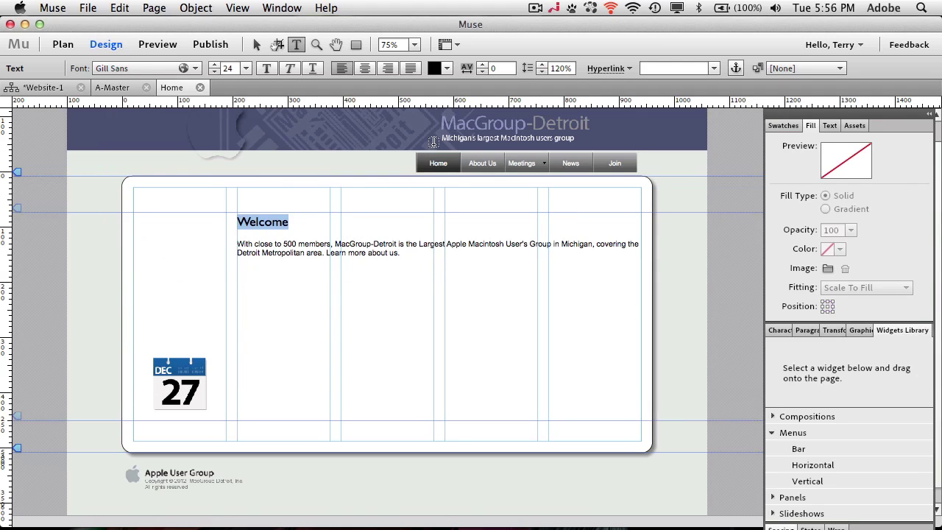
click(147, 68)
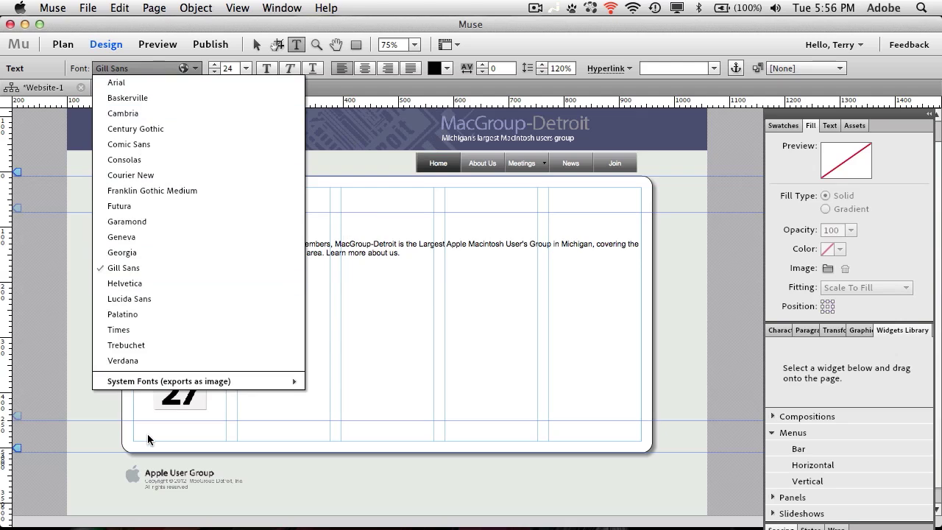
mouse_move(254, 381)
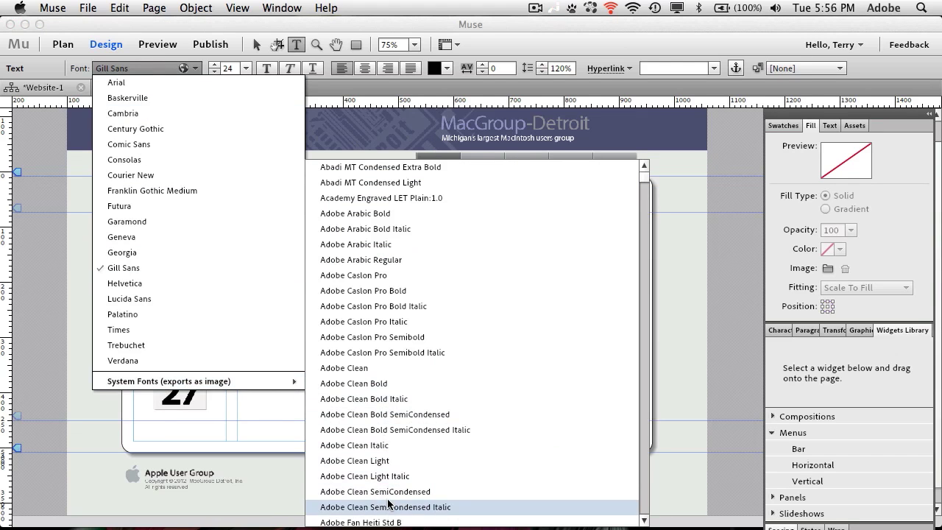
click(292, 25)
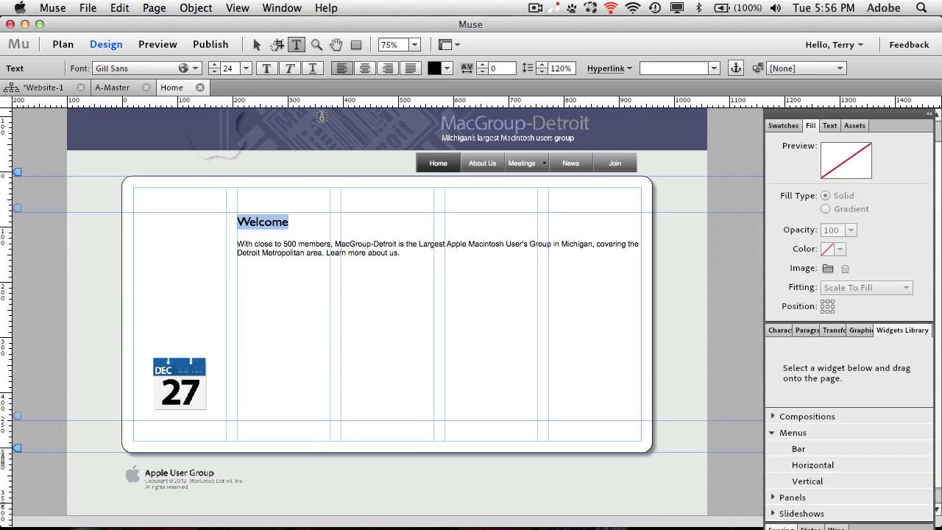
Recolor the Welcome heading with the purple-blue 5C6180 sampled from the page header, and deselect the heading
click(435, 69)
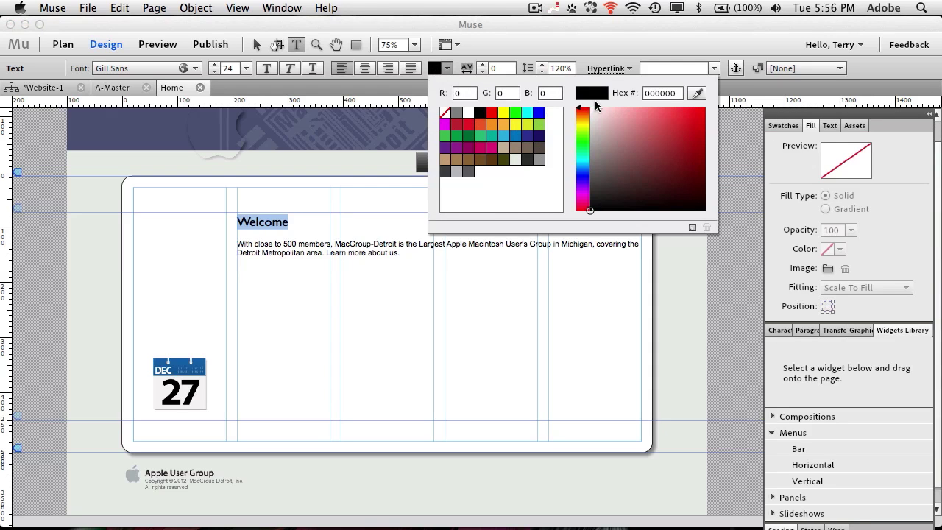
click(697, 93)
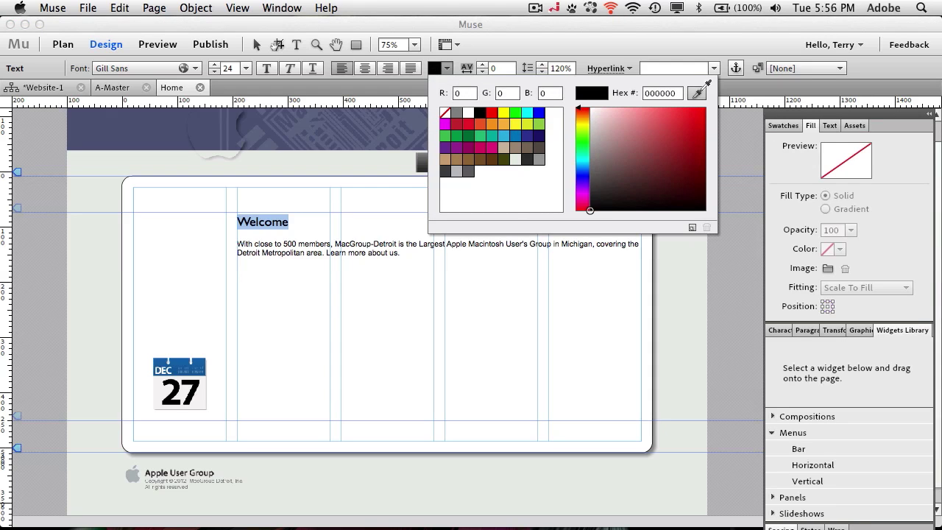
click(416, 120)
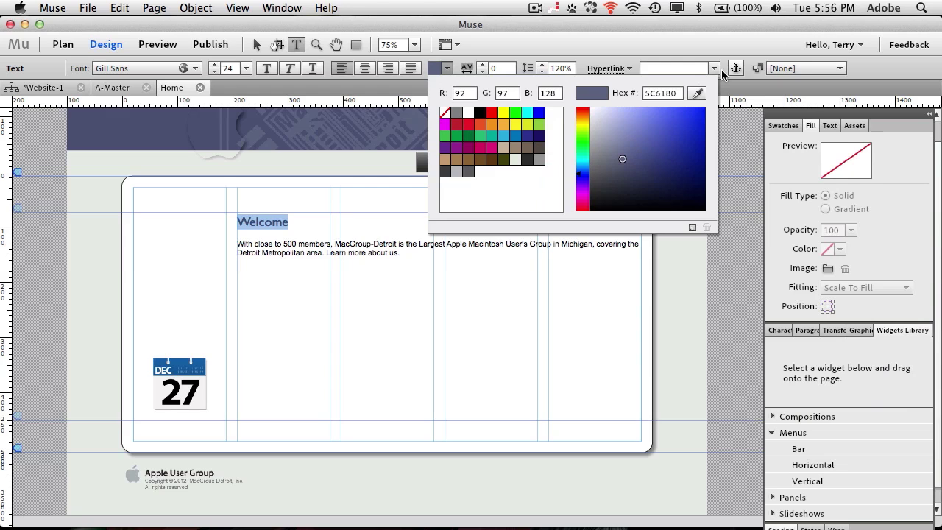
click(862, 67)
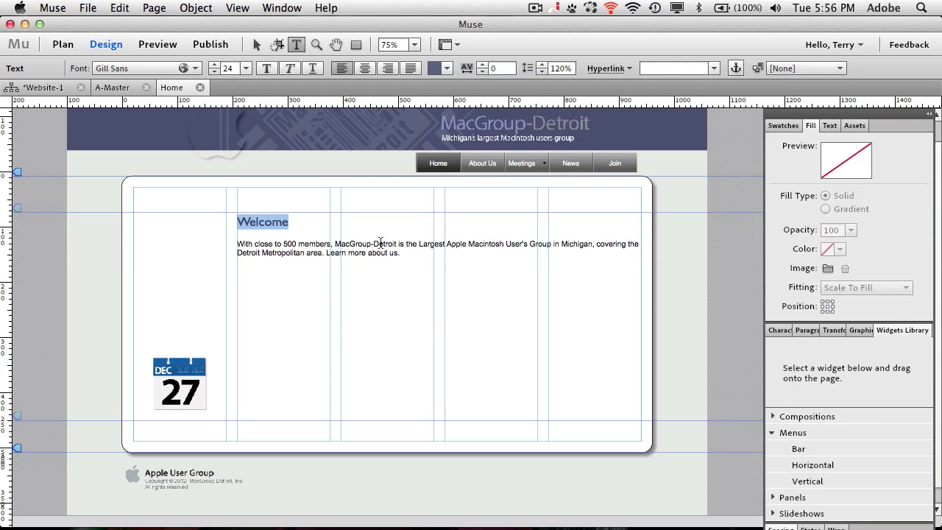
click(375, 245)
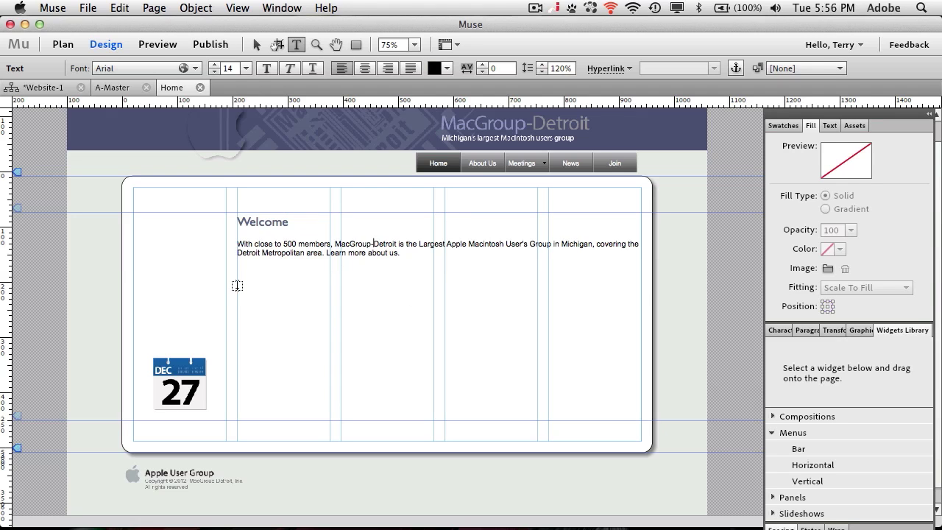
Draw a text frame in the second column below the welcome text, then switch to TextEdit and open the NextMtg document
drag(237, 285, 331, 421)
key(super+Tab)
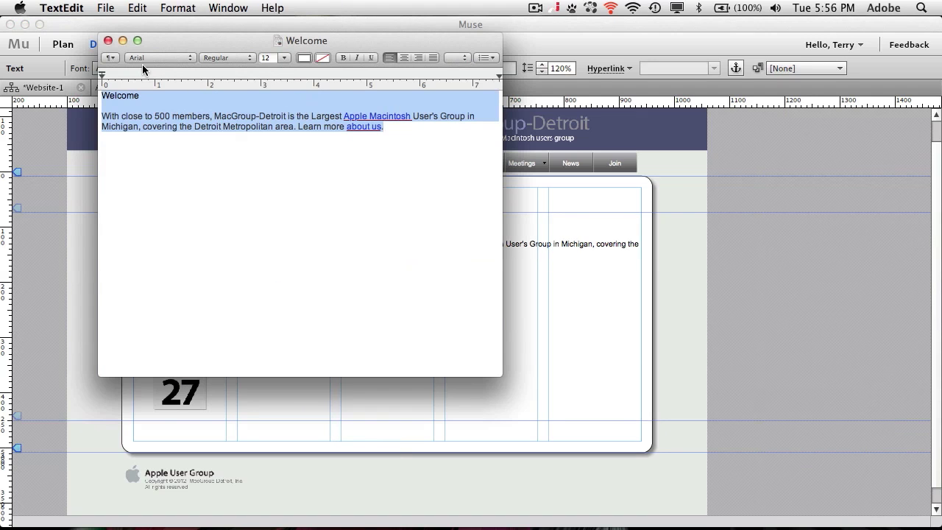
key(super+o)
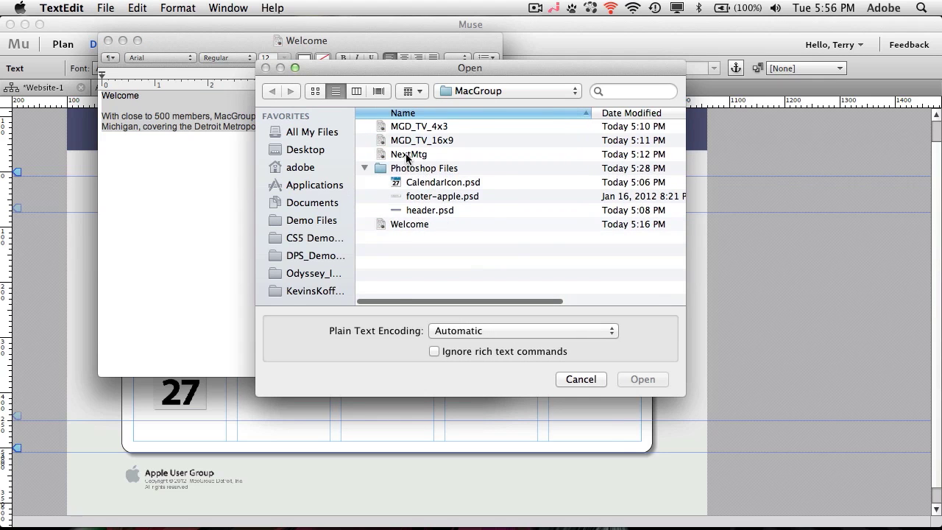
double_click(405, 155)
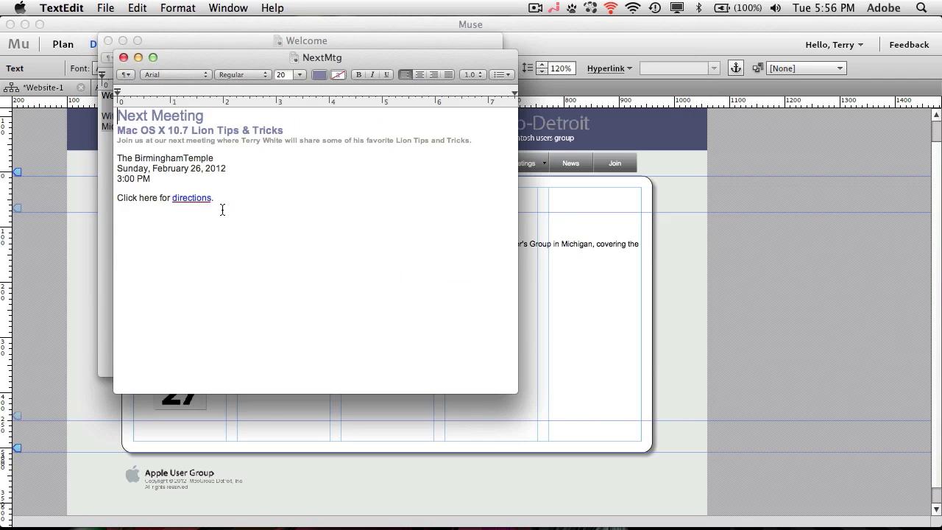
Copy the entire NextMtg text, return to Muse, and paste it into the new text frame in the second column
drag(221, 199, 97, 118)
key(super+c)
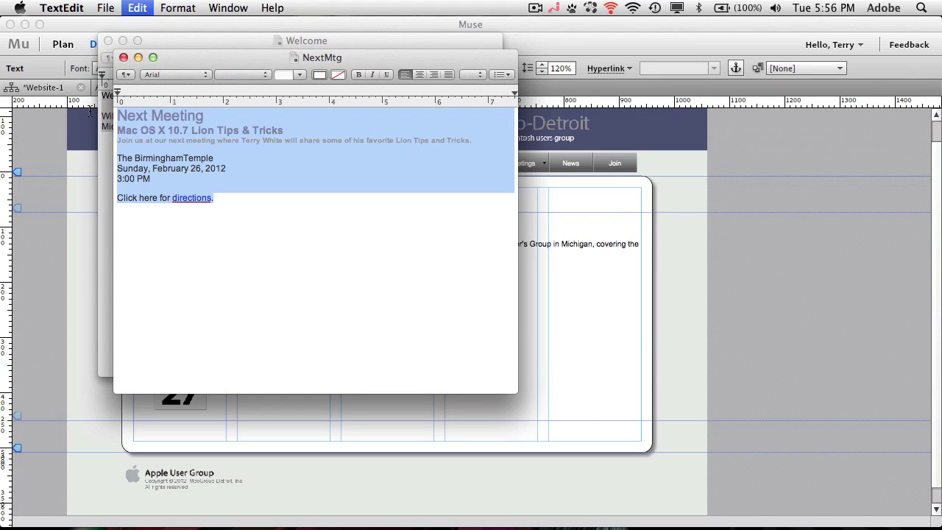
key(super+Tab)
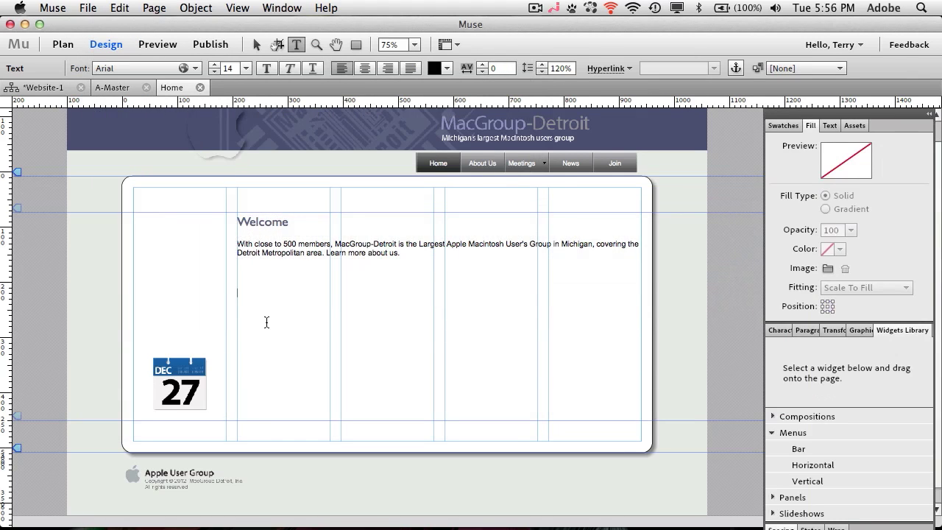
key(super+v)
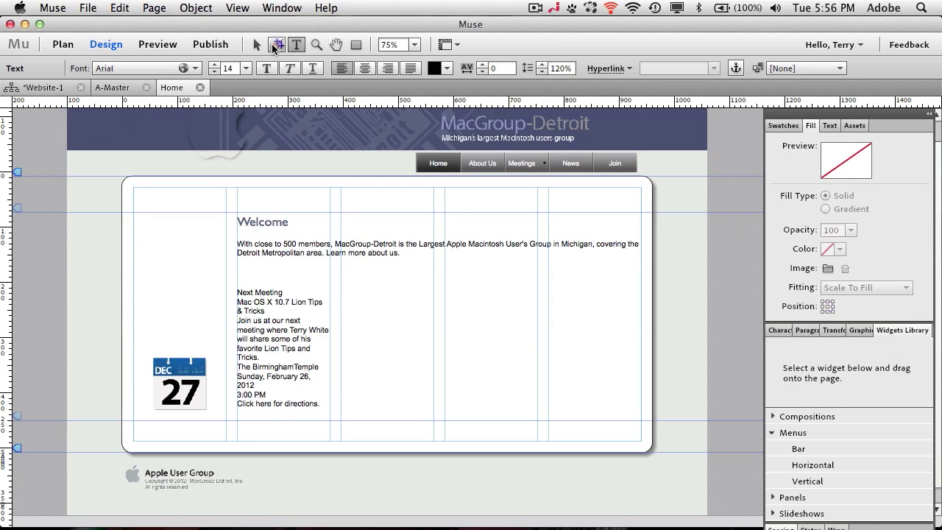
Widen the Next Meeting text frame slightly into the third column and shorten it to fit just below its last line
click(256, 45)
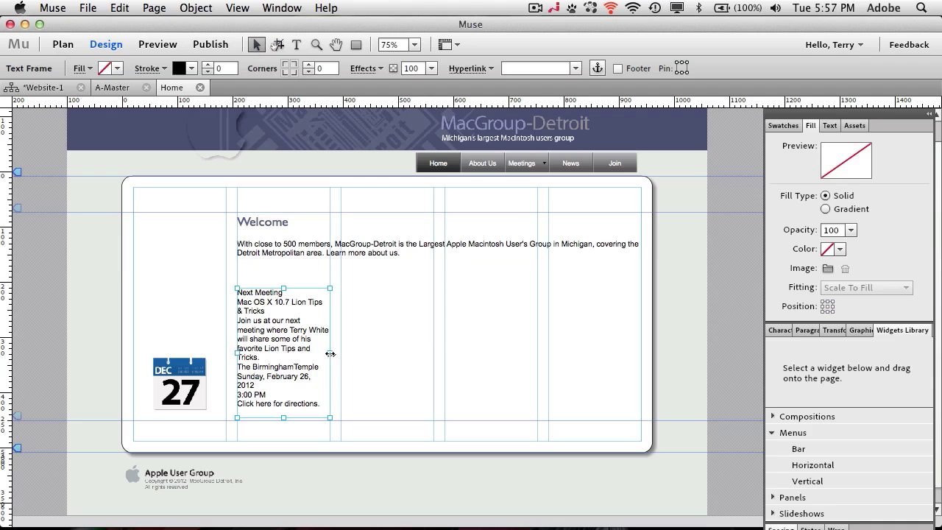
drag(329, 353, 361, 353)
drag(300, 417, 298, 377)
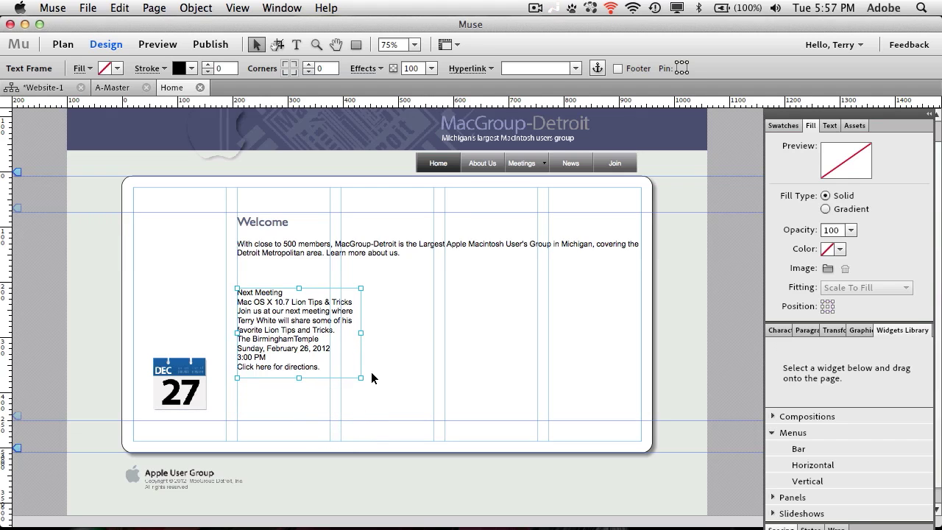
Set the font size of the Next Meeting heading to 17
double_click(288, 297)
drag(287, 292, 236, 293)
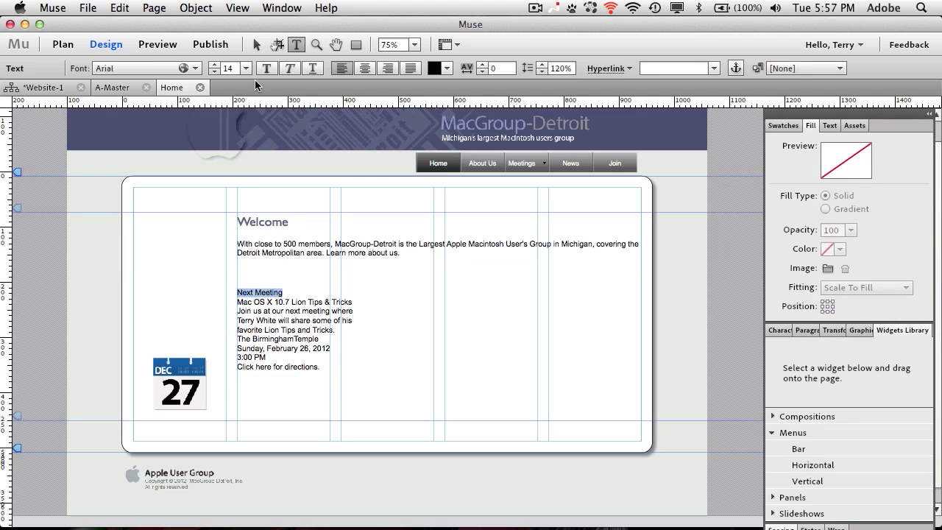
click(215, 65)
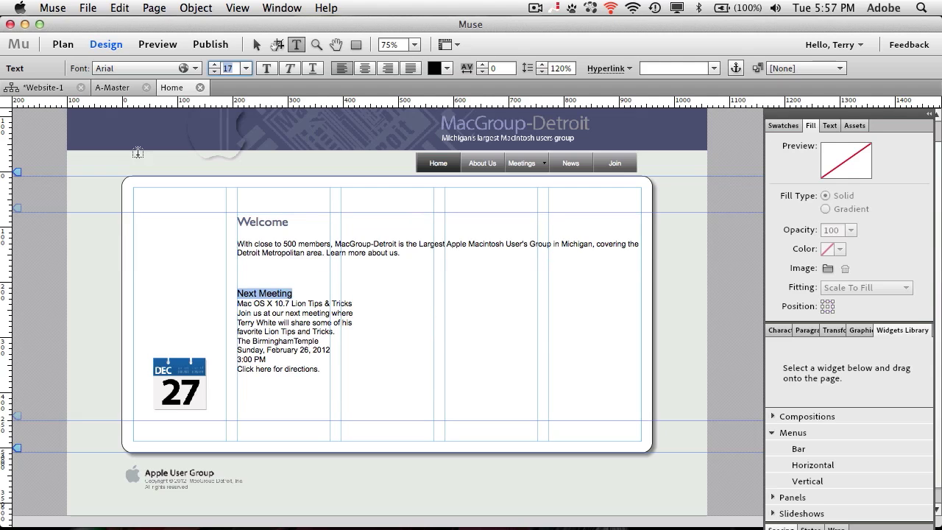
Open the calendar icon's original file in Photoshop for editing
click(256, 45)
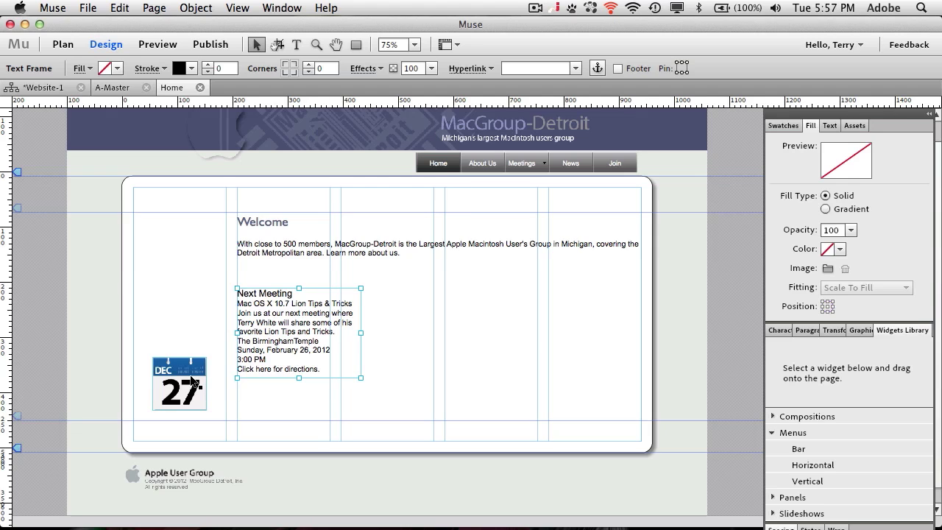
click(193, 380)
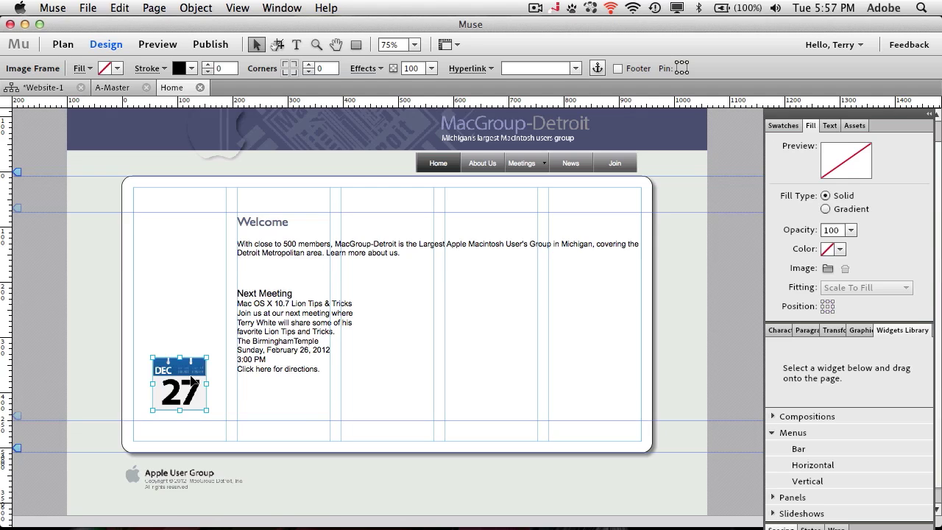
right_click(187, 363)
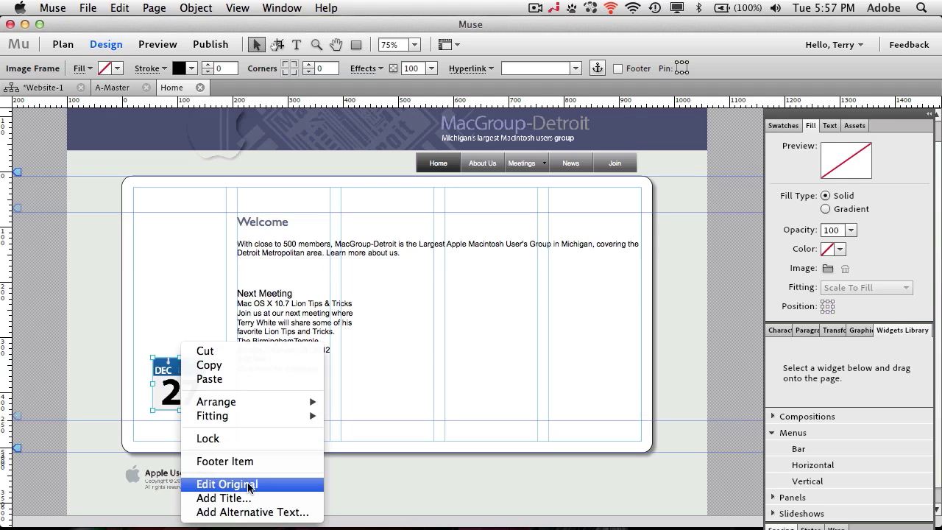
click(249, 484)
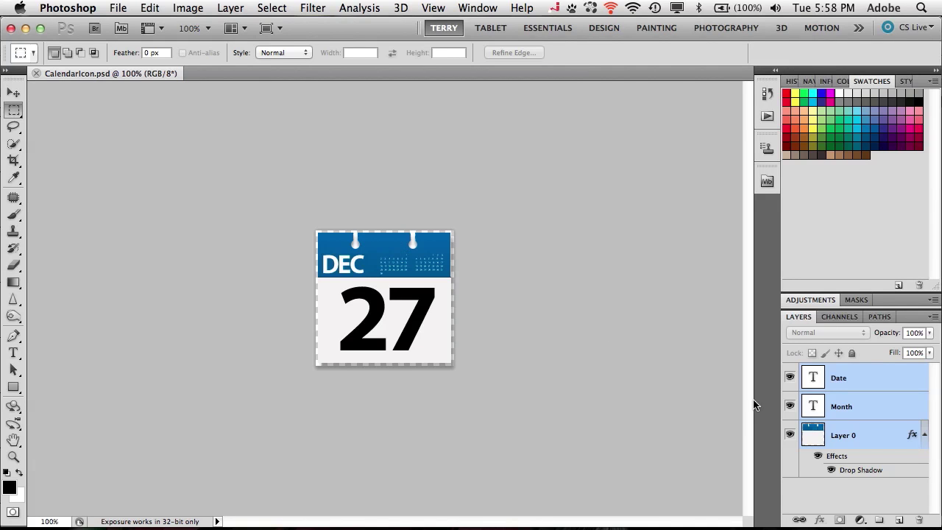
Change the calendar's Month text layer to FEB
super+click(852, 405)
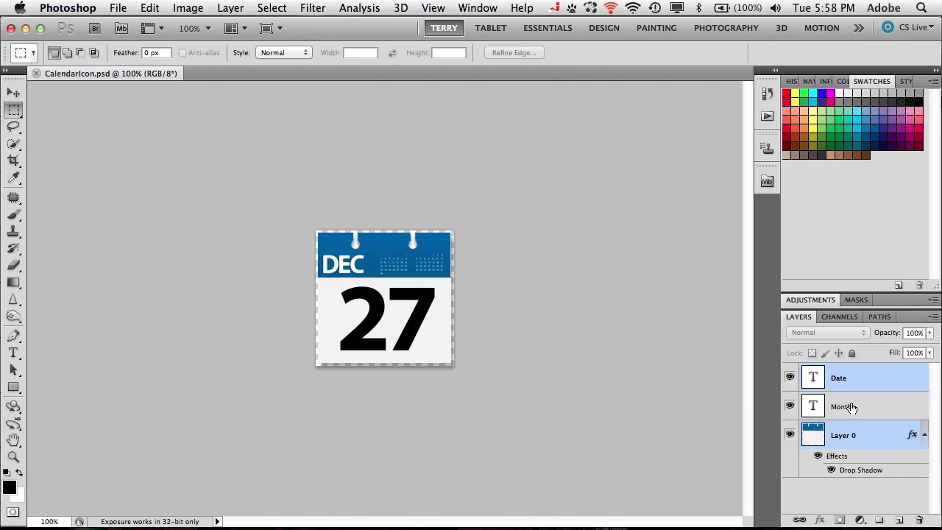
click(851, 407)
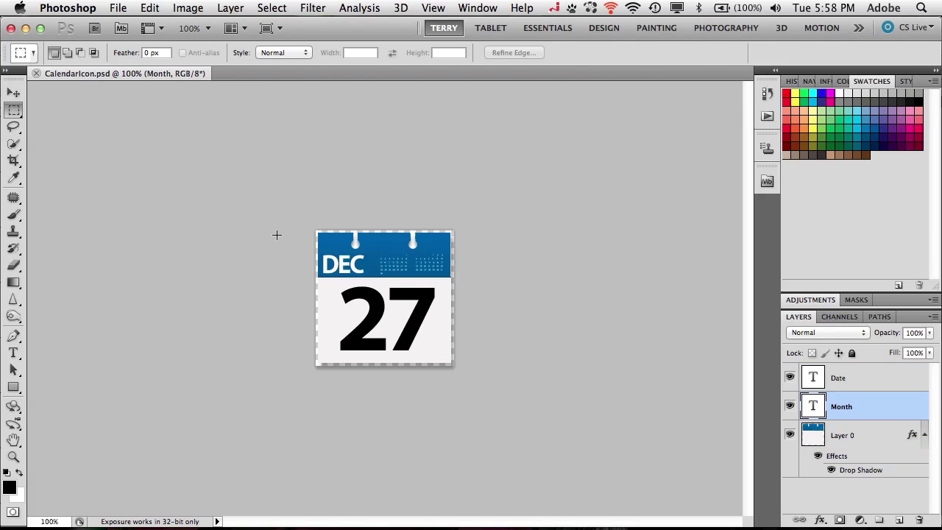
key(t)
double_click(345, 269)
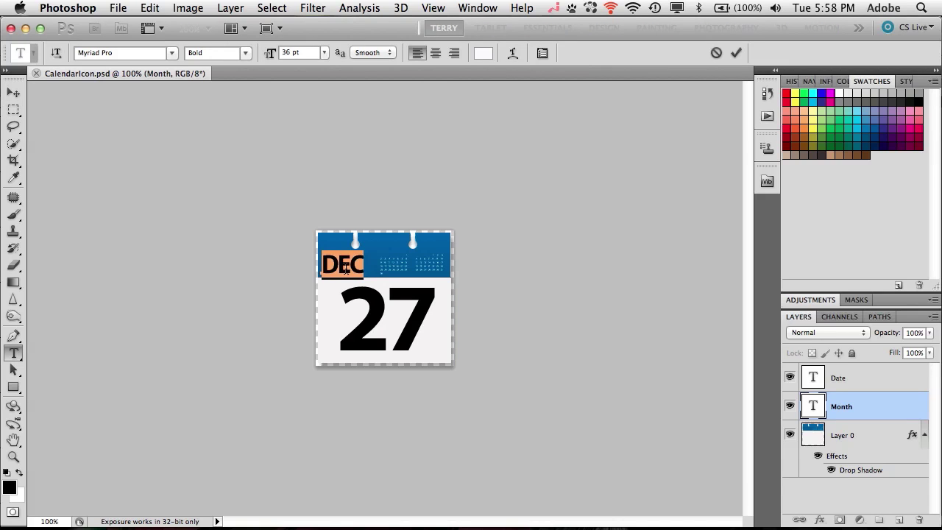
text(FEB)
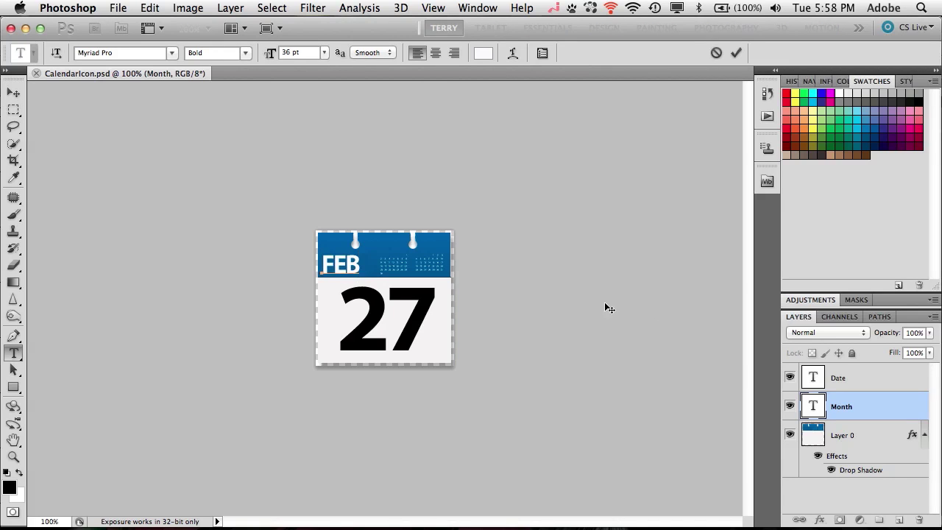
click(736, 53)
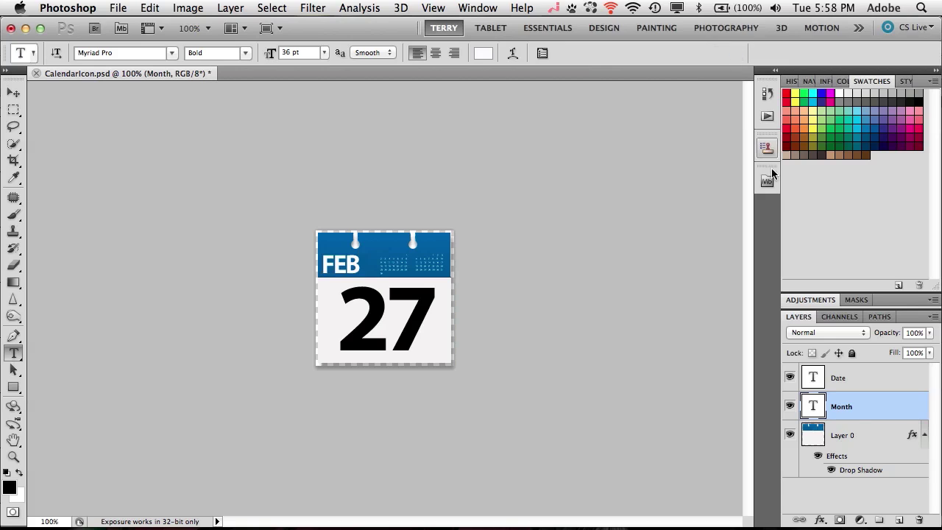
Change the number on the calendar's Date text layer to 26
click(831, 378)
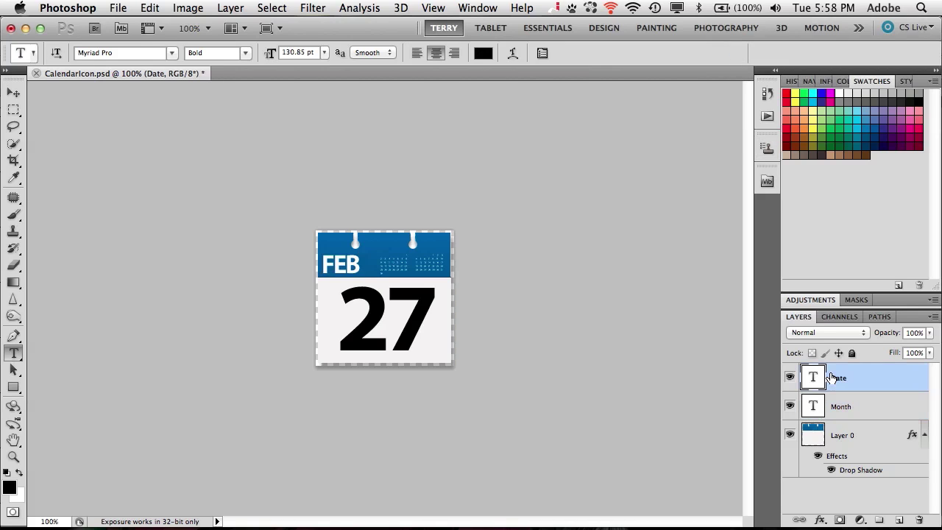
click(412, 317)
key(BackSpace)
text(6)
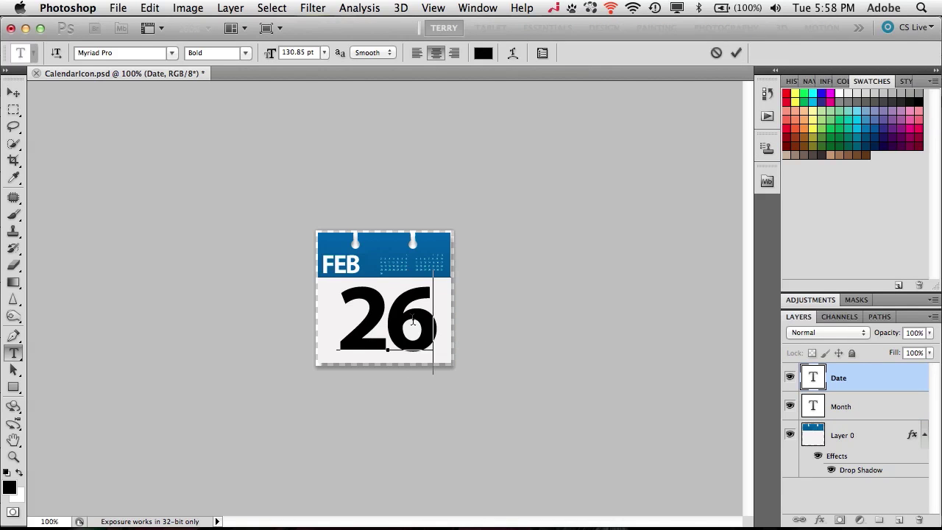
click(736, 53)
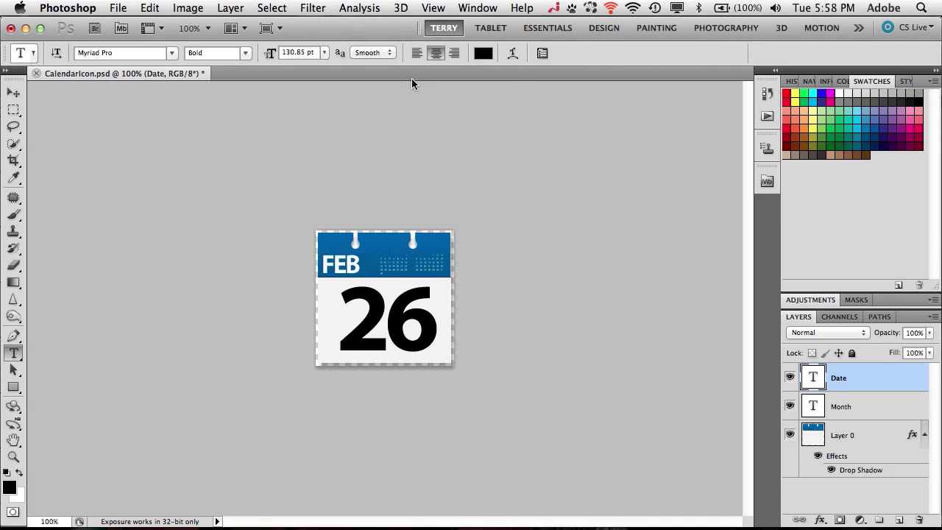
Save and close CalendarIcon.psd, switch back to Muse and deselect the calendar icon on the Home page
key(super+s)
key(super+w)
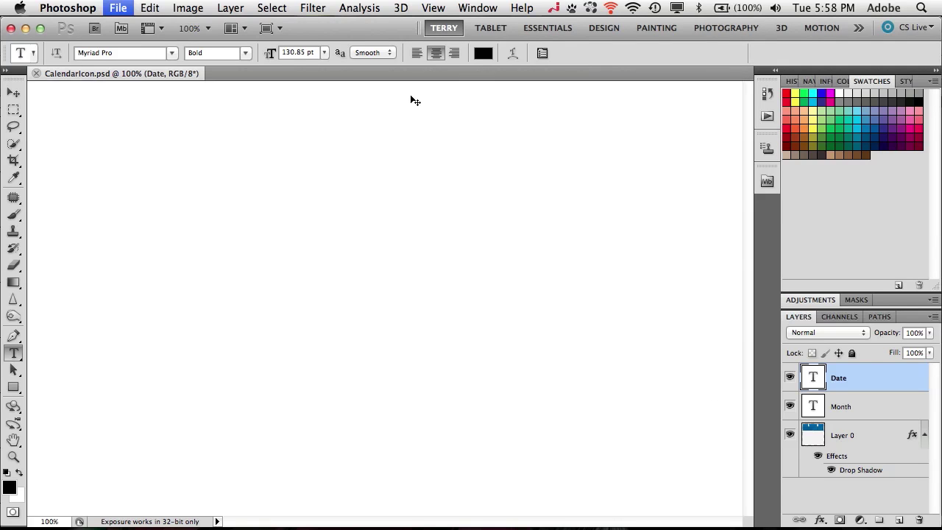
key(super+Tab)
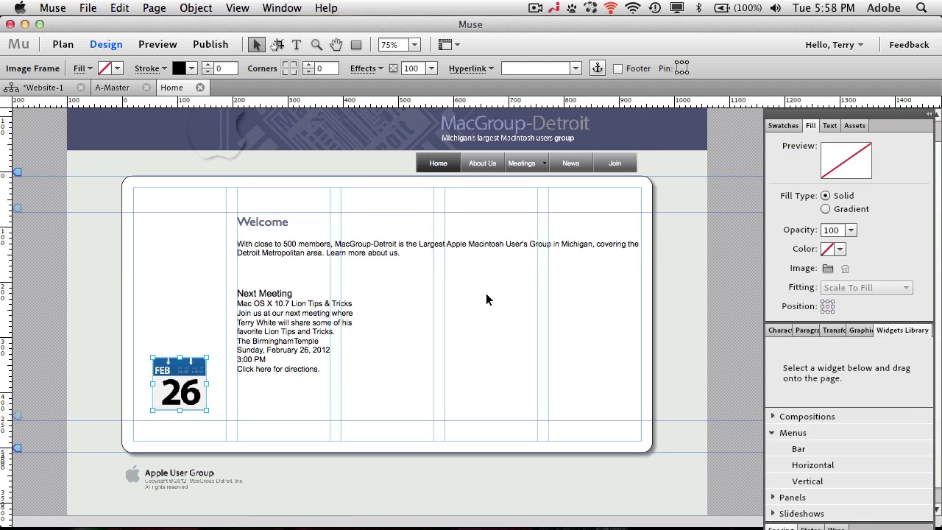
click(508, 321)
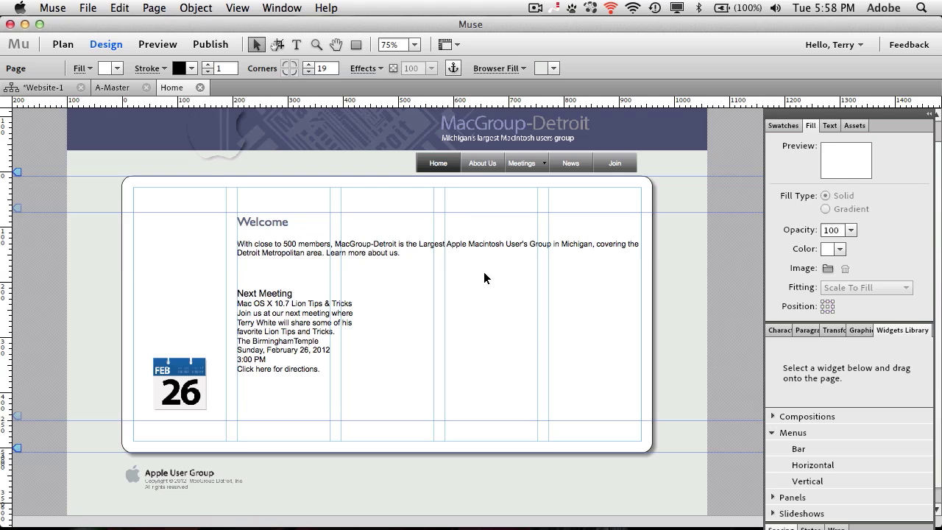
Open the MacGroup TV page under Meetings from the site plan for design editing
click(44, 87)
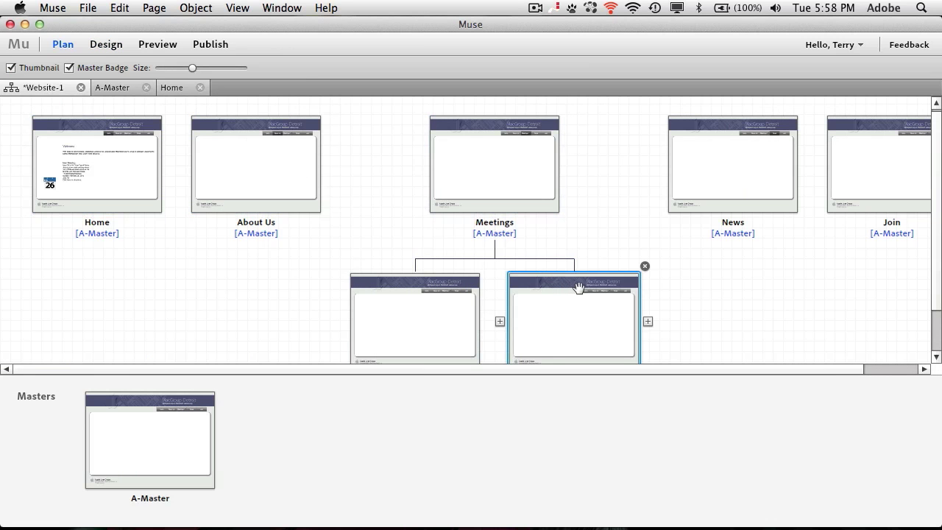
scroll(581, 308, down, 3)
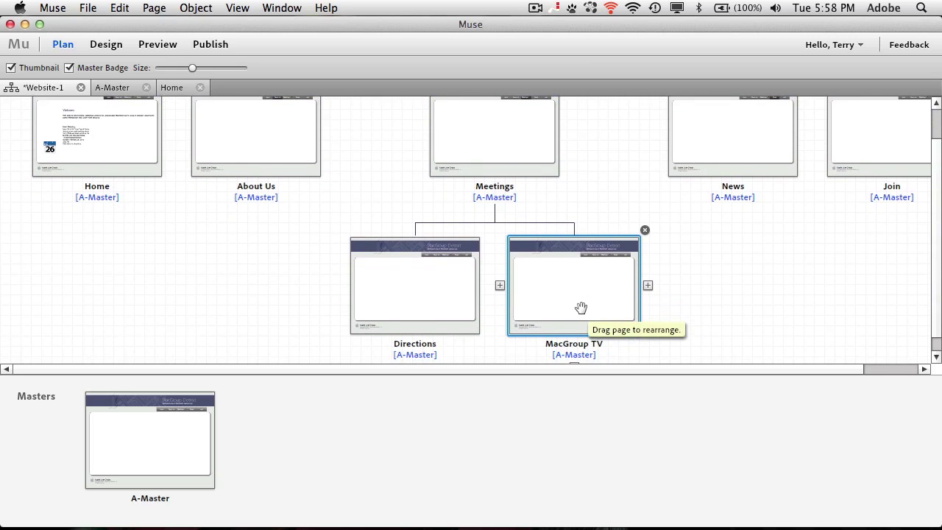
double_click(566, 296)
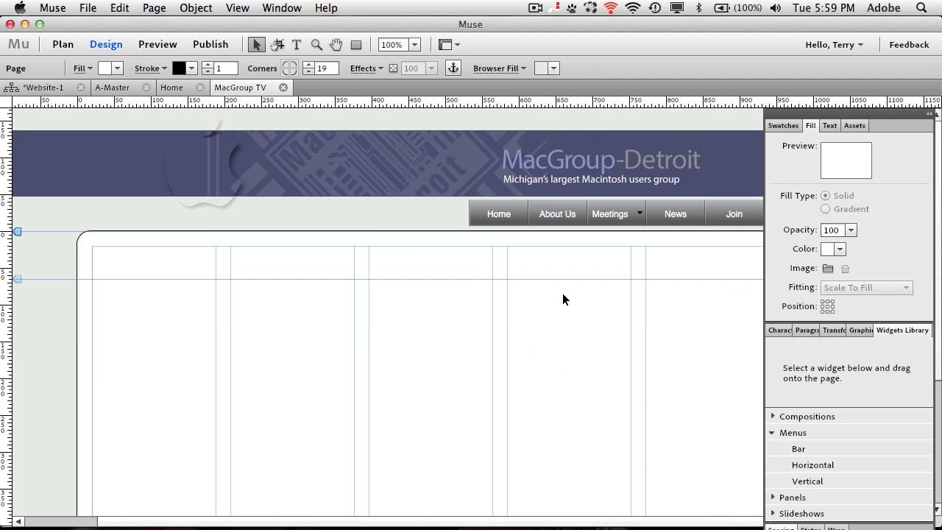
scroll(573, 327, down, 3)
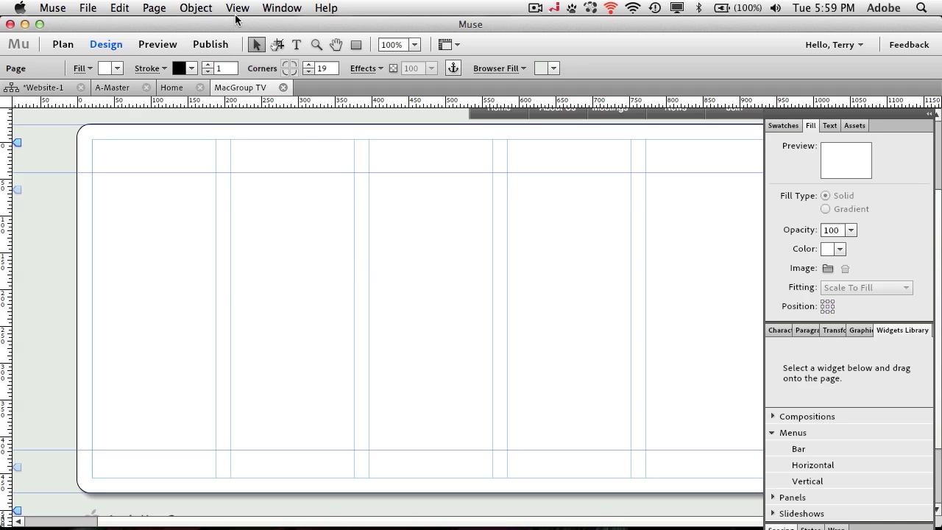
click(207, 9)
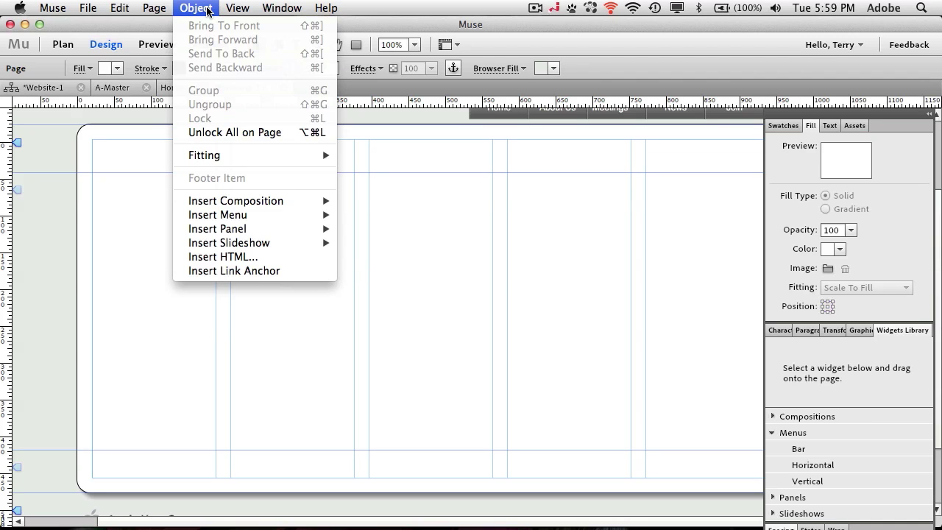
click(207, 9)
Switch to TextEdit, open the MGD_TV_16x9 file and copy its entire video player script
key(super+Tab)
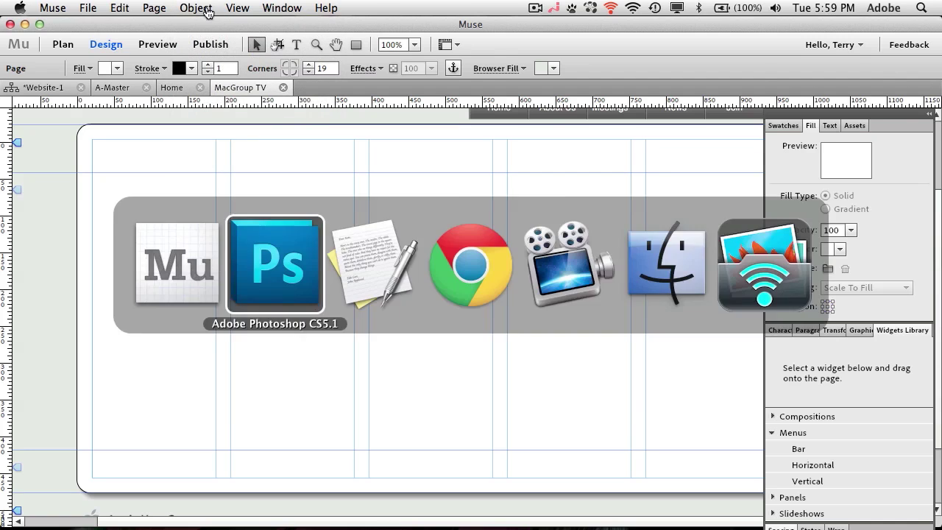
key(super+Tab)
key(super+Tab)
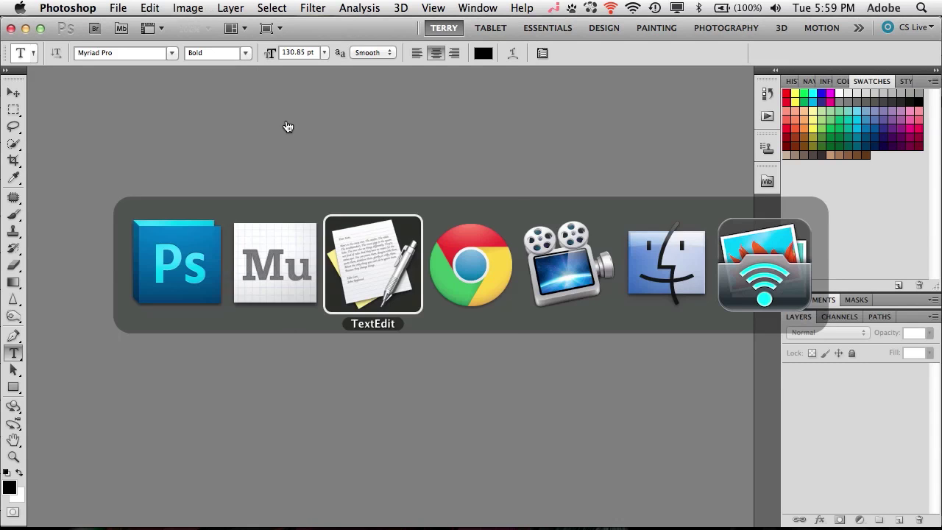
key(super+i)
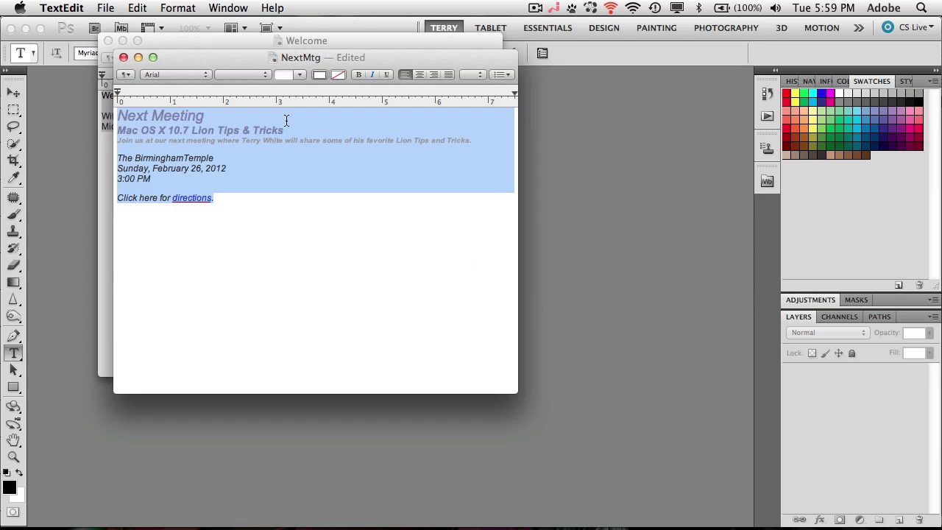
key(super+o)
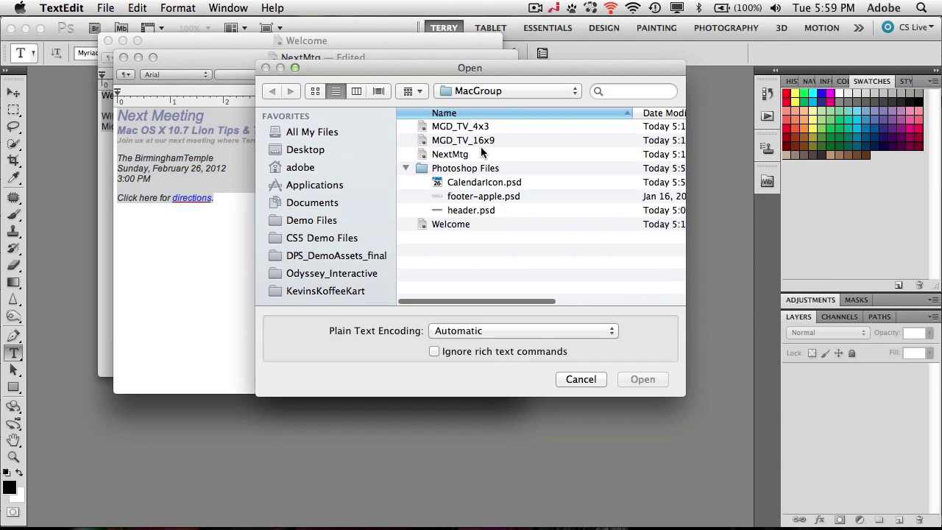
double_click(479, 140)
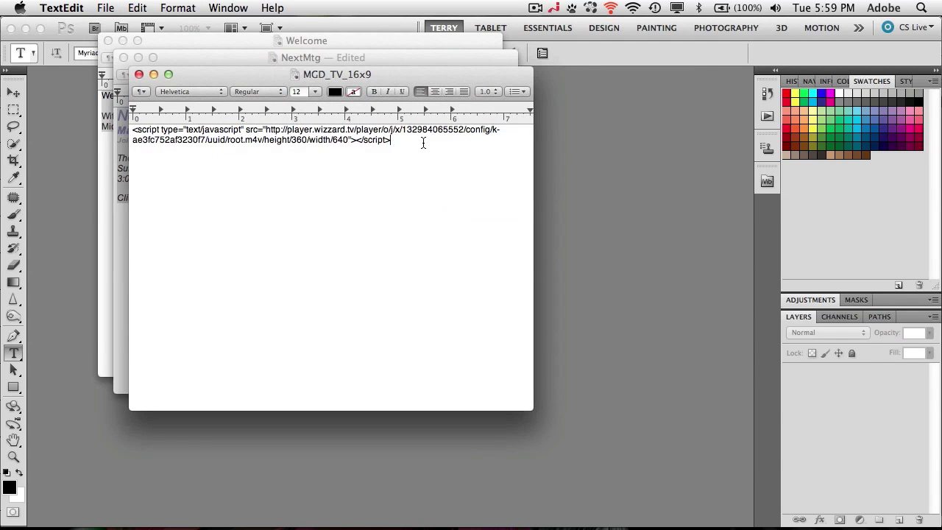
key(super+a)
key(super+c)
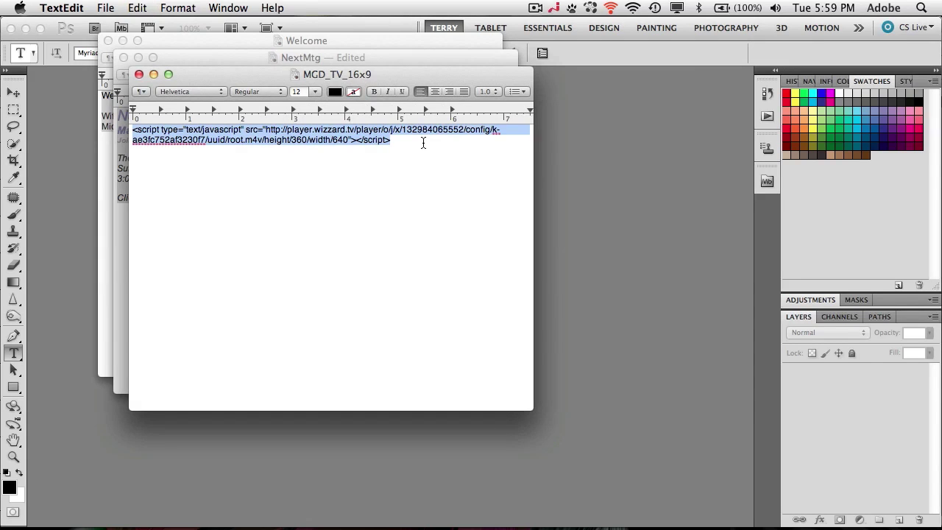
Switch back to Muse and insert the copied video player script as an HTML item on the MacGroup TV page
key(super+Tab)
key(super+Tab)
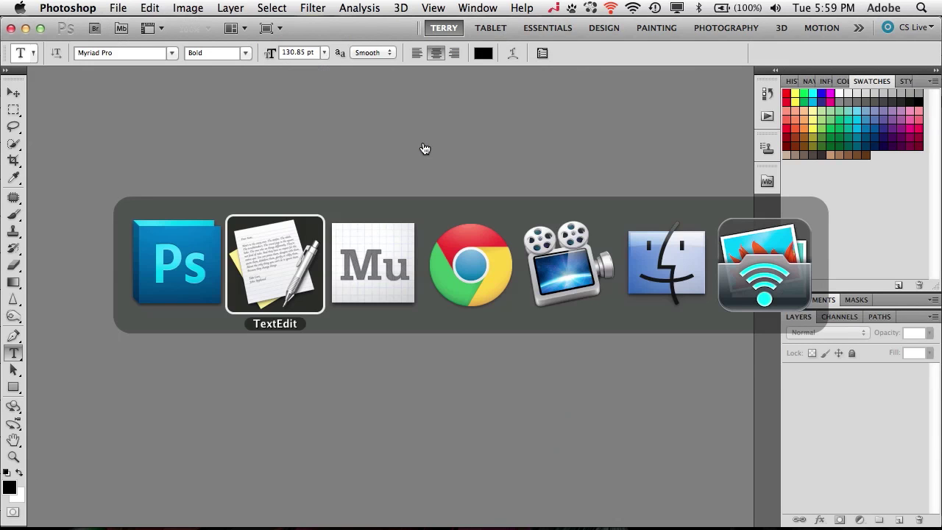
key(super+Tab)
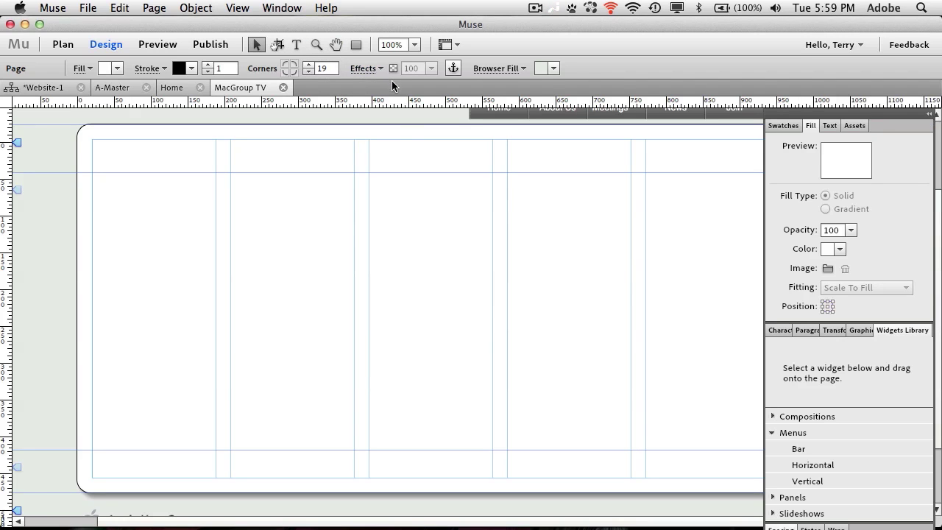
click(196, 7)
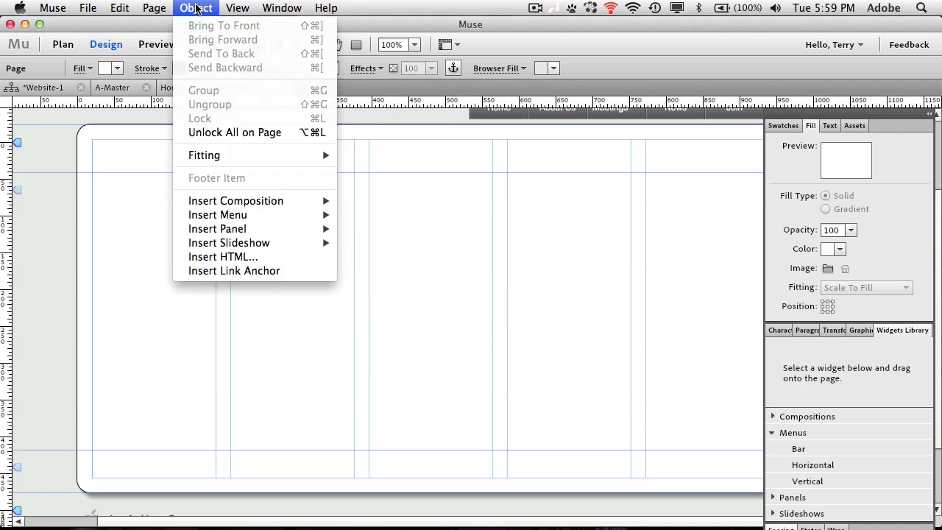
click(270, 254)
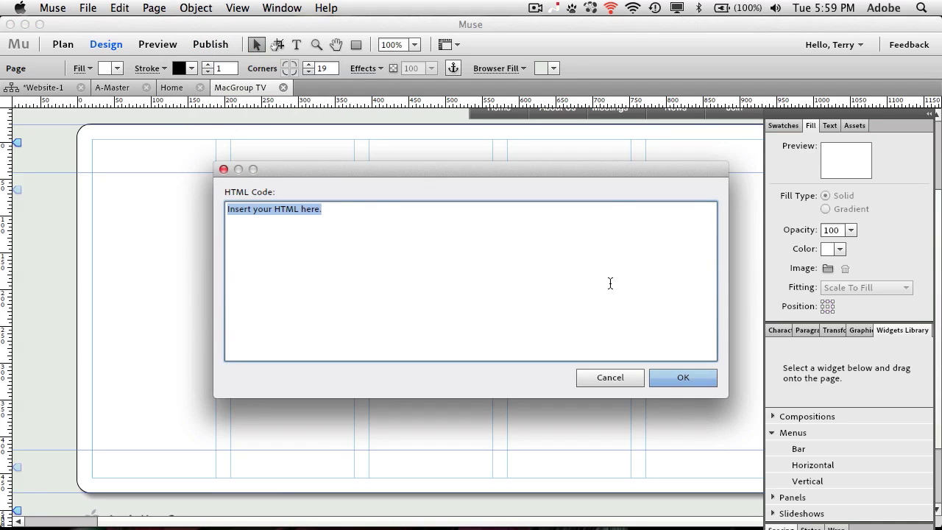
key(super+v)
click(697, 376)
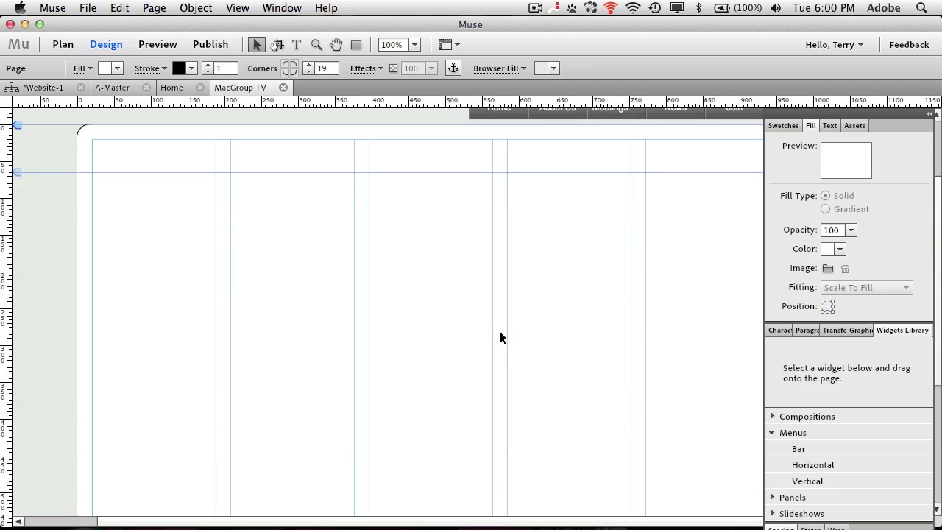
Move the HTML item up so that it starts at the second column's edge, just below the upper horizontal guide
click(414, 45)
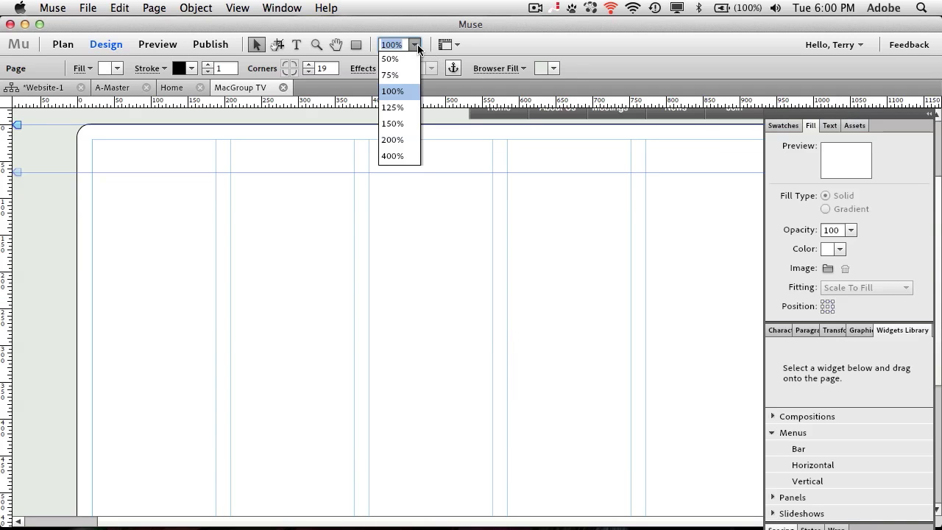
click(409, 75)
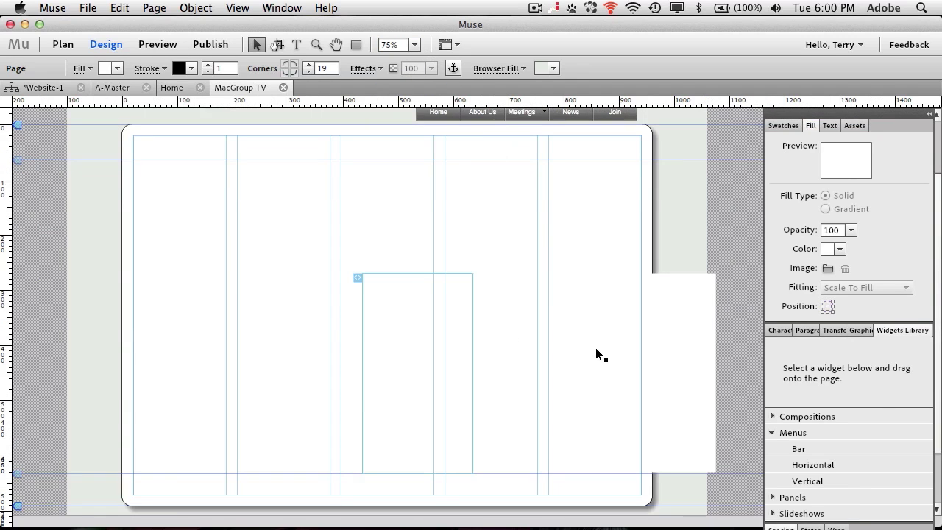
drag(424, 326, 301, 234)
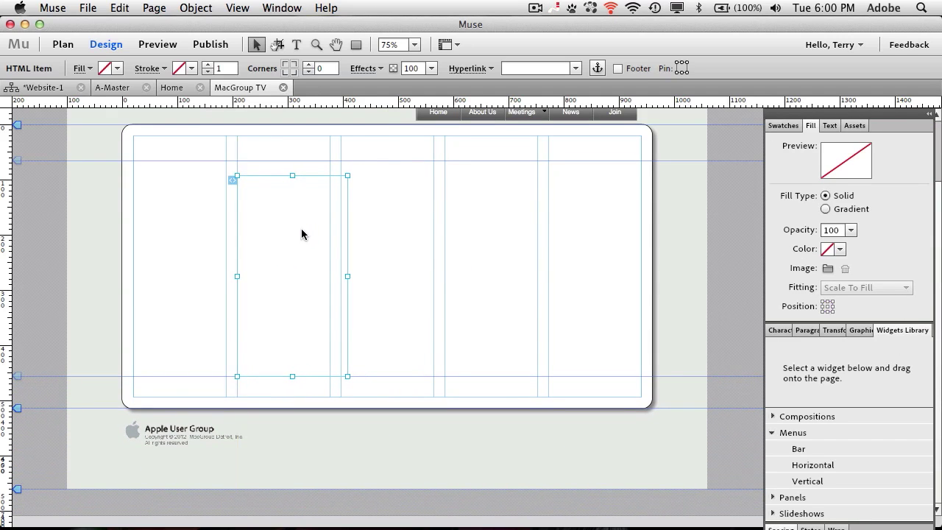
Preview the MacGroup TV page to check the embedded video player, and return to the site plan
click(156, 44)
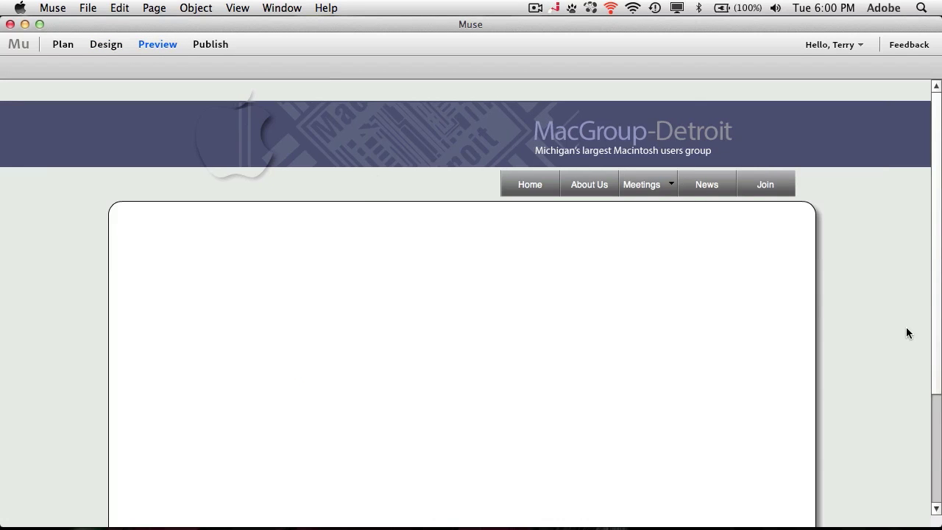
scroll(900, 261, down, 1)
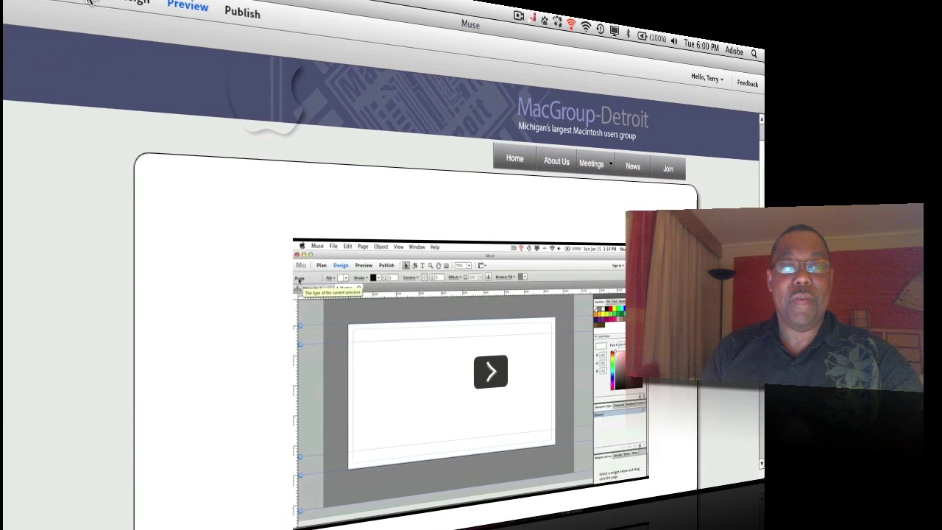
click(63, 45)
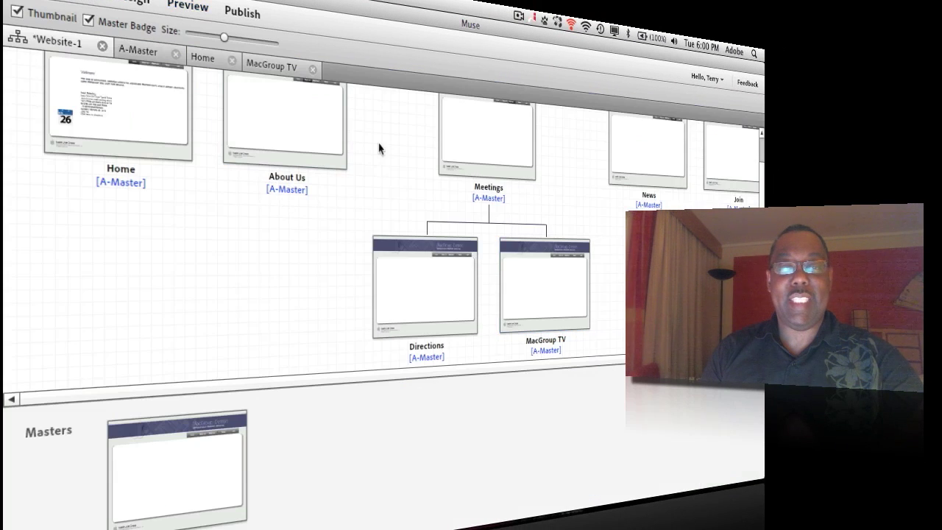